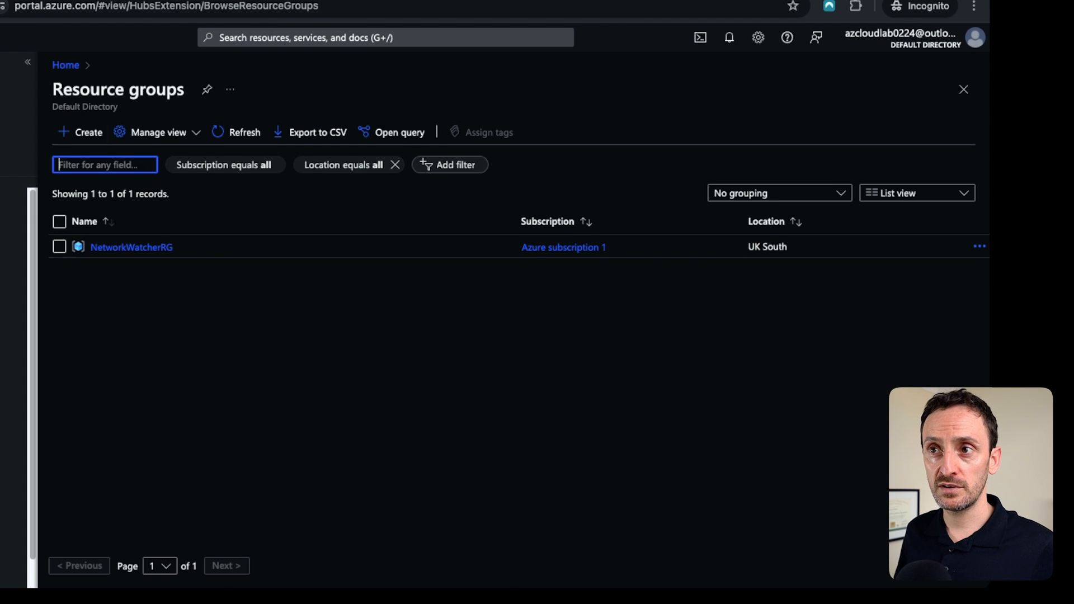
Create a resource group named lab-prod in the UK South region.
click(80, 132)
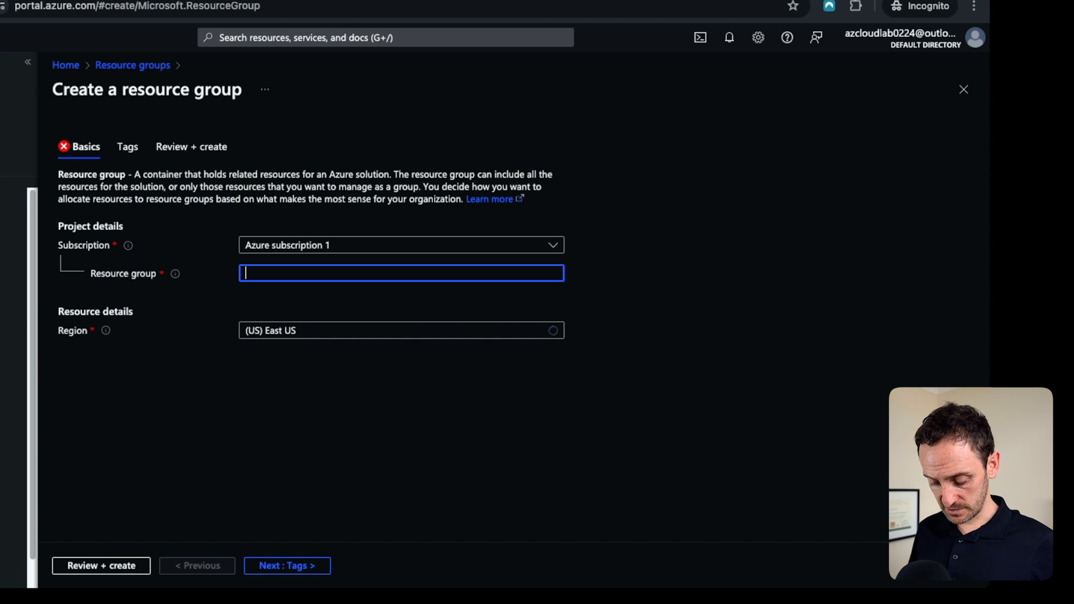
text(lab-prod)
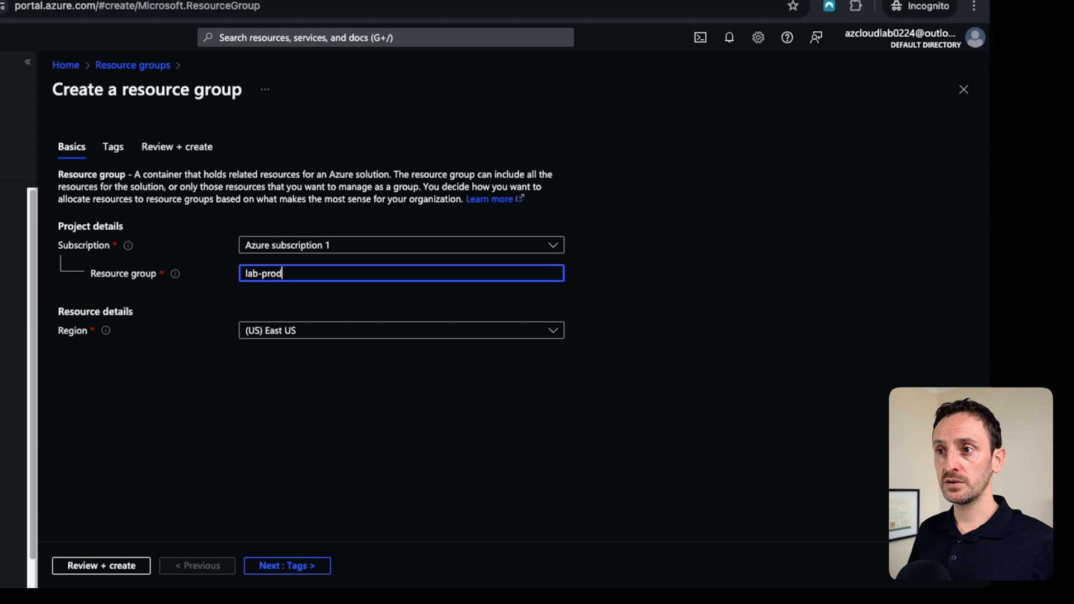
key(Tab)
key(Return)
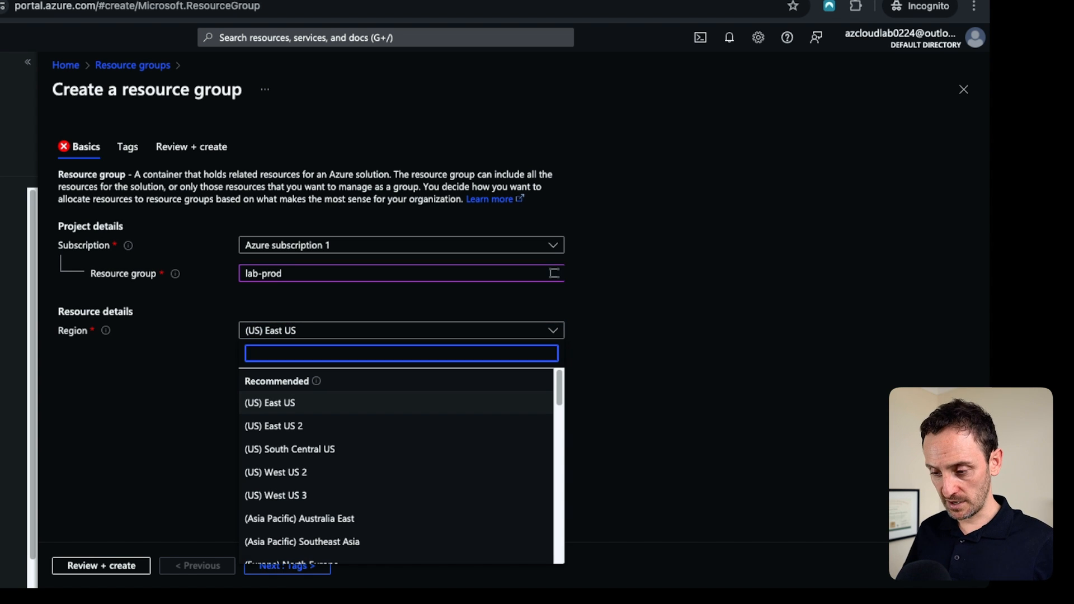
text(uk sou)
key(Return)
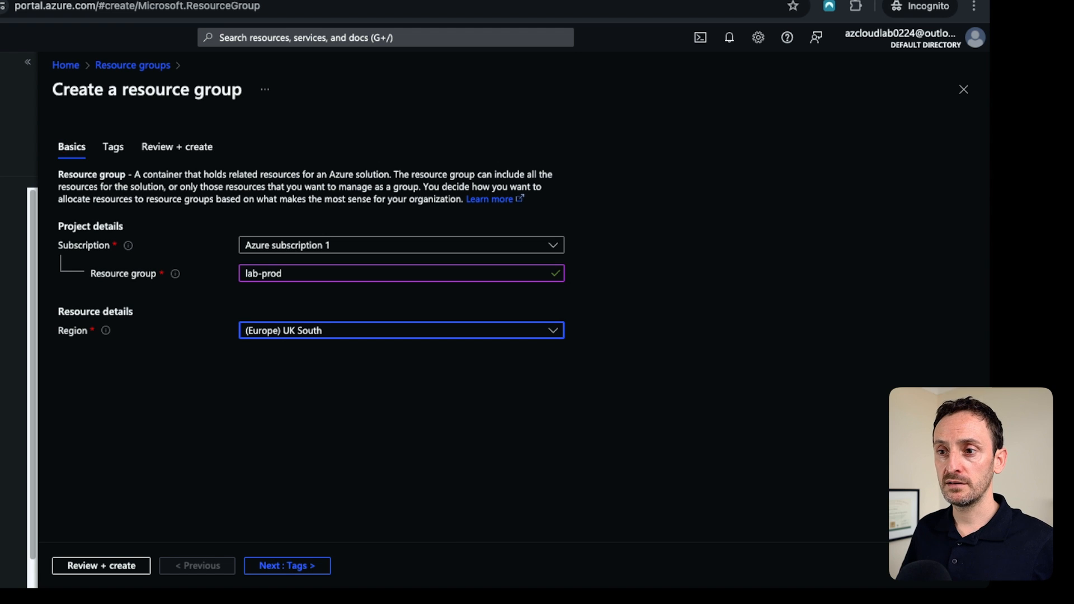
key(Tab)
key(Return)
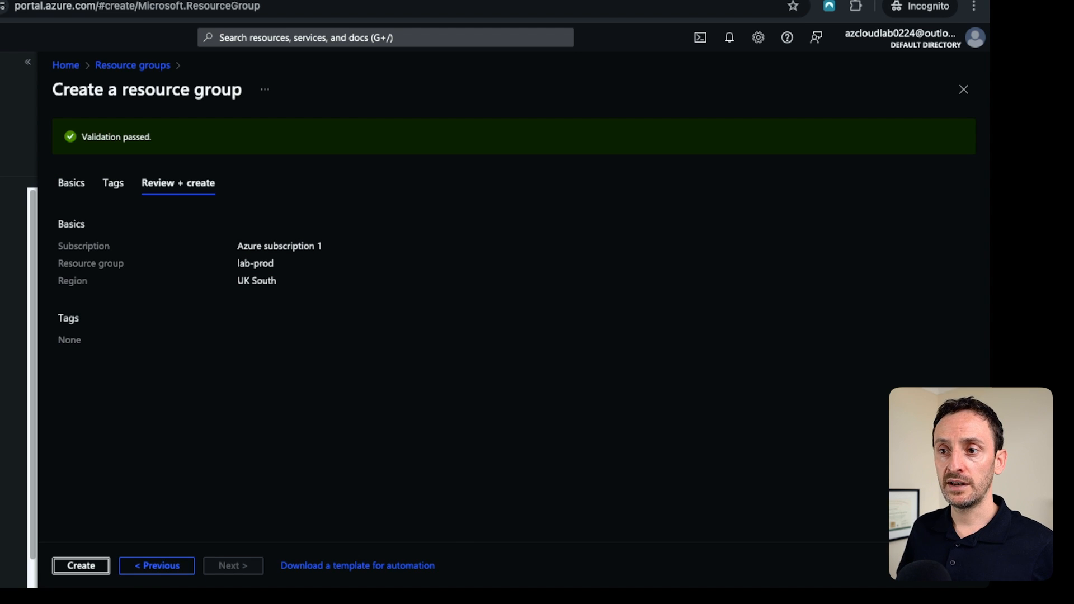
key(Return)
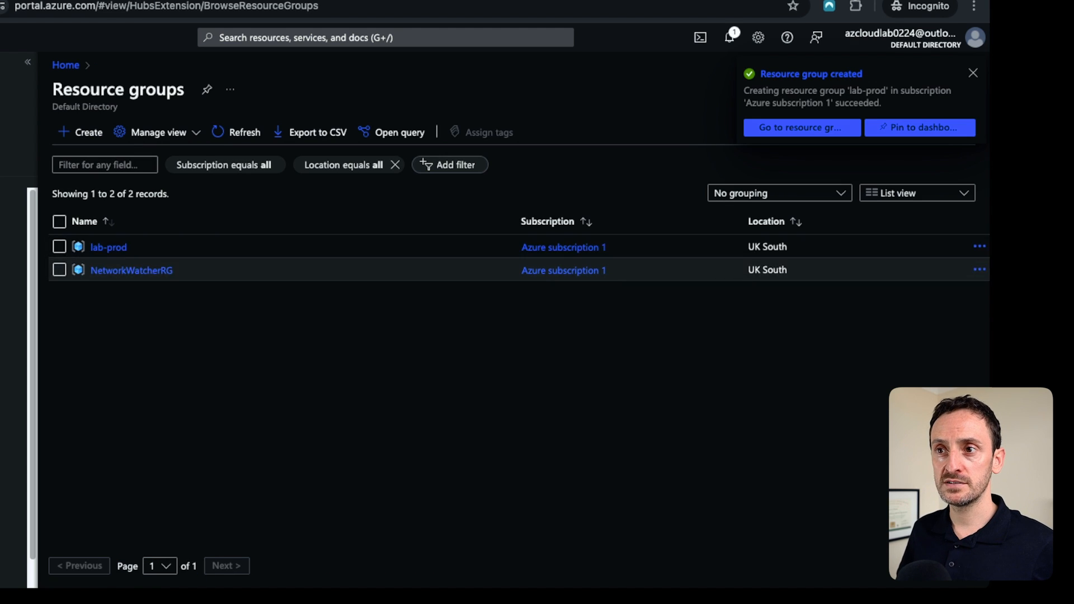
Open the lab-prod resource group, then search for and open the Virtual networks service.
click(92, 212)
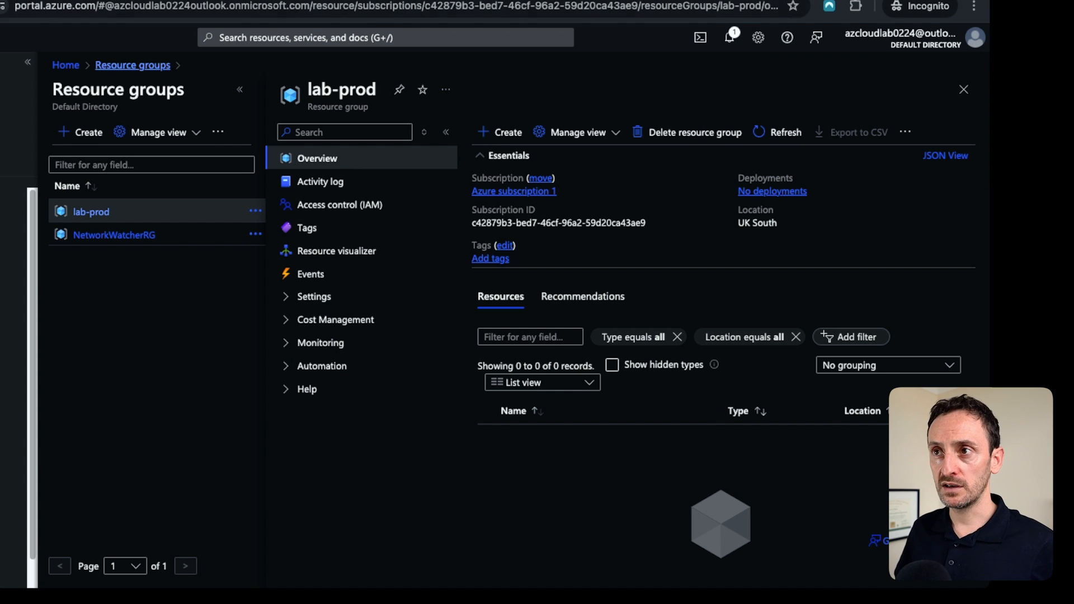
key(g)
key(slash)
text(virt)
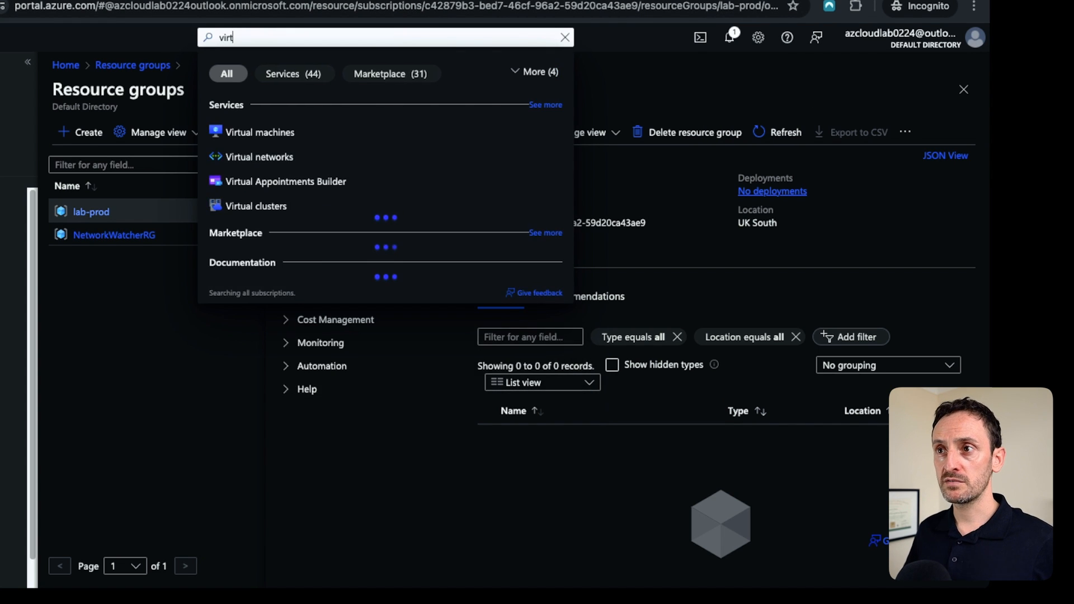
key(Down)
key(Down)
key(Return)
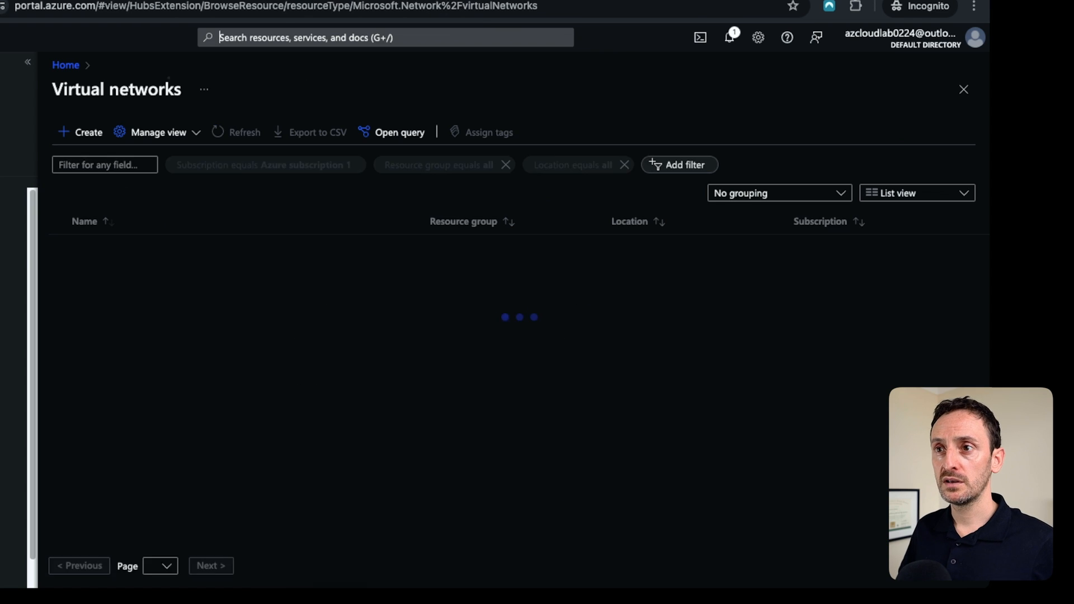
Start creating a virtual network and select the lab-prod resource group.
key(Tab)
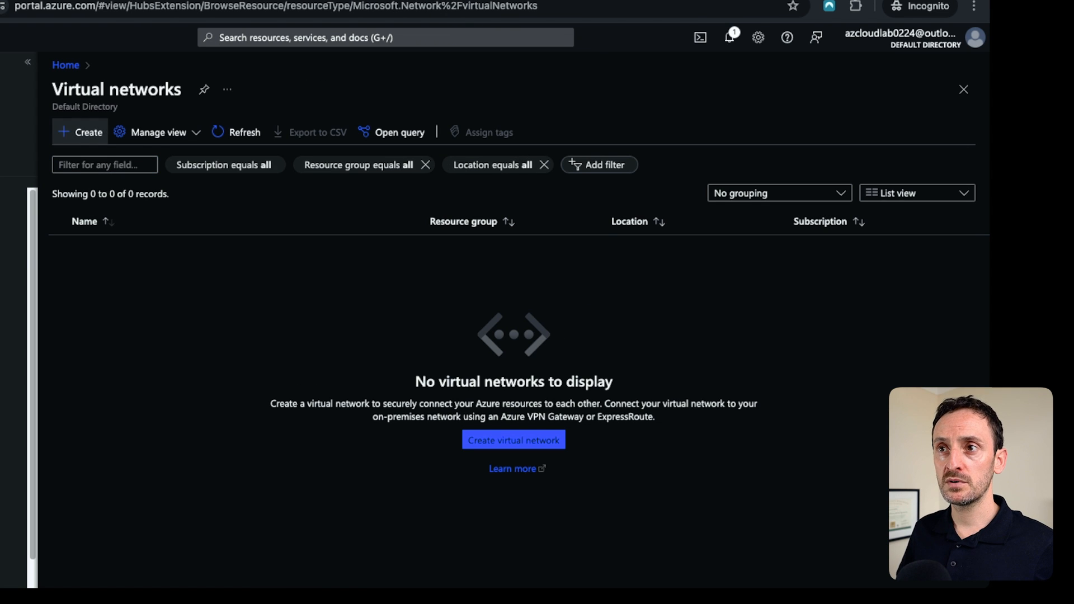
key(Return)
key(Tab)
key(Return)
key(Tab)
key(Return)
key(Return)
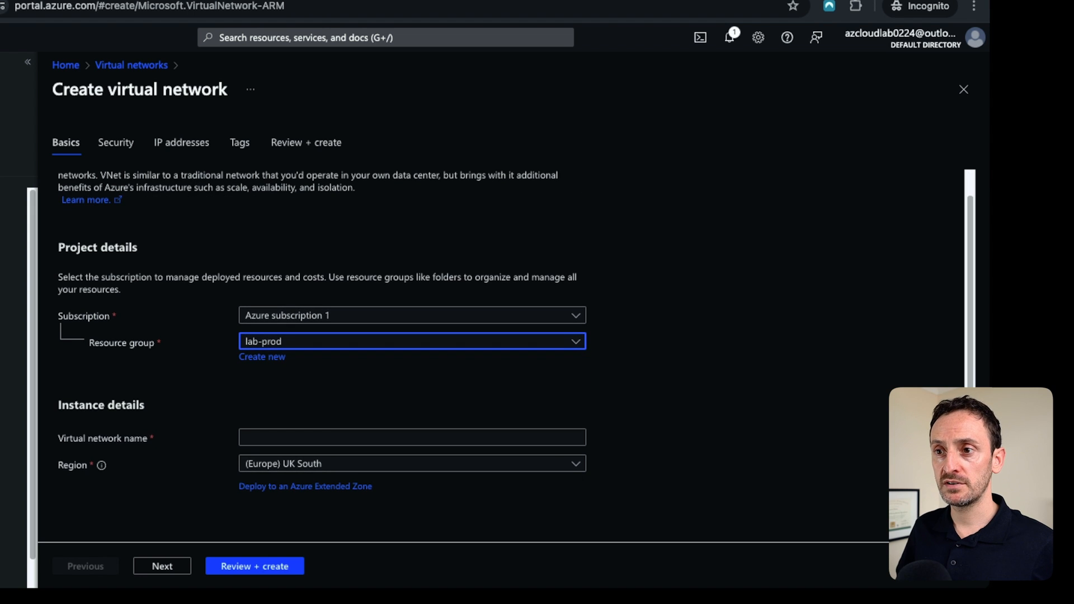
Name the virtual network lab-vnet-01.
click(412, 438)
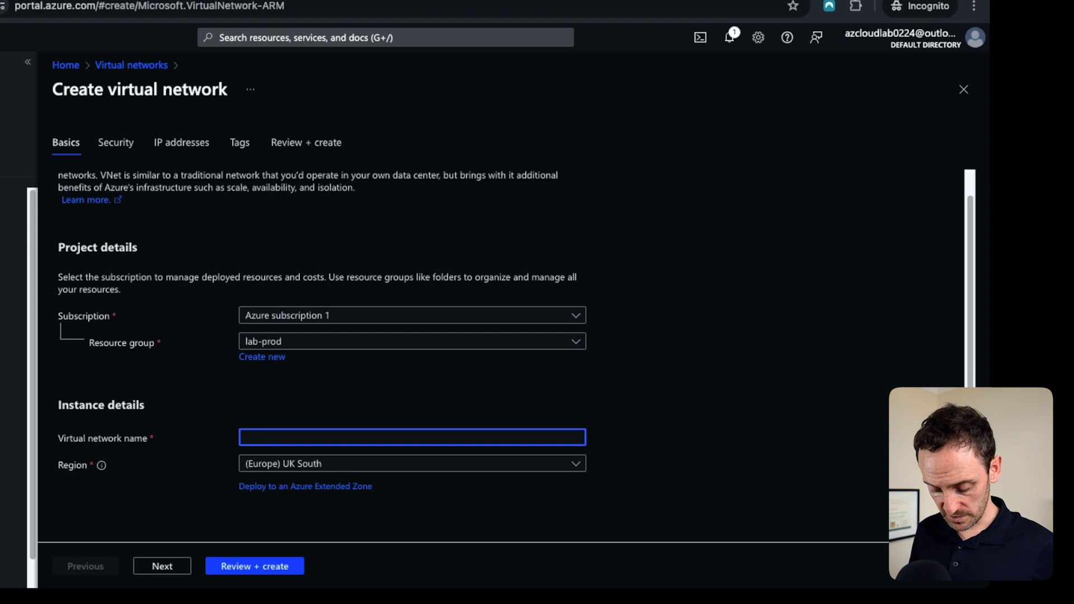
text(lab)
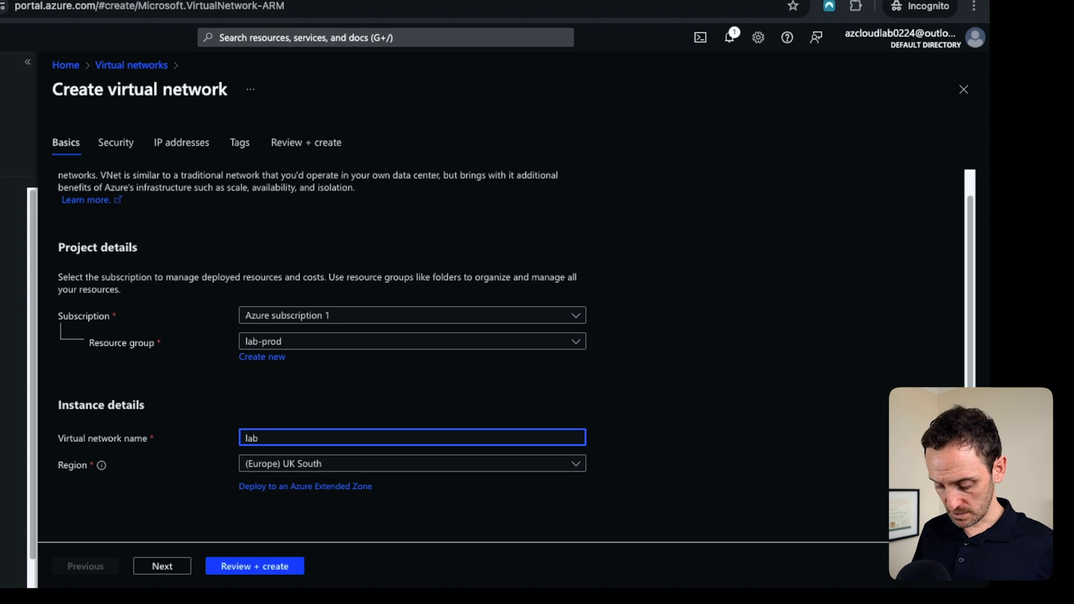
text(-vnet-01)
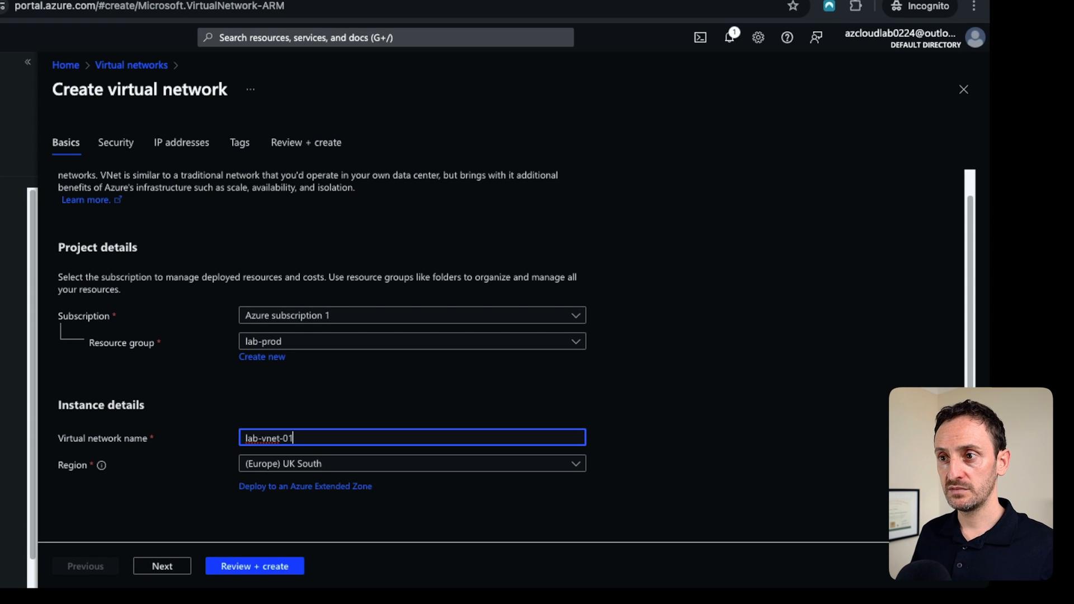
Set the virtual network's IPv4 address space to 10.30.0.0/16.
click(163, 567)
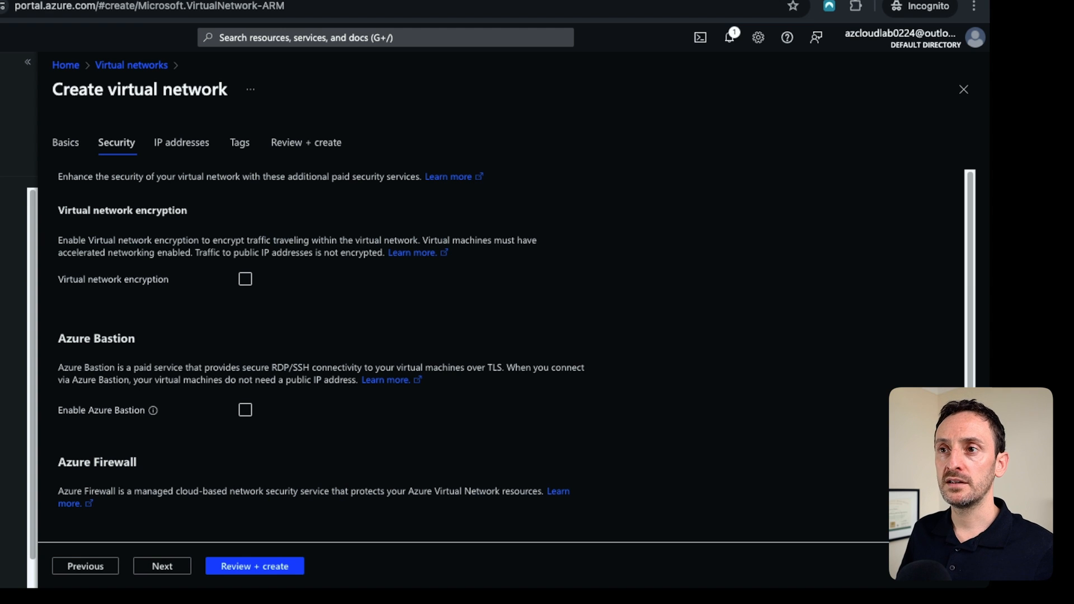
click(163, 567)
click(106, 319)
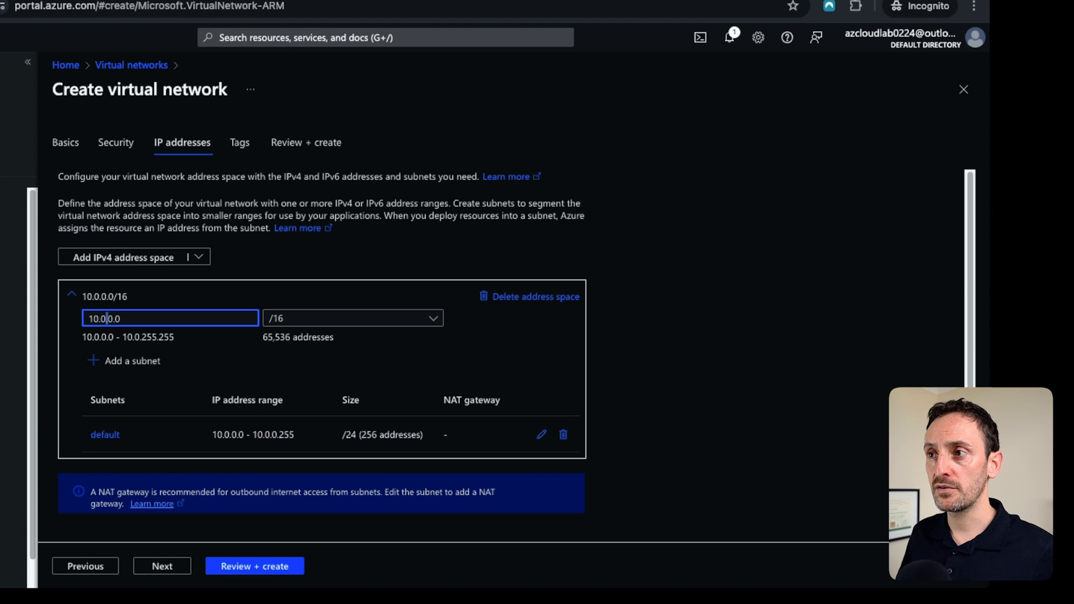
click(106, 319)
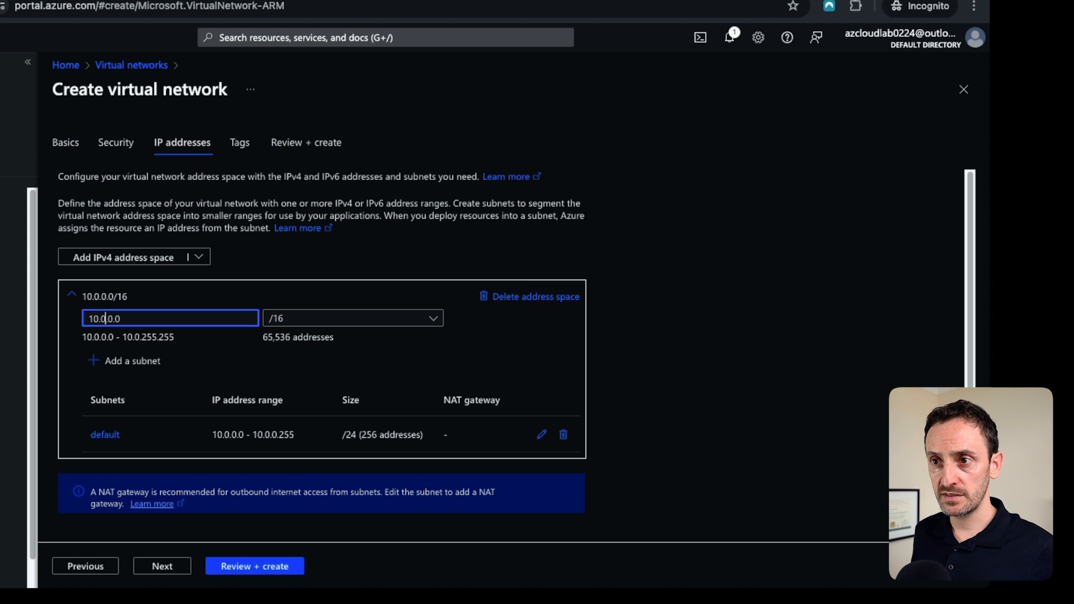
text(3)
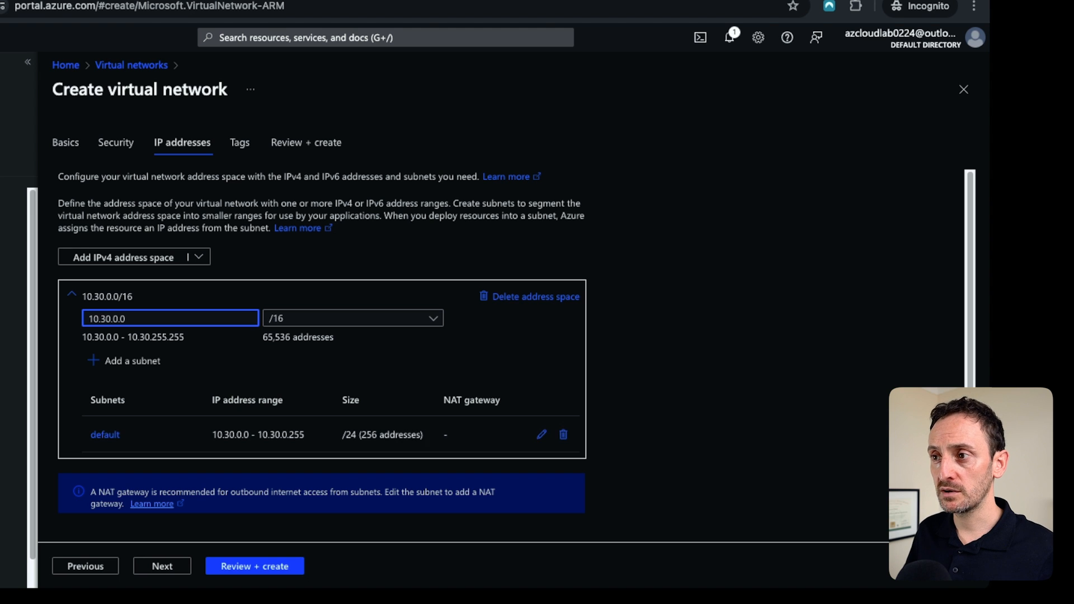
Edit the default subnet so its starting address is 10.30.1.0 with a /24 size, and save it.
click(105, 435)
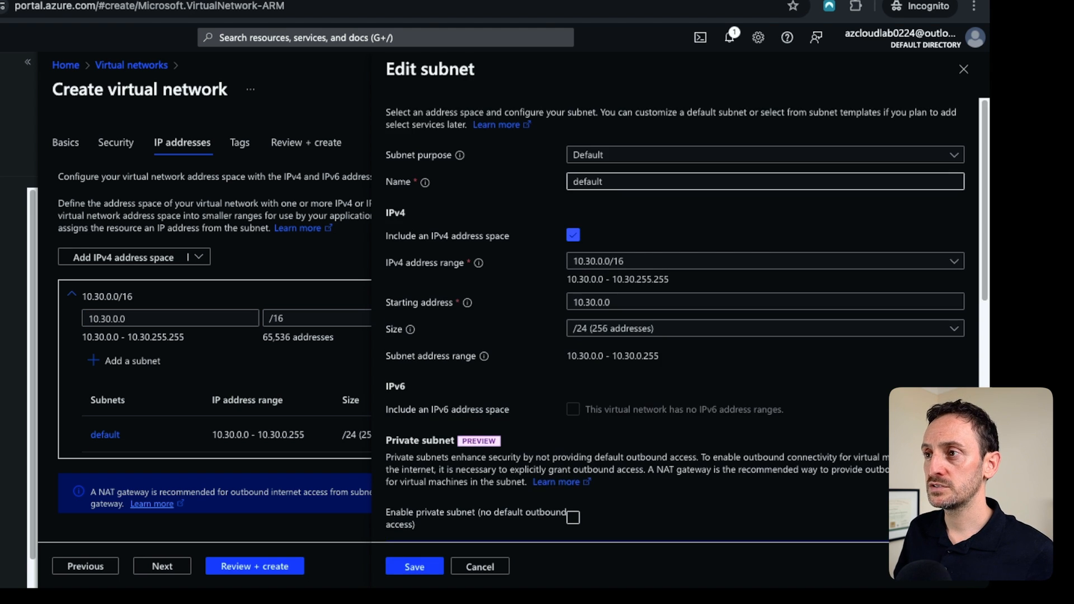
click(765, 261)
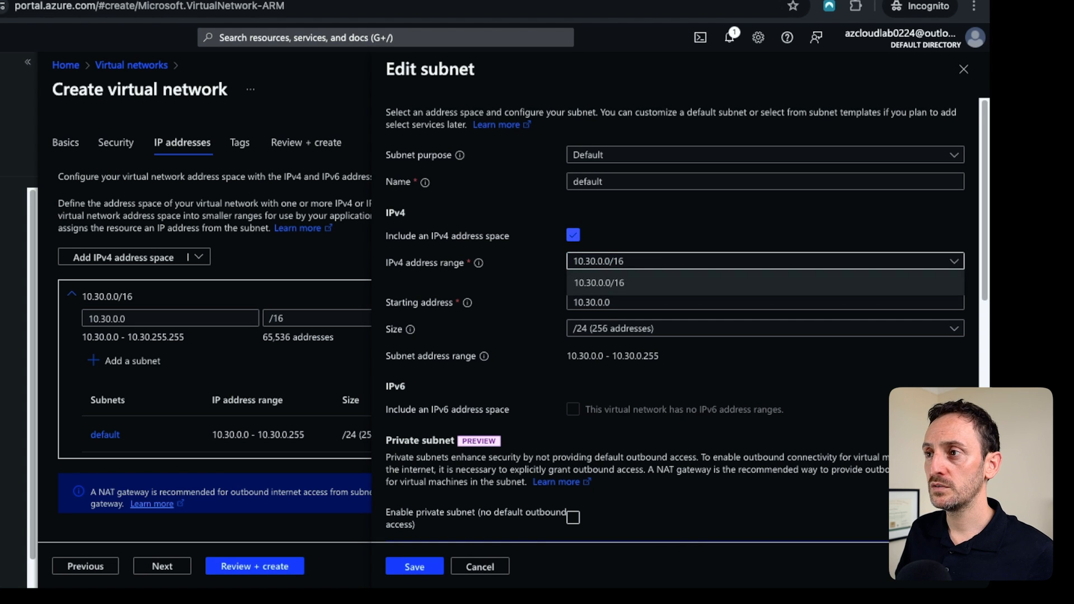
drag(604, 303, 598, 303)
text(1)
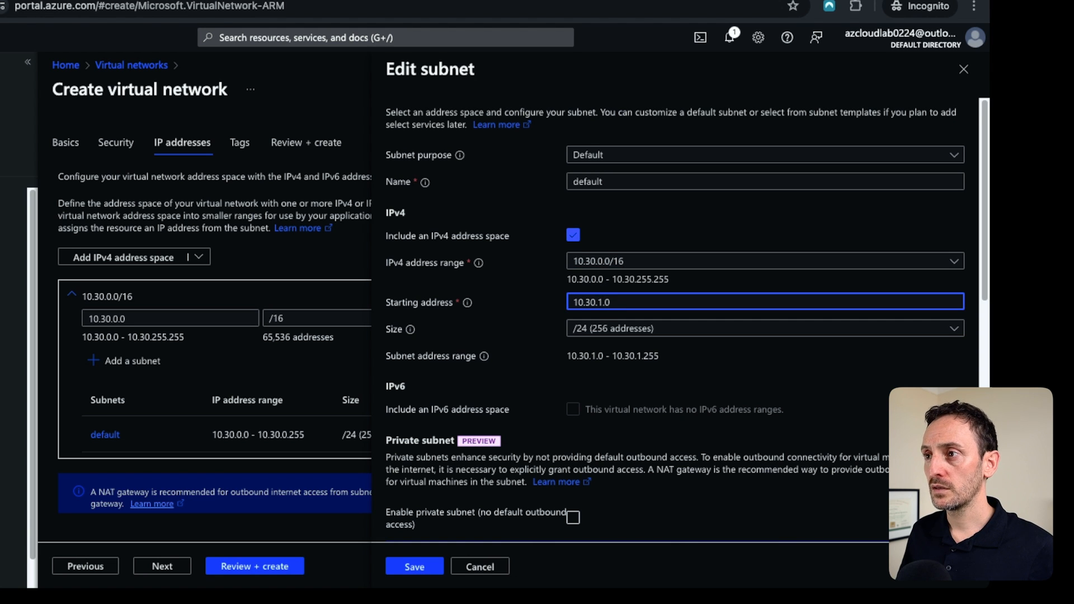
click(738, 356)
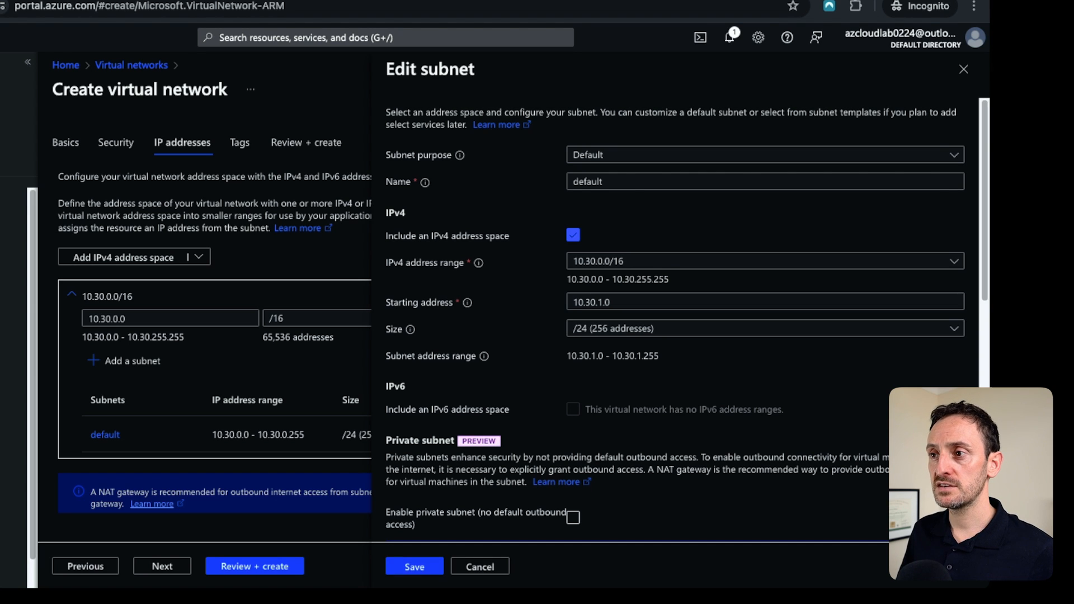
click(414, 567)
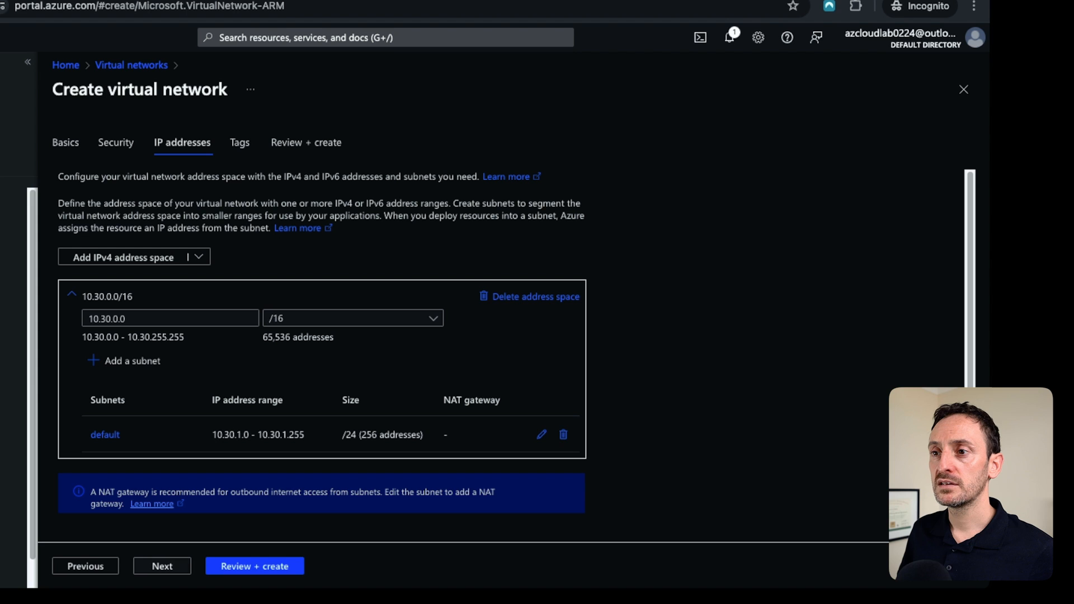
Review and create the virtual network.
click(162, 566)
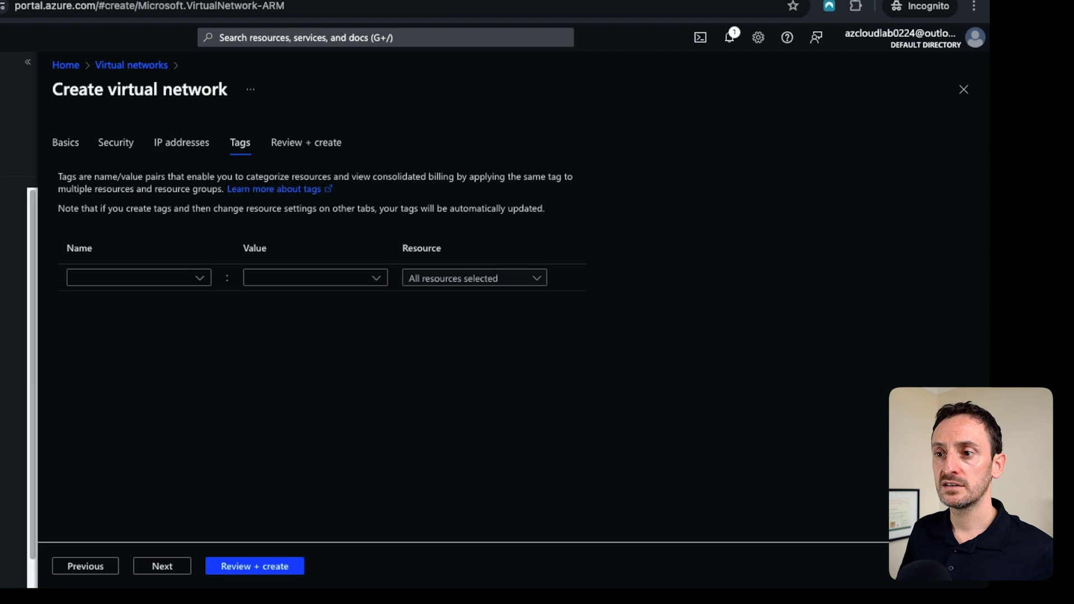
click(255, 566)
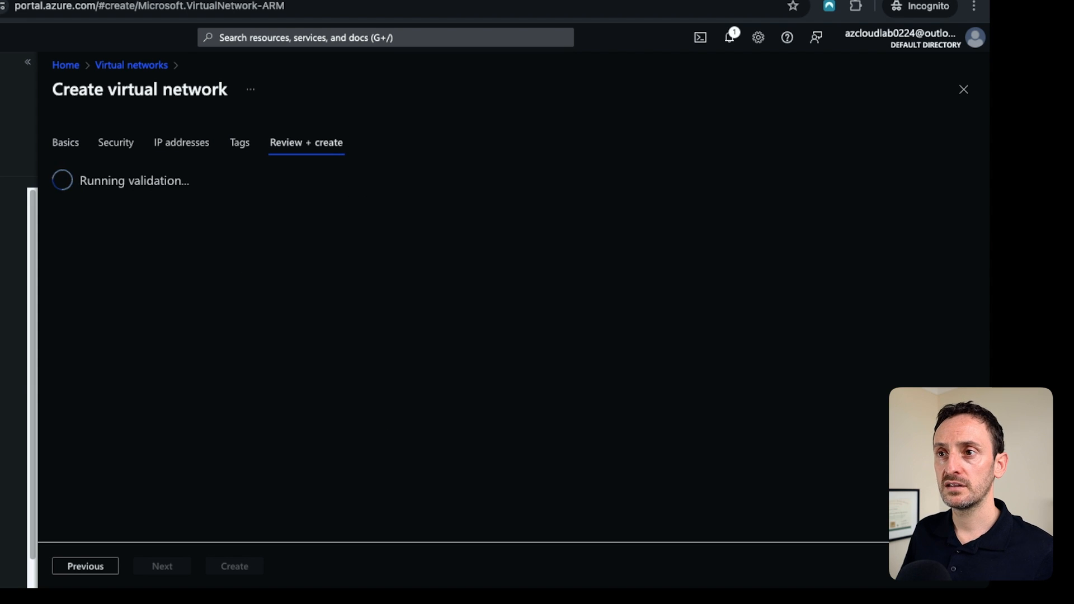
click(254, 566)
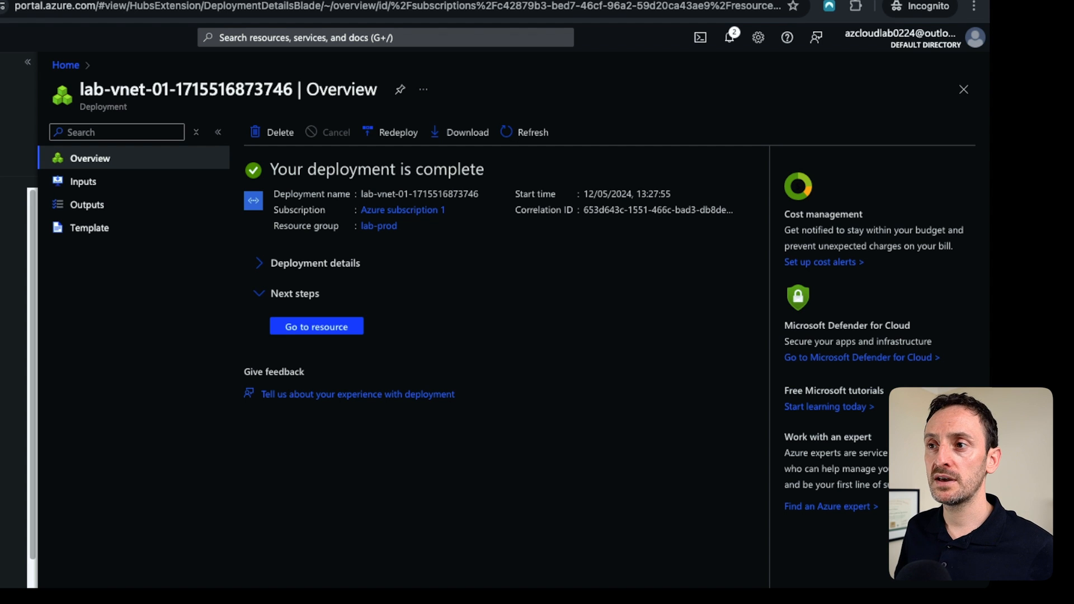
Open the new virtual network's subnets and add a GatewaySubnet with range 10.30.0.0/24.
click(317, 327)
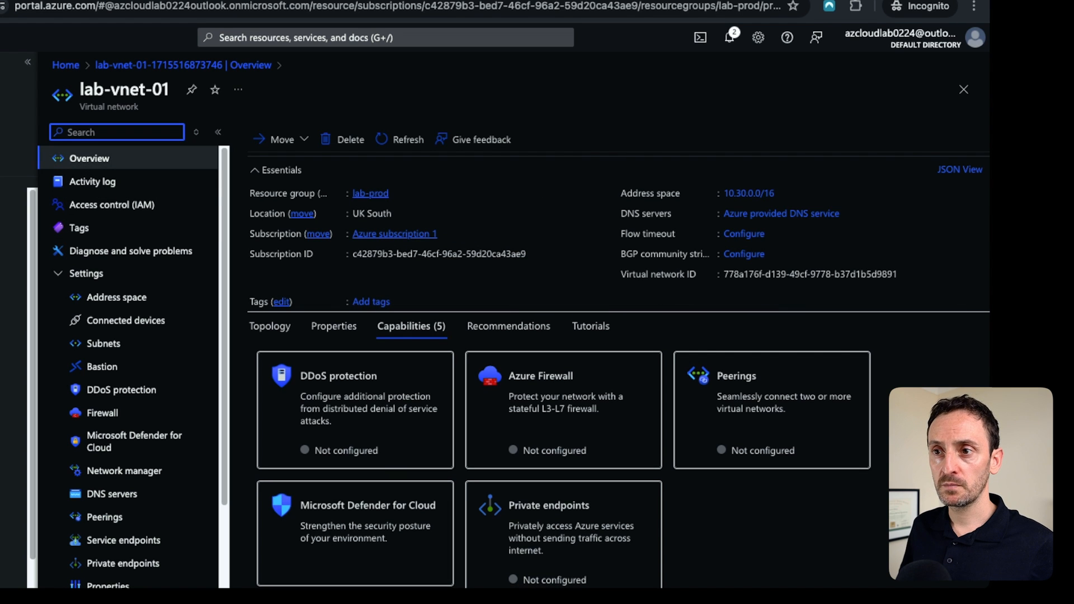
click(103, 343)
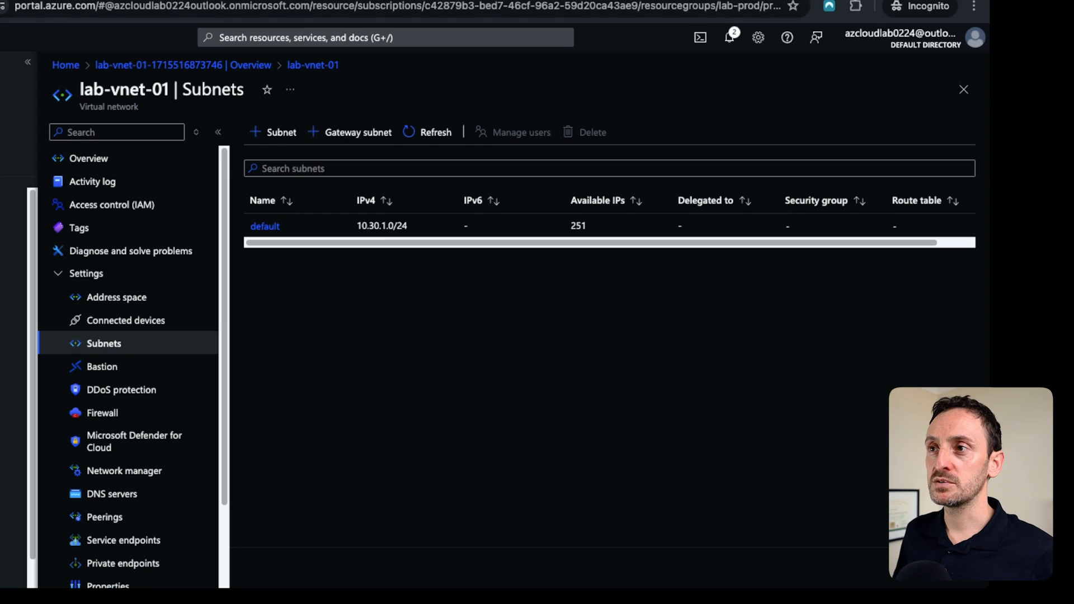
click(351, 132)
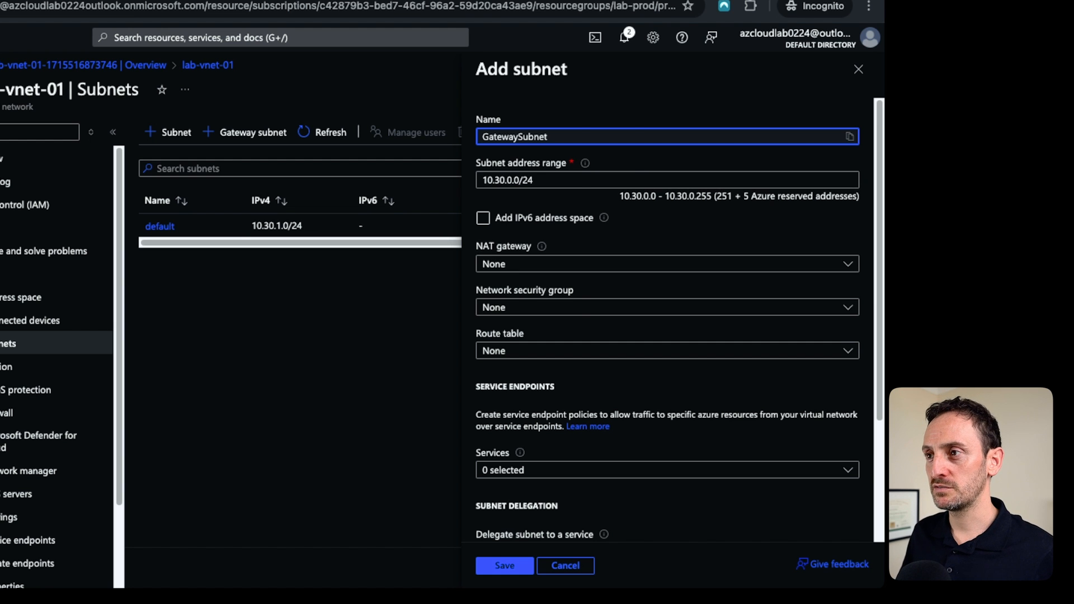
click(610, 566)
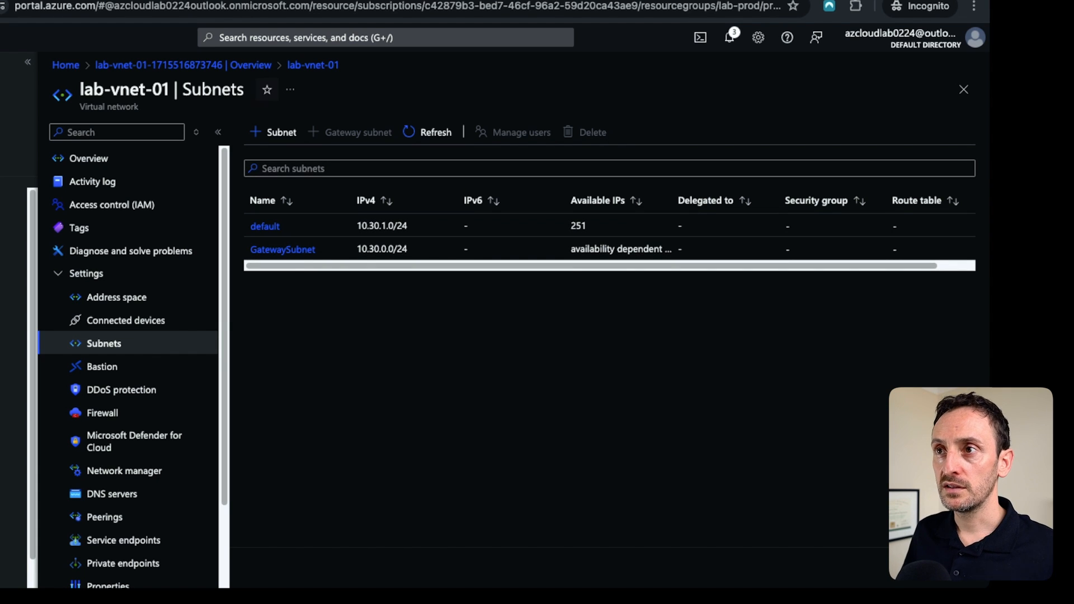
Search for Virtual network gateways and start creating a new virtual network gateway.
key(g)
key(slash)
text(vnet g)
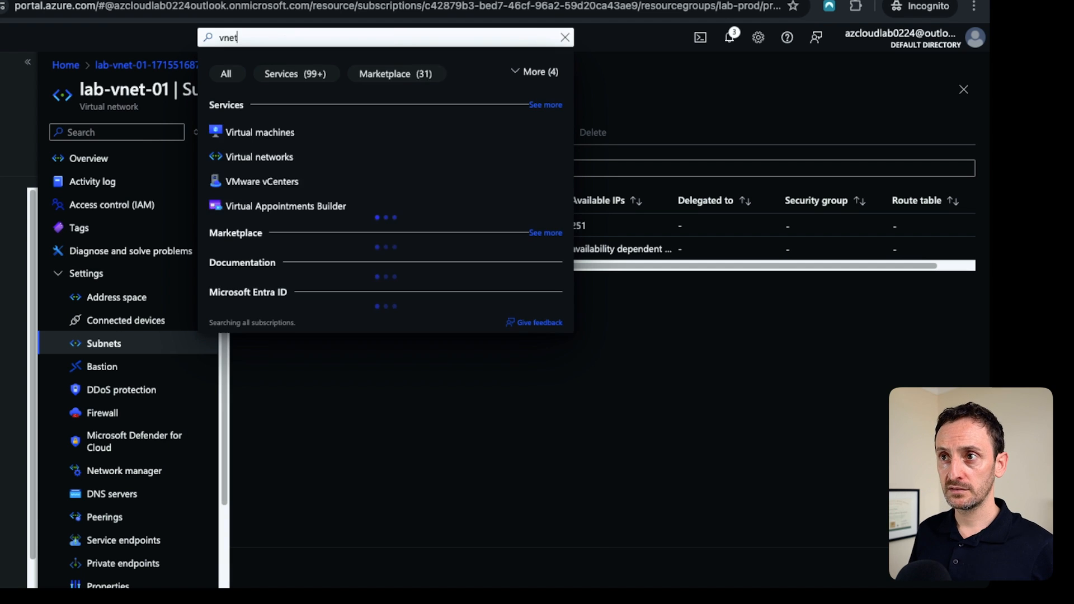
key(BackSpace)
key(BackSpace)
key(BackSpace)
key(BackSpace)
key(BackSpace)
key(BackSpace)
text(virtual net)
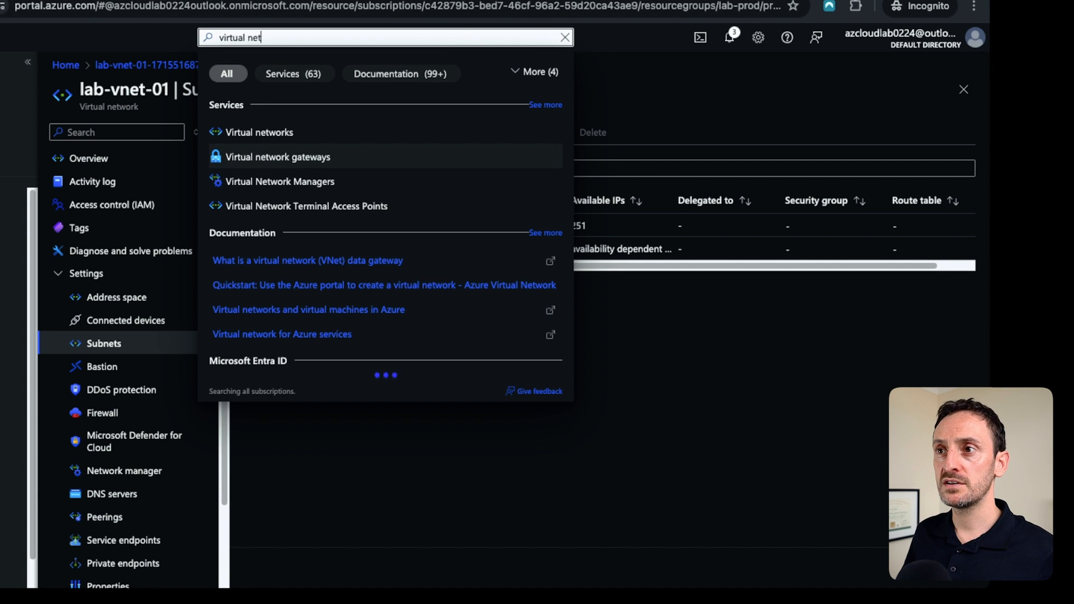
key(Return)
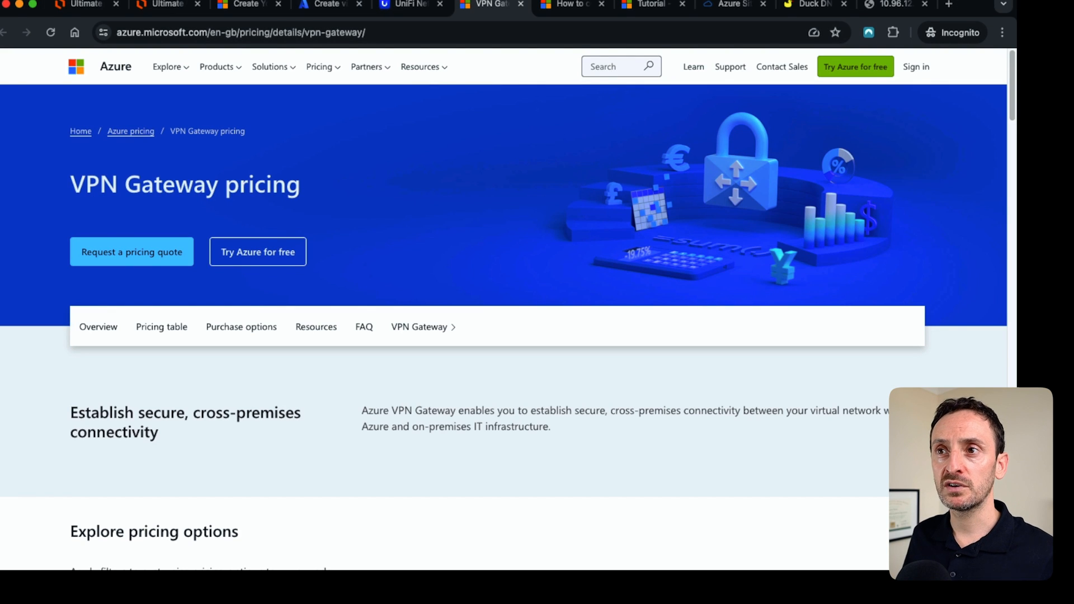
Examine the VPN Gateway pricing table for the gateway SKUs in UK South.
scroll(503, 302, down, 1)
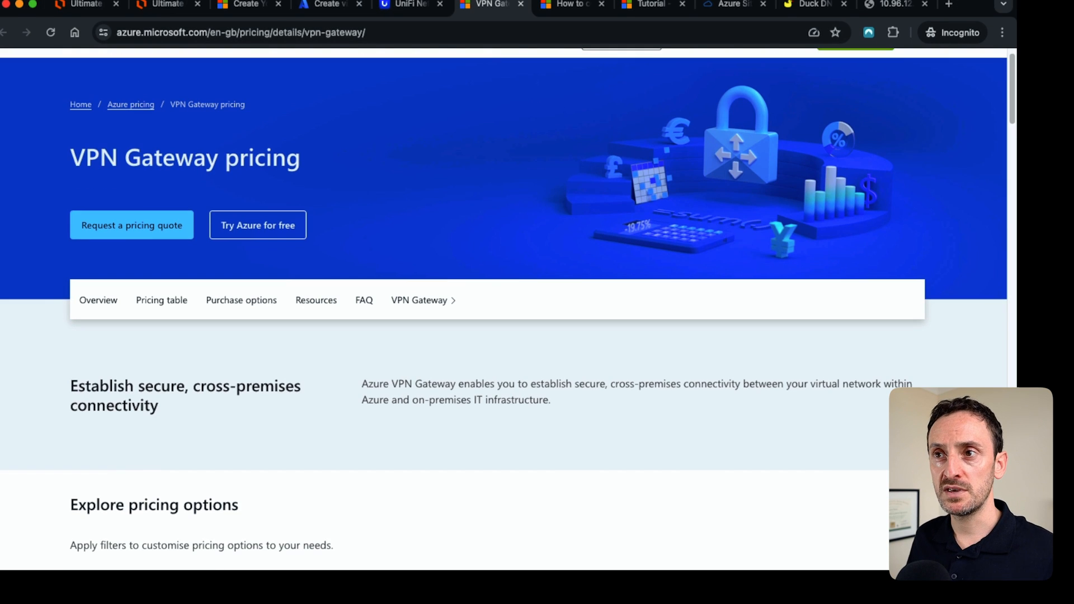
scroll(504, 302, down, 10)
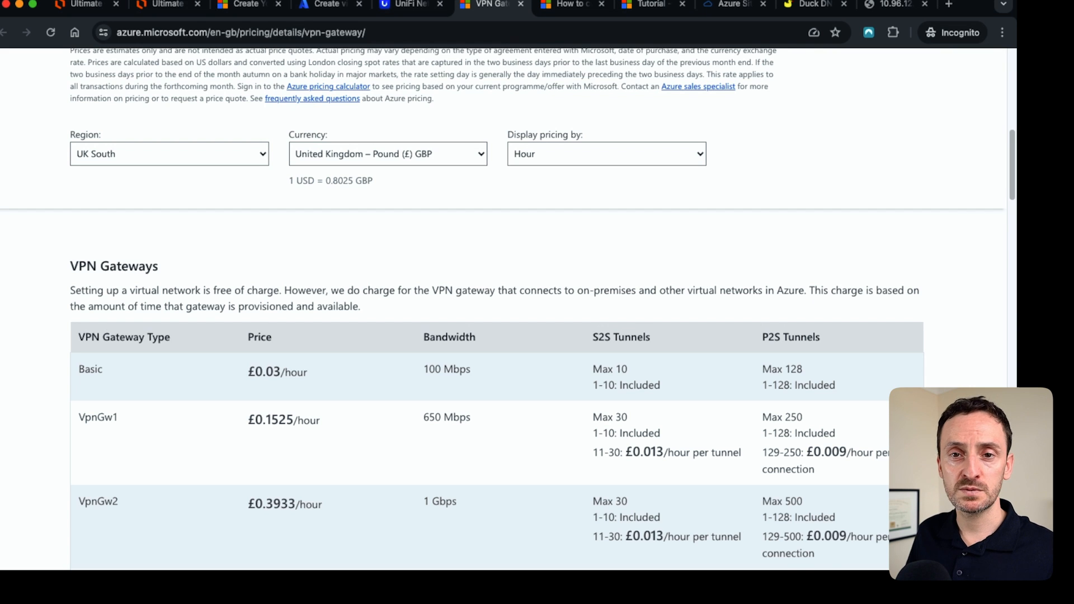
Highlight the Basic gateway type and the VpnGw1 hourly price in the VPN Gateway pricing table.
scroll(504, 302, down, 2)
drag(85, 250, 103, 250)
click(103, 250)
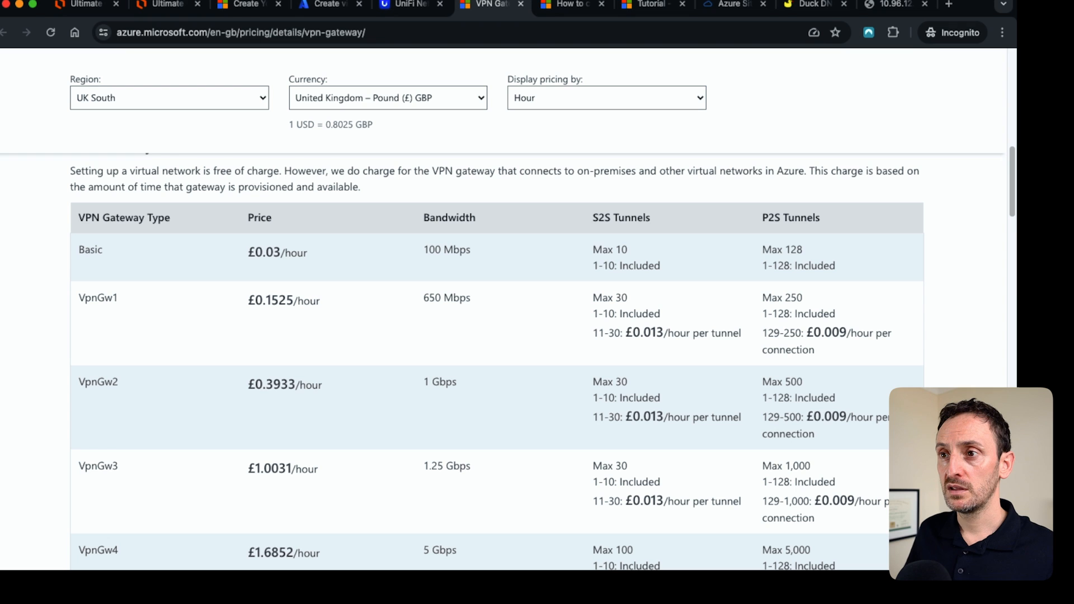
drag(248, 300, 295, 300)
click(294, 301)
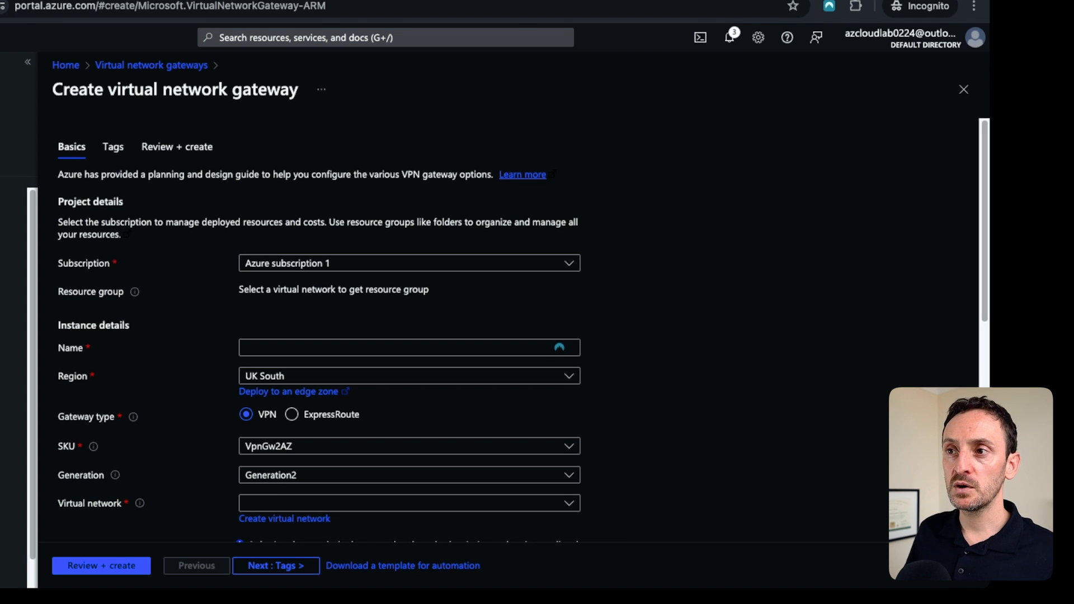
Name the new virtual network gateway vnet-gateway-lab.
click(409, 347)
text(vnet-gate)
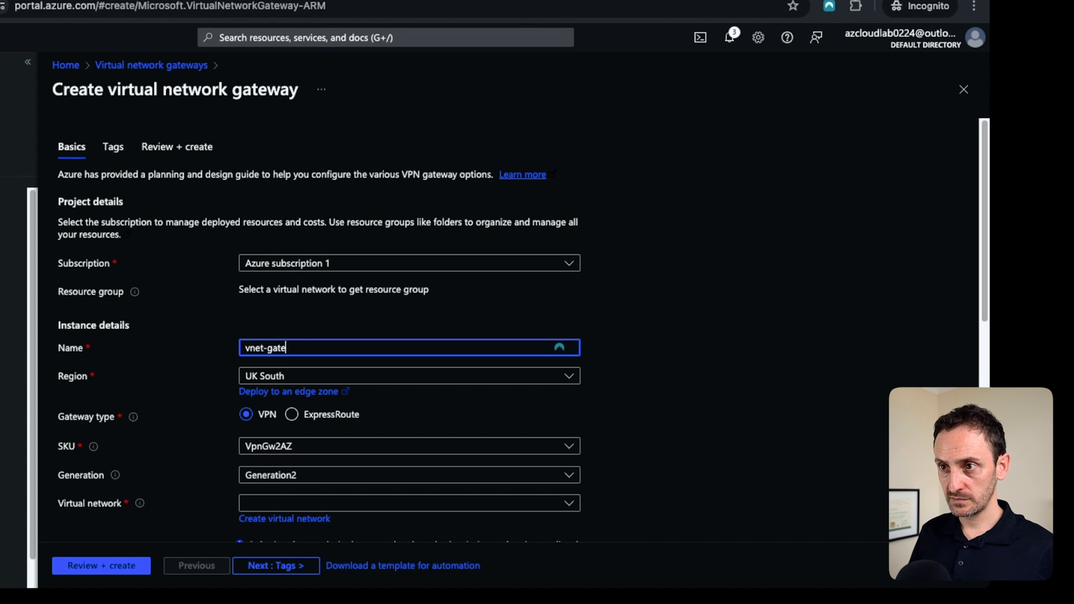
text(way-lab)
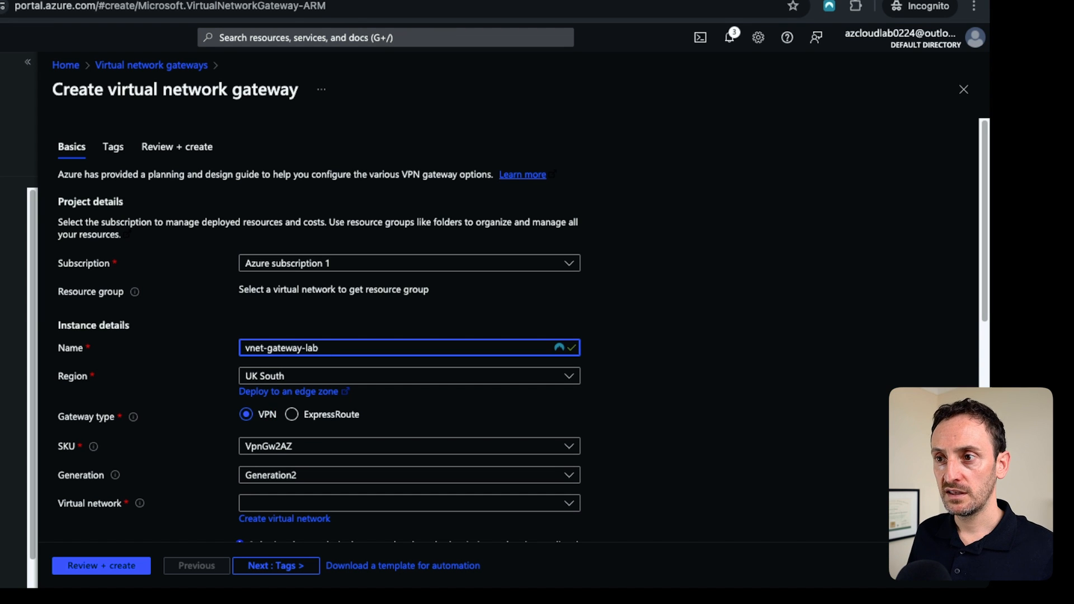
scroll(410, 375, down, 1)
scroll(409, 336, down, 3)
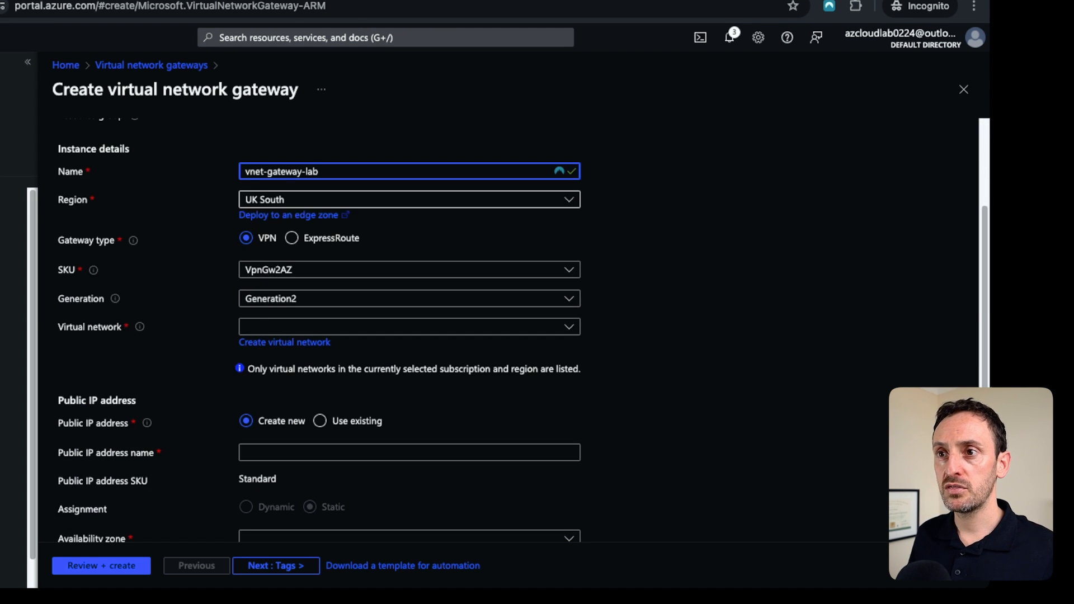
Set the gateway generation to Generation1.
click(410, 270)
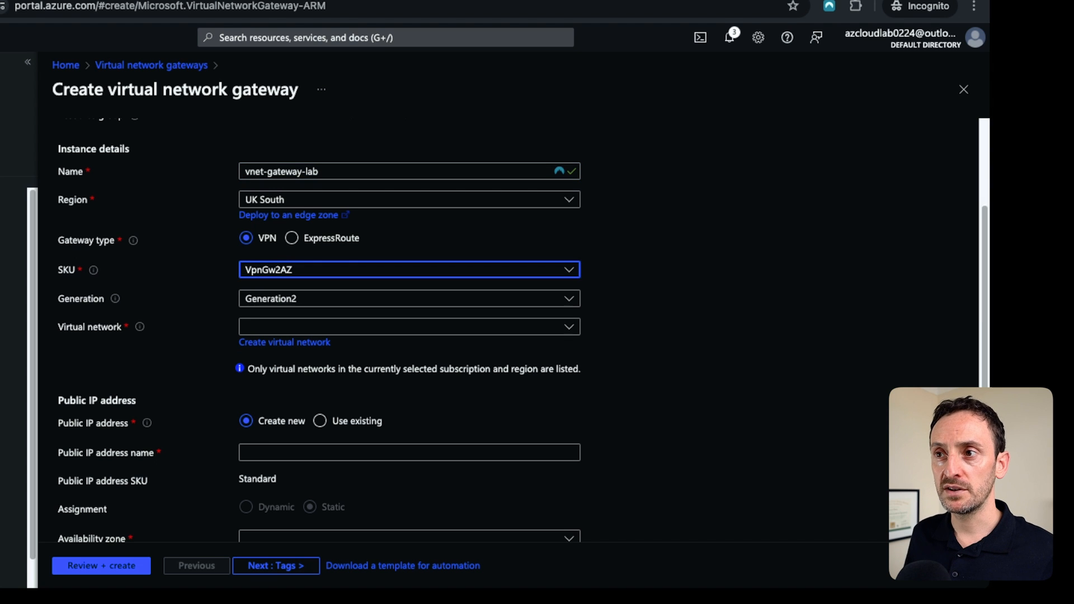
key(Escape)
click(410, 299)
click(270, 342)
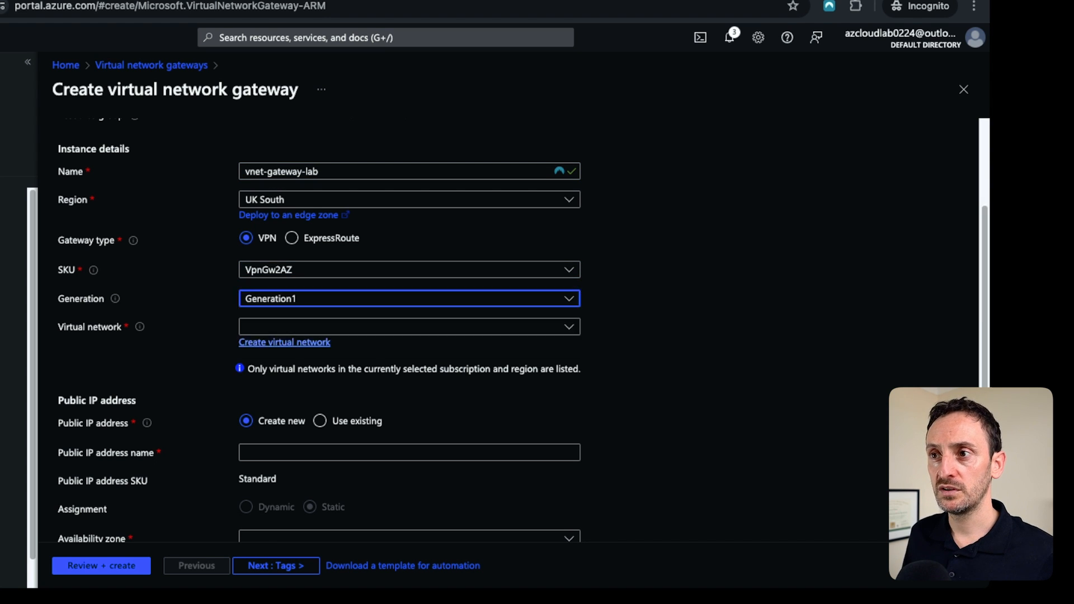
Set the gateway SKU to VpnGw1 and select lab-vnet-01 as its virtual network.
scroll(522, 330, up, 1)
click(408, 278)
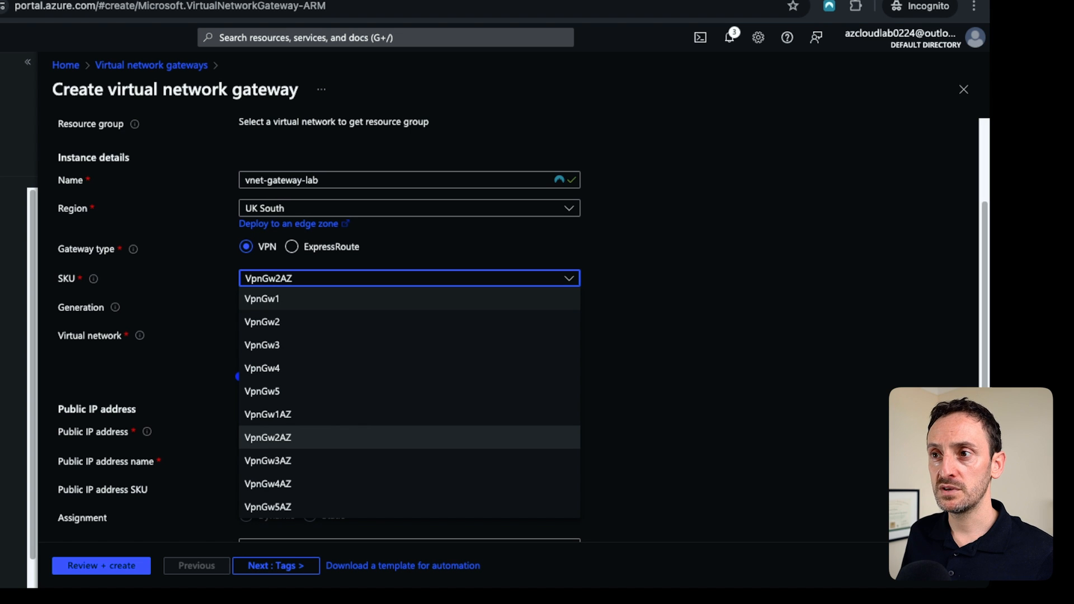
click(262, 298)
click(409, 336)
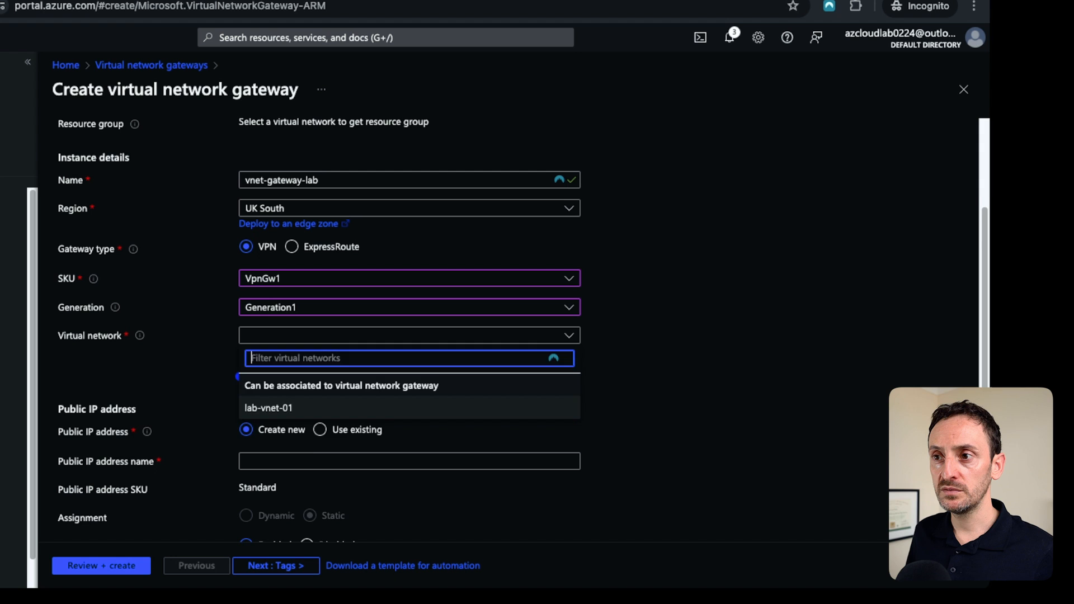
click(268, 408)
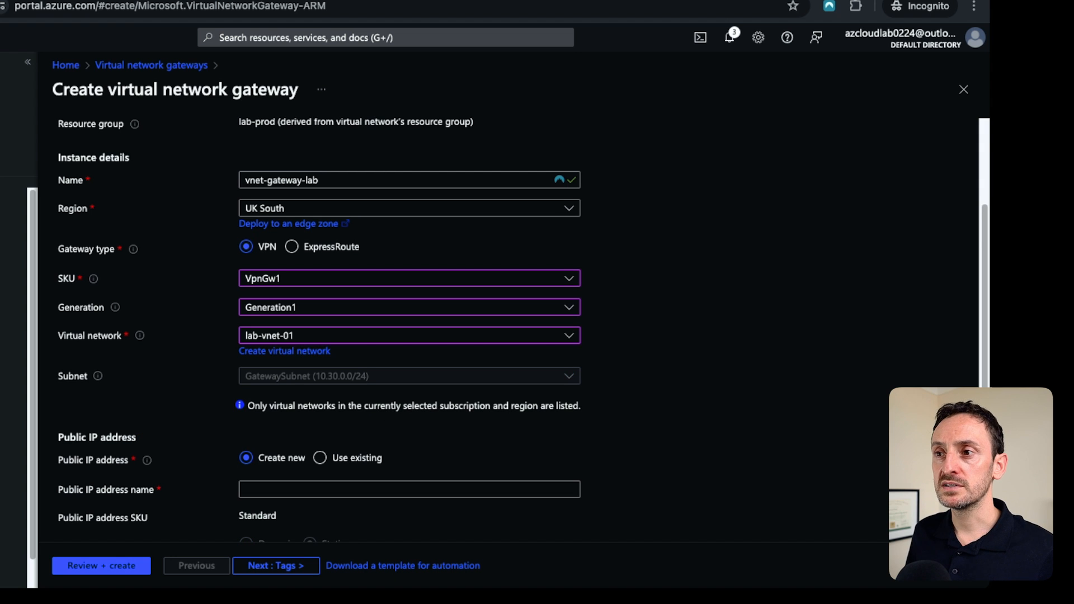
Name the gateway's first public IP address vnet-gw-pub-01.
scroll(522, 330, down, 1)
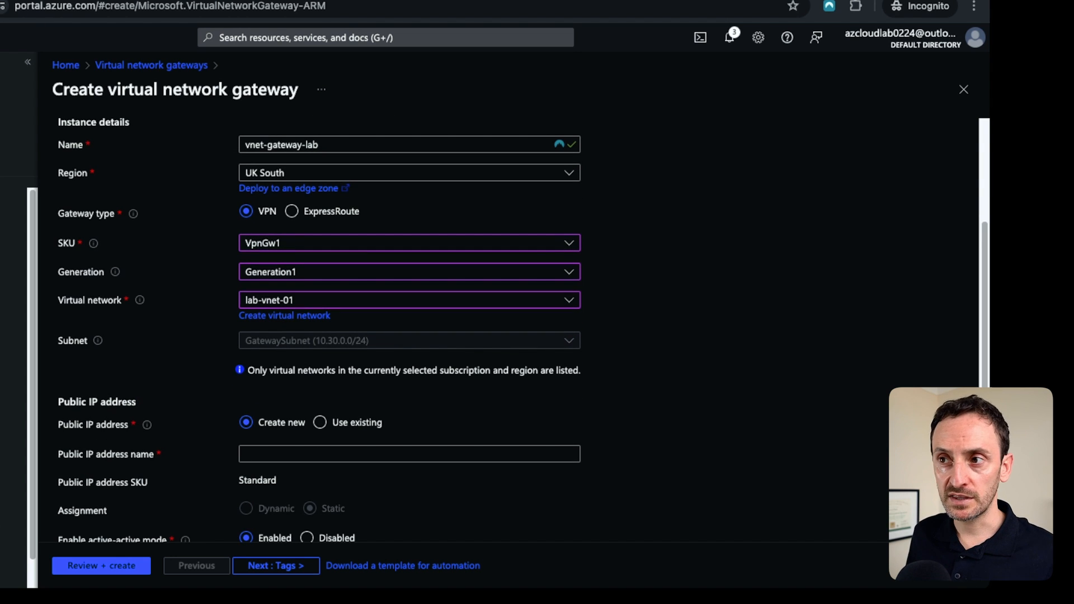
scroll(523, 330, down, 6)
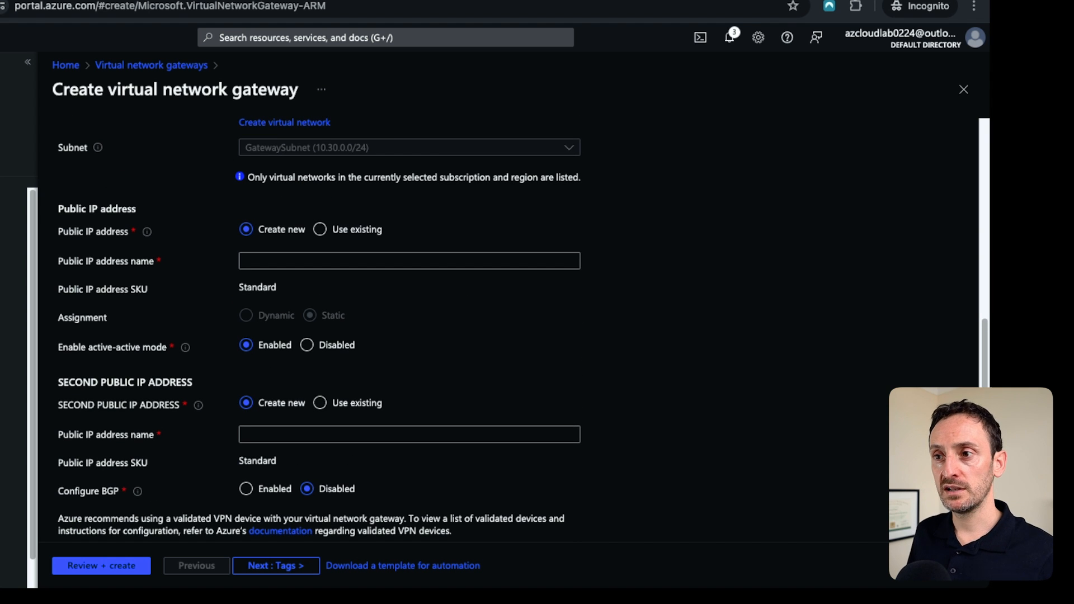
click(410, 260)
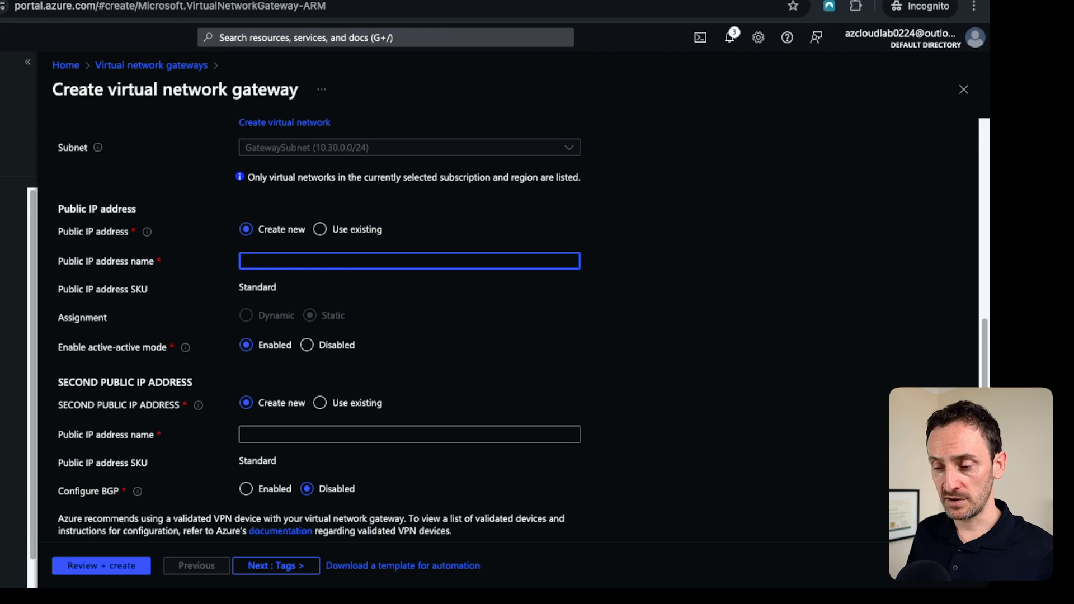
text(vnet-)
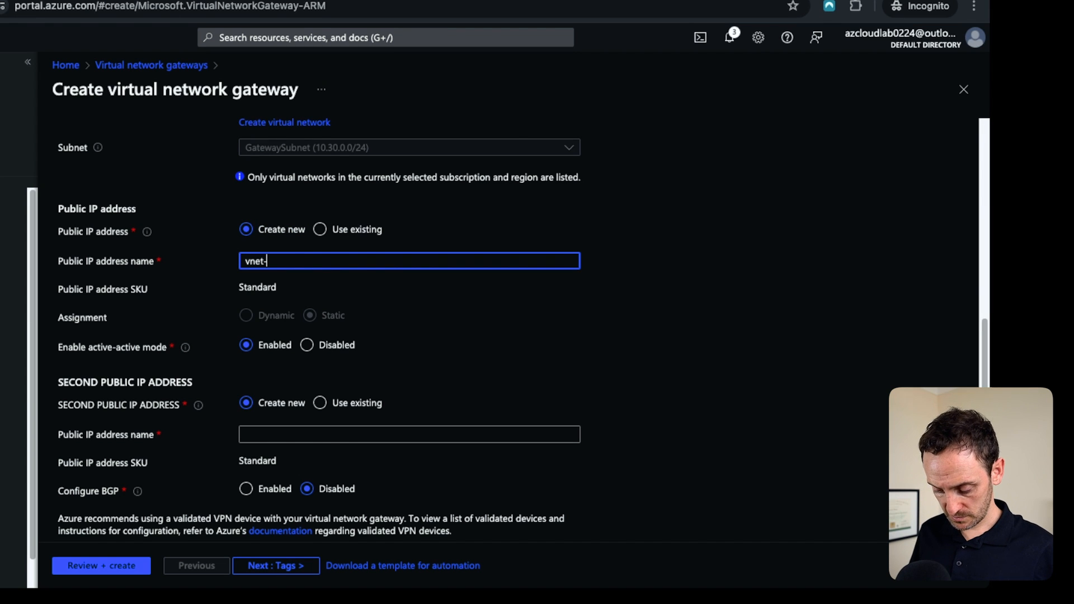
text(gw-pub-01)
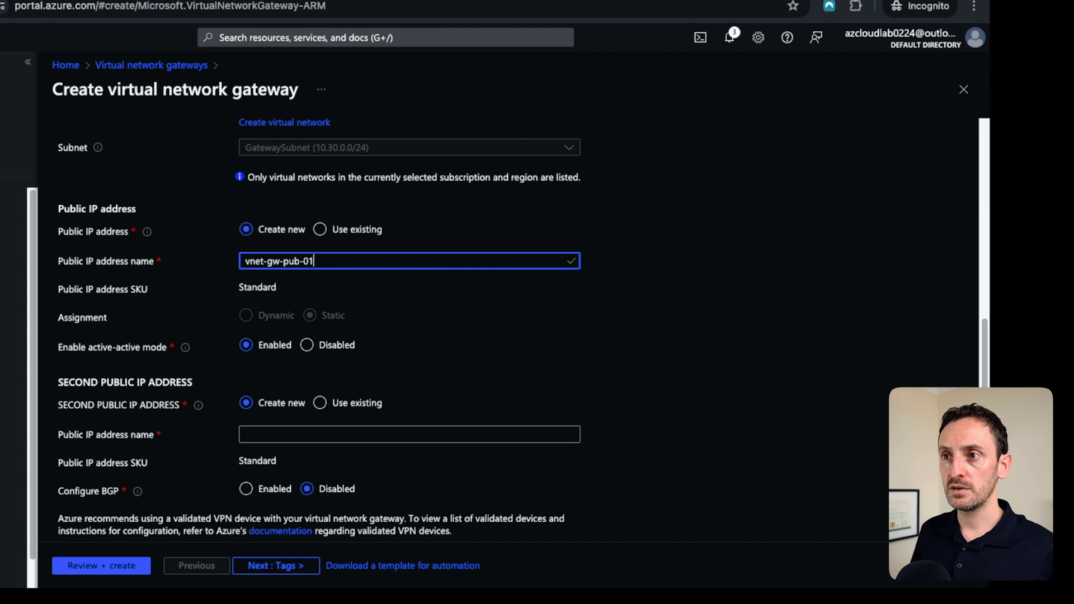
Name the second public IP address vnet-gw-pub-02.
click(410, 435)
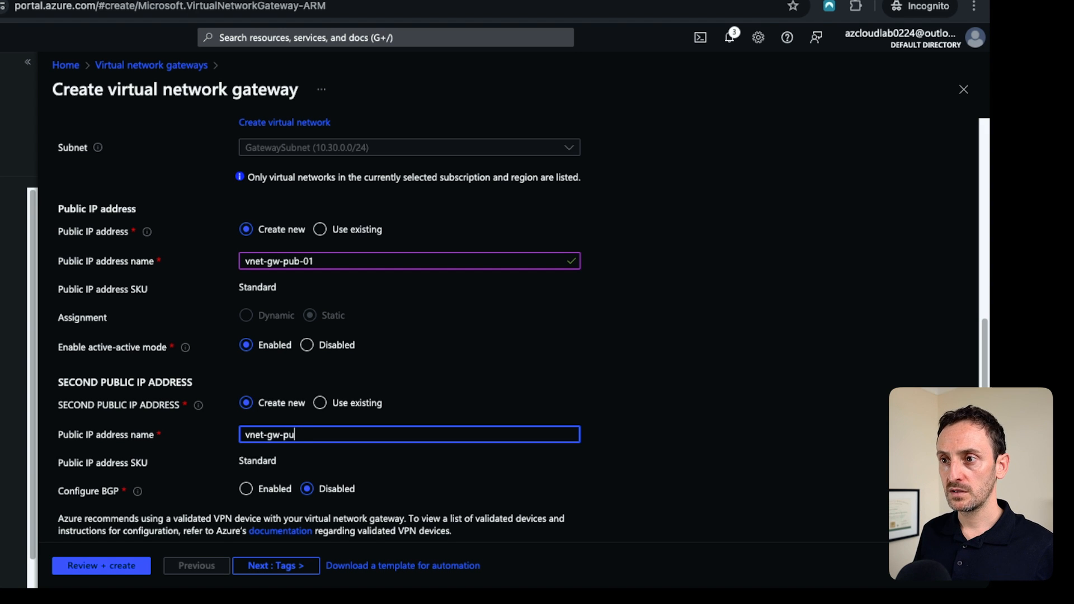
key(Tab)
Review all the filled-in settings on the gateway creation form.
scroll(503, 328, down, 1)
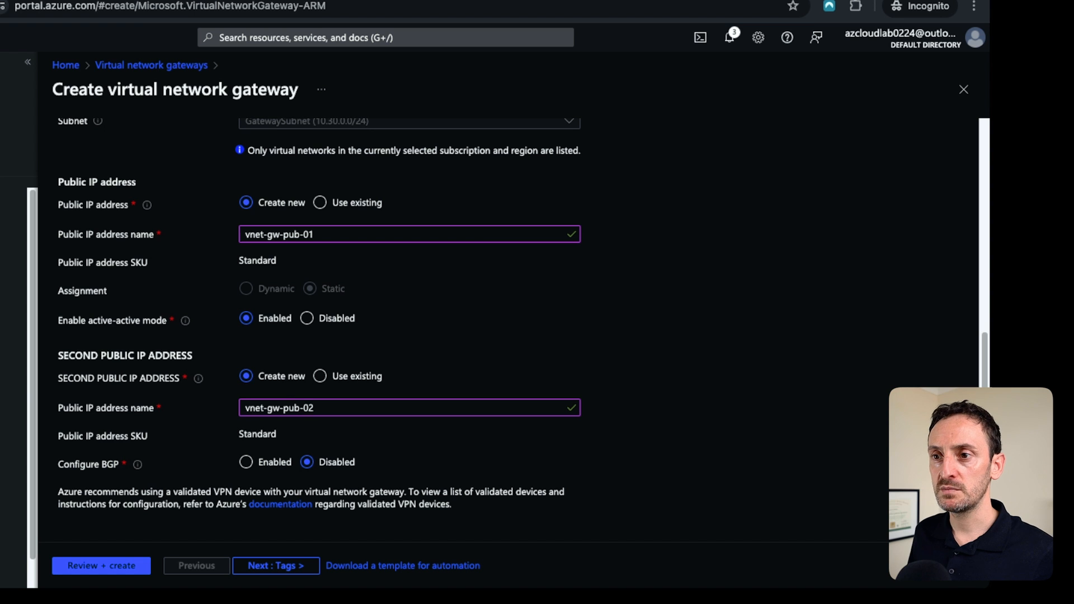
scroll(503, 328, up, 8)
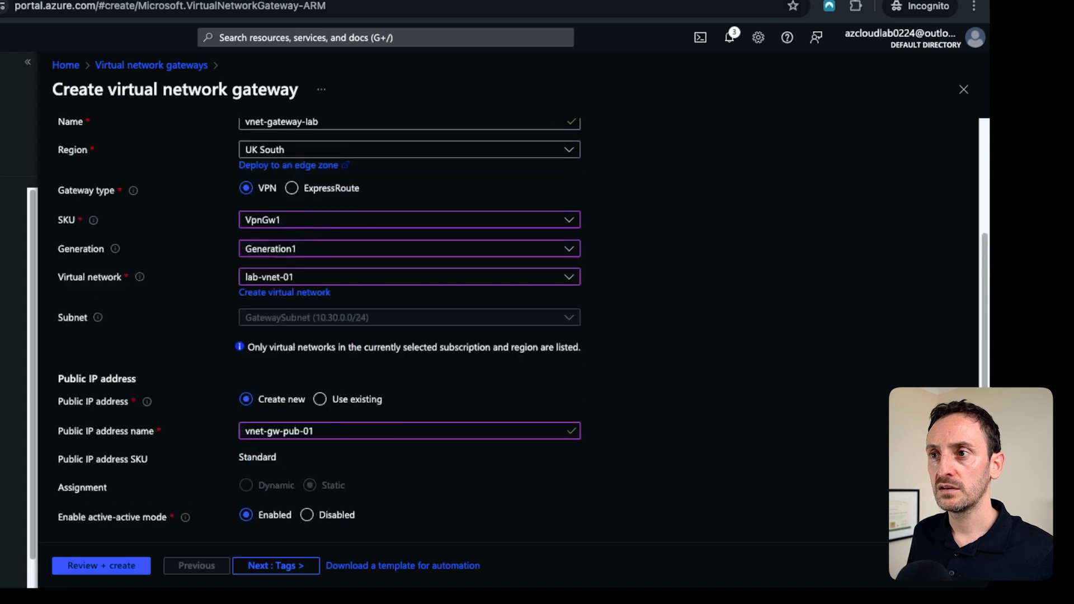
scroll(504, 328, down, 3)
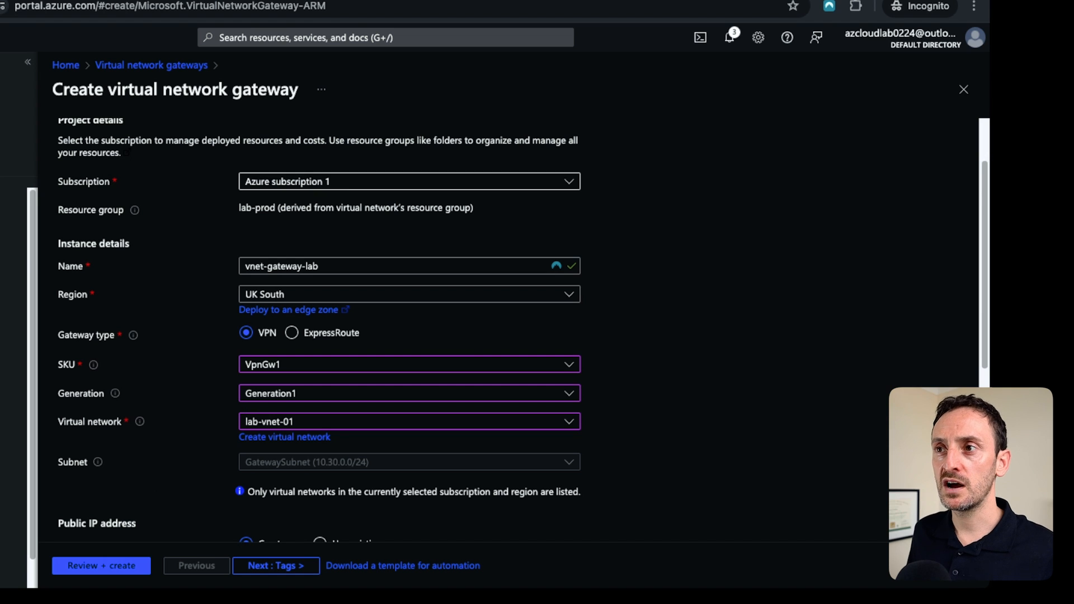
scroll(504, 327, down, 1)
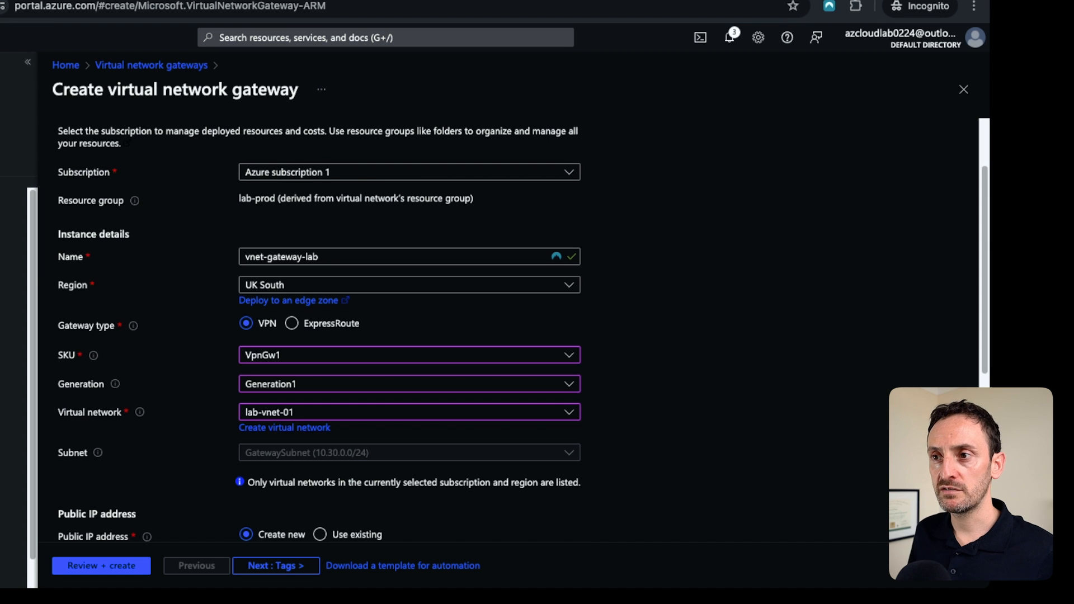
scroll(522, 332, down, 2)
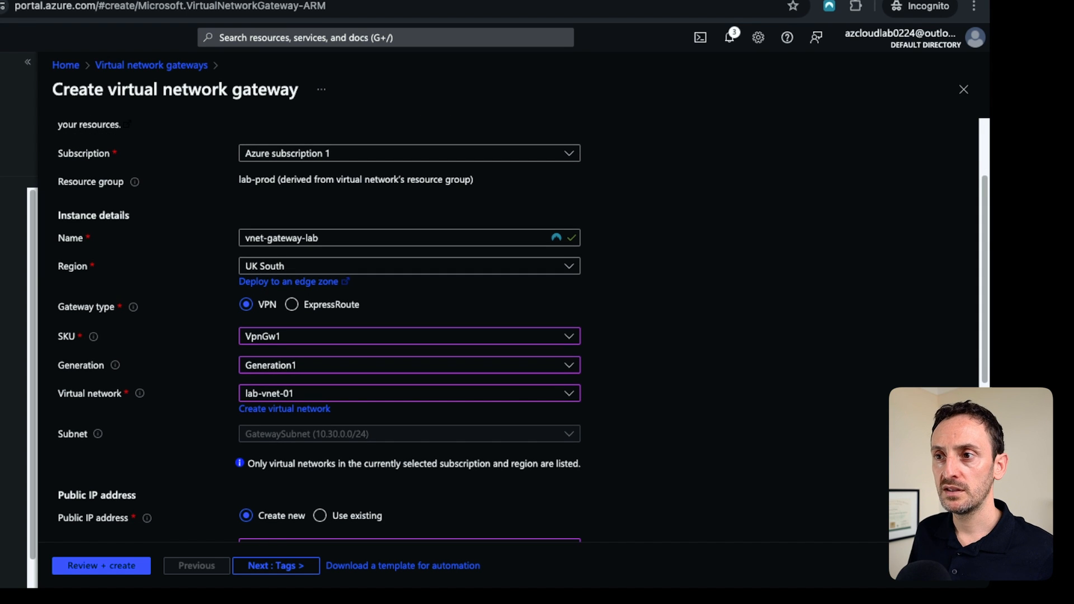
scroll(523, 331, down, 3)
scroll(523, 331, down, 10)
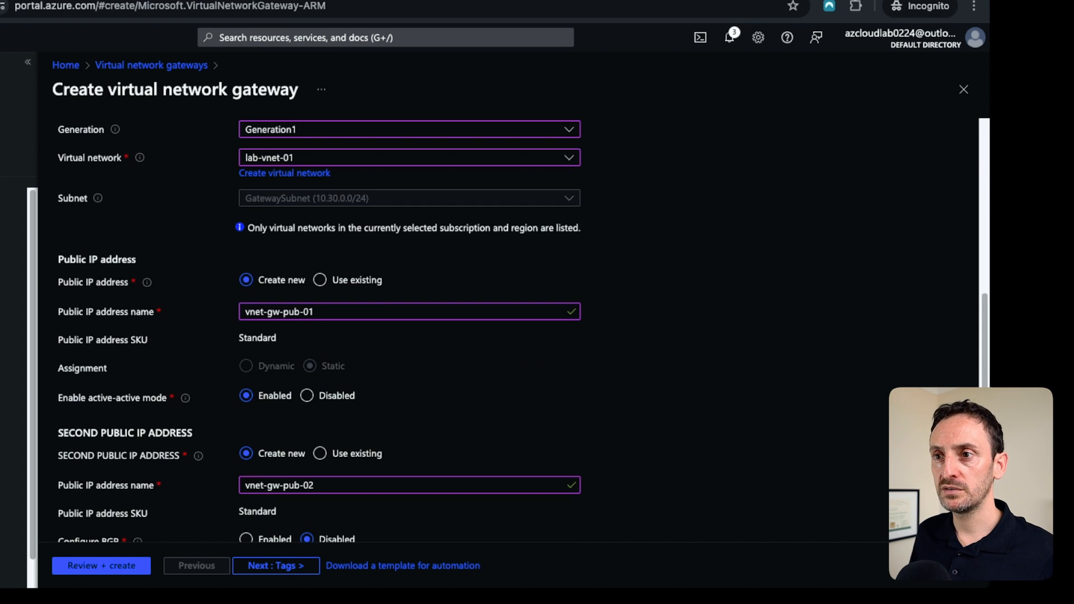
scroll(310, 367, down, 3)
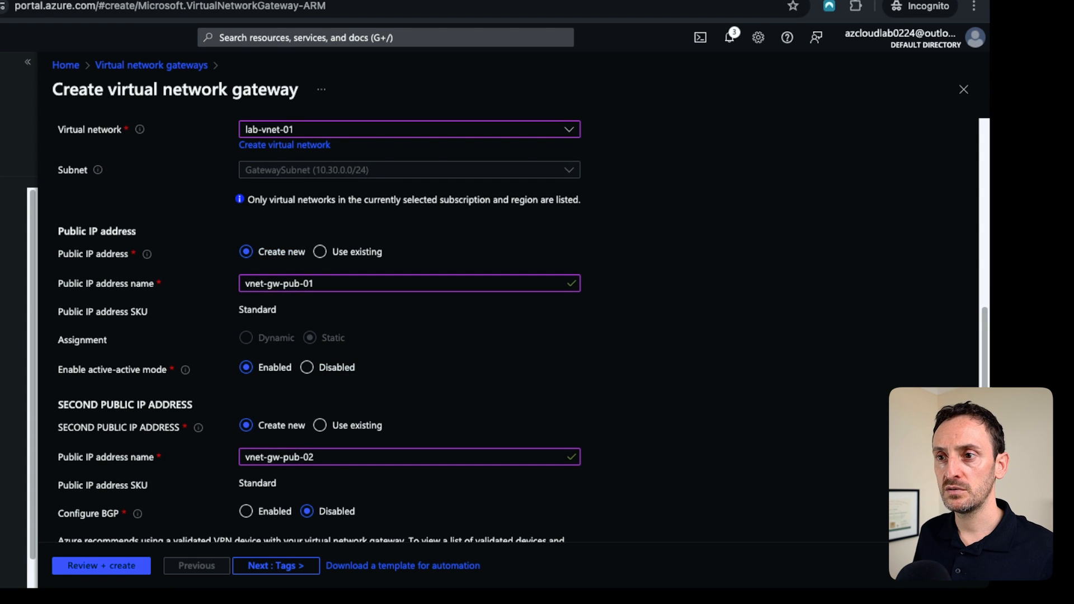
Review and create the virtual network gateway.
scroll(281, 376, down, 3)
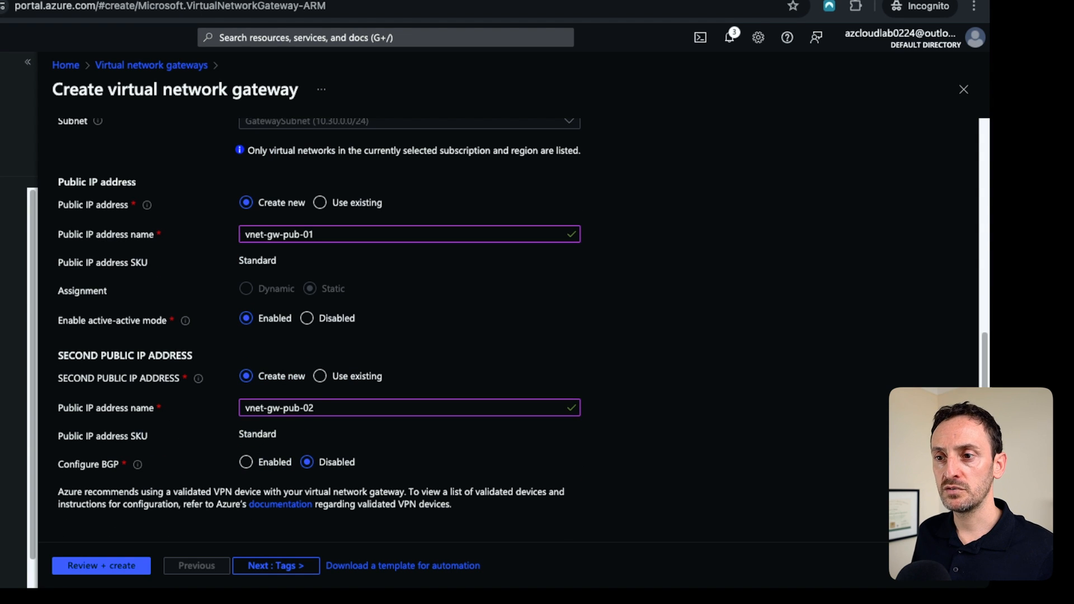
click(102, 566)
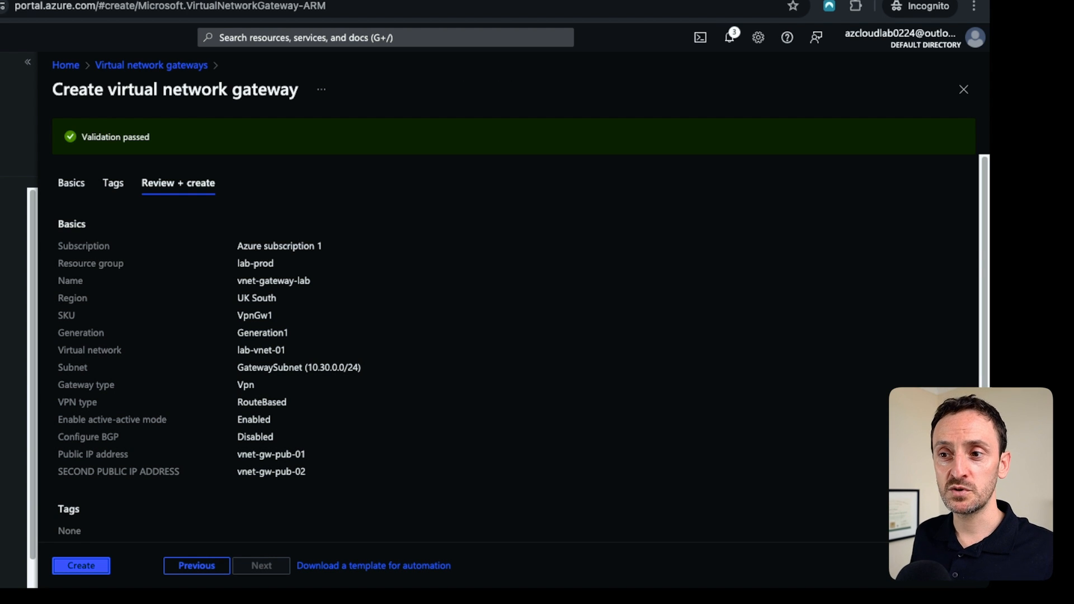
click(101, 565)
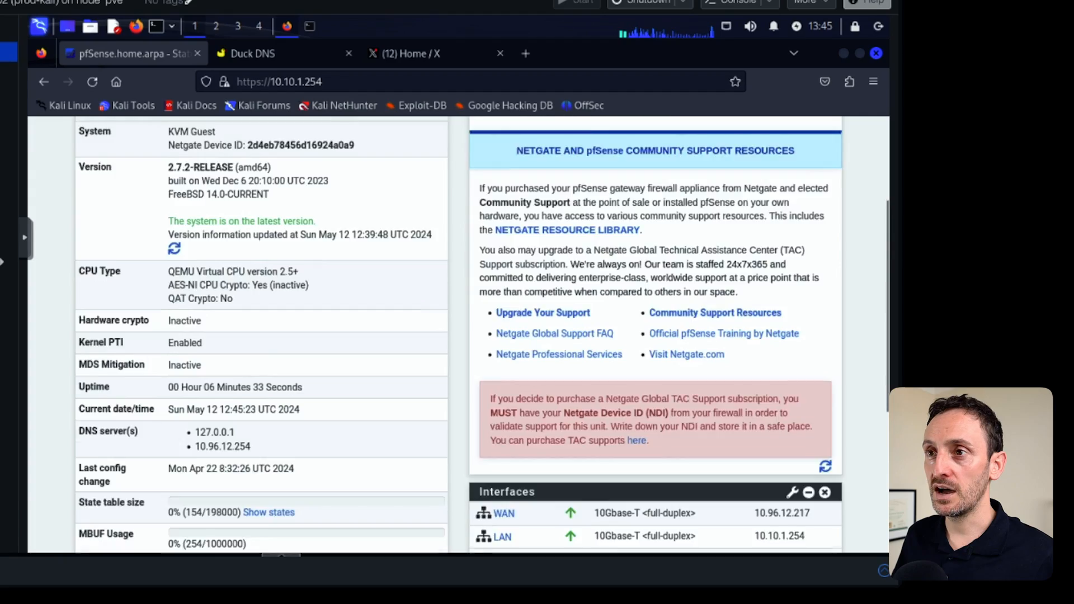
Examine the pfSense dashboard's interface list and the WAN interface address.
scroll(176, 207, up, 3)
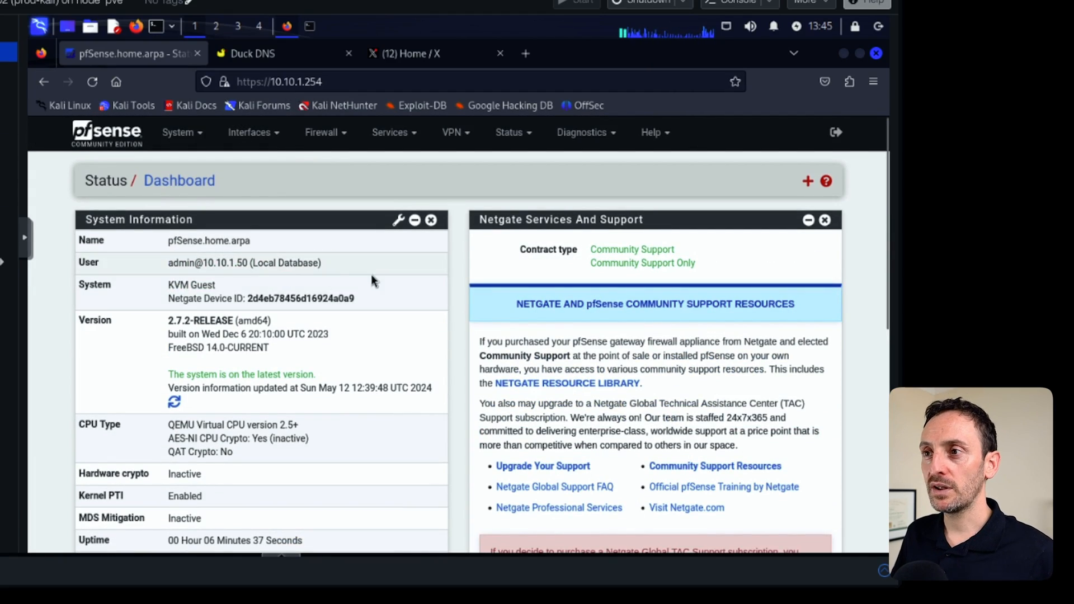
scroll(323, 285, down, 2)
scroll(323, 285, down, 4)
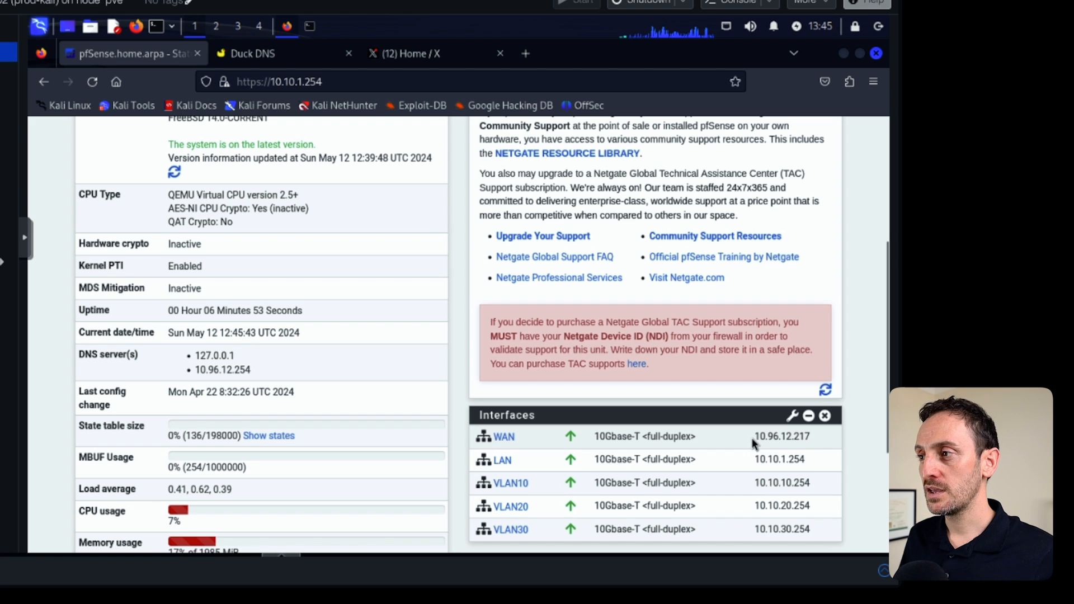
mouse_move(775, 453)
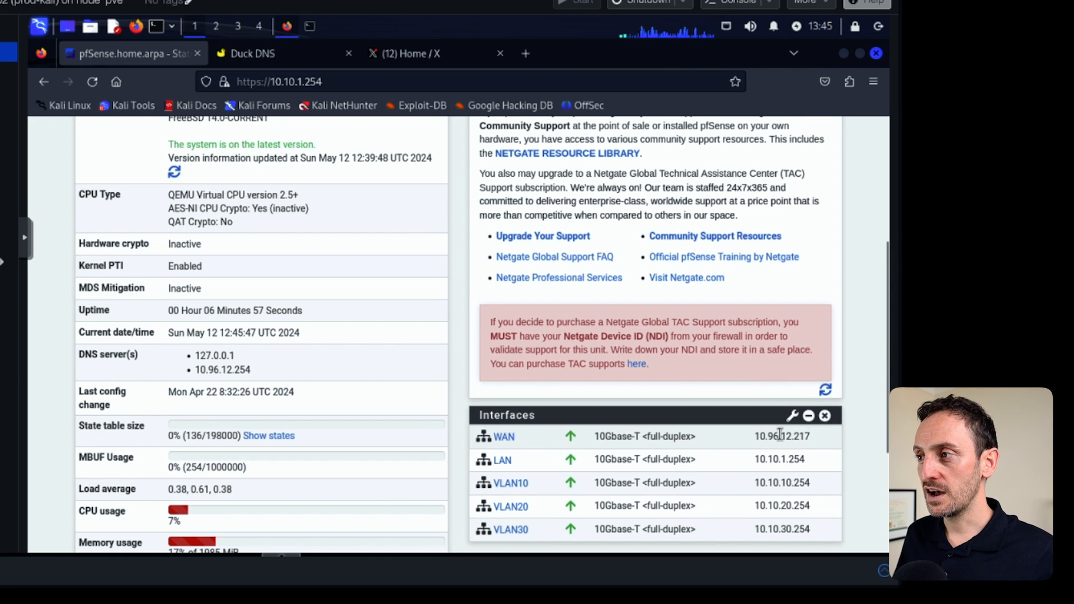
drag(807, 435, 812, 439)
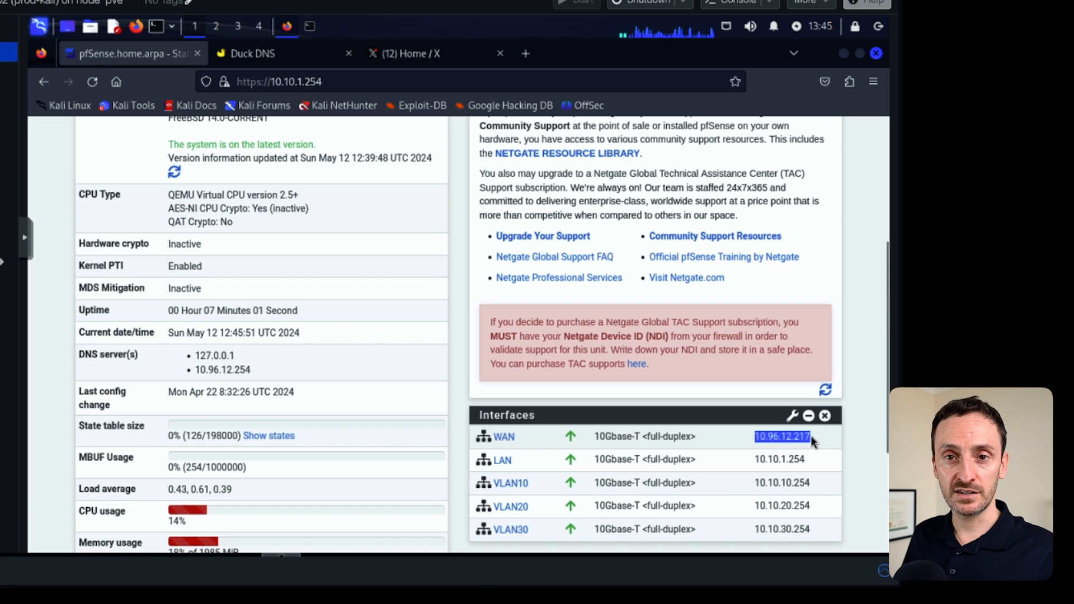
click(793, 435)
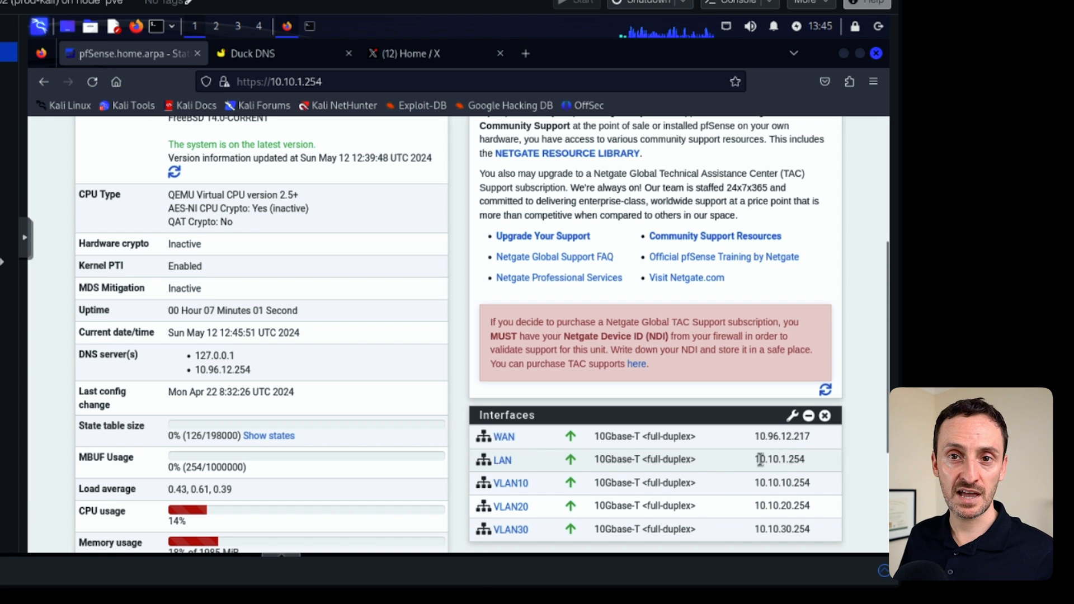
drag(755, 437, 810, 436)
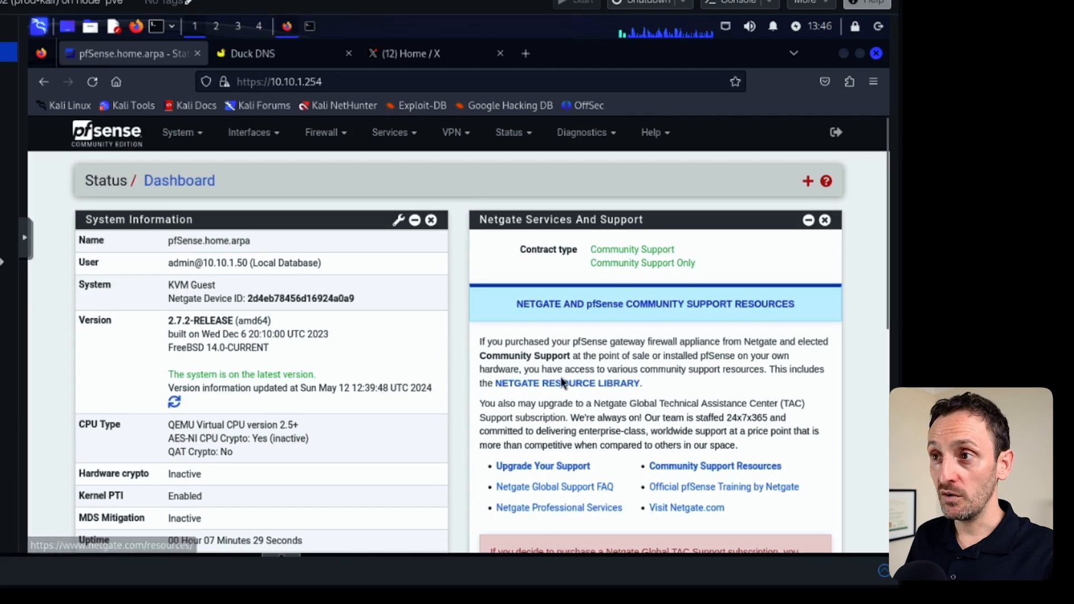
Examine the pfSense WAN interface's general and DHCP client configuration settings.
click(262, 134)
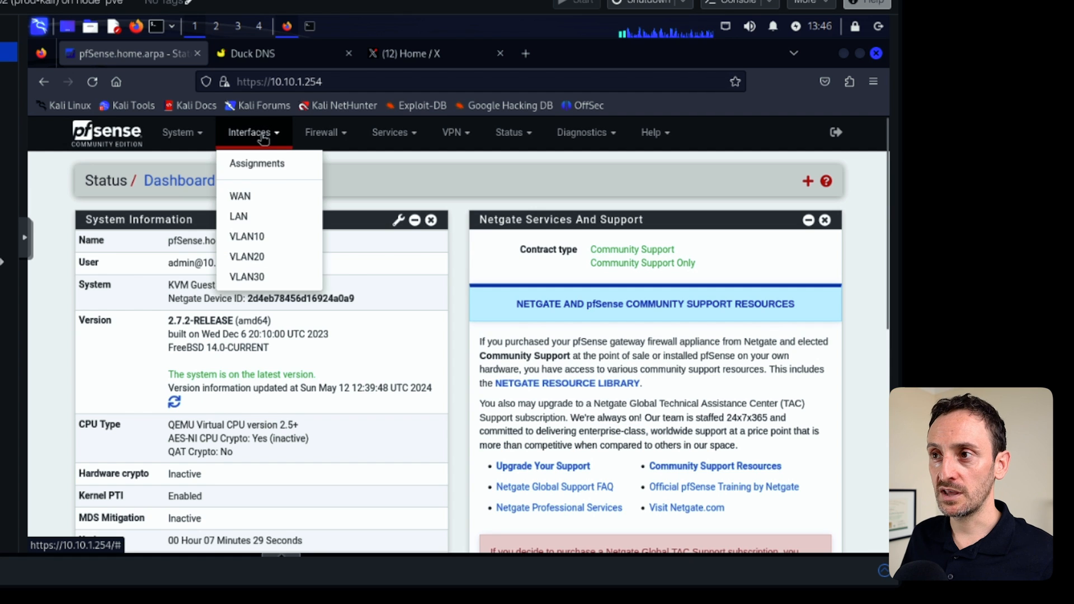
click(241, 197)
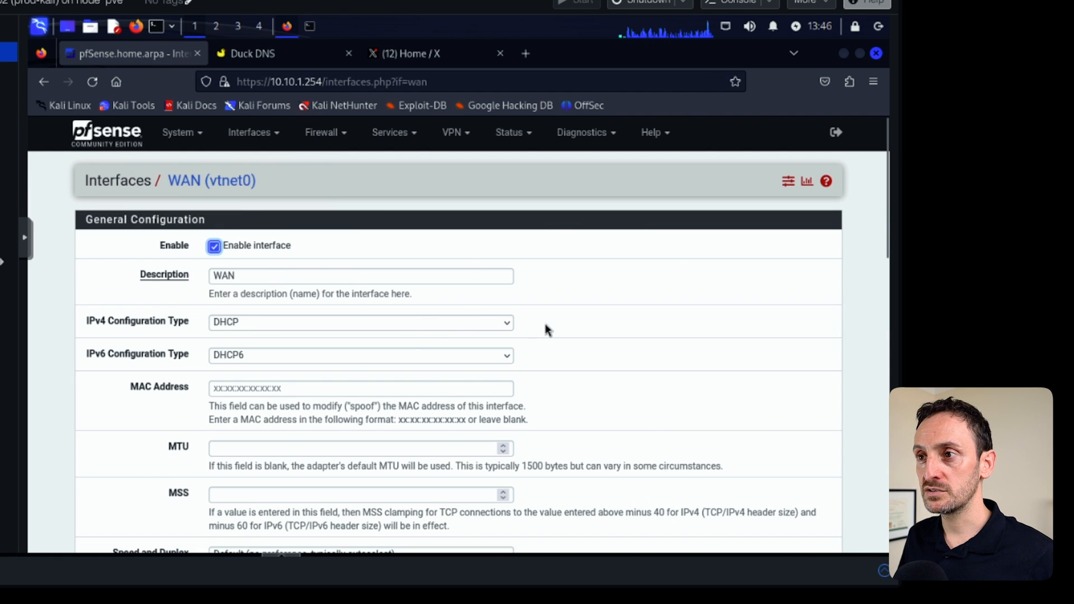
scroll(407, 285, down, 3)
click(244, 246)
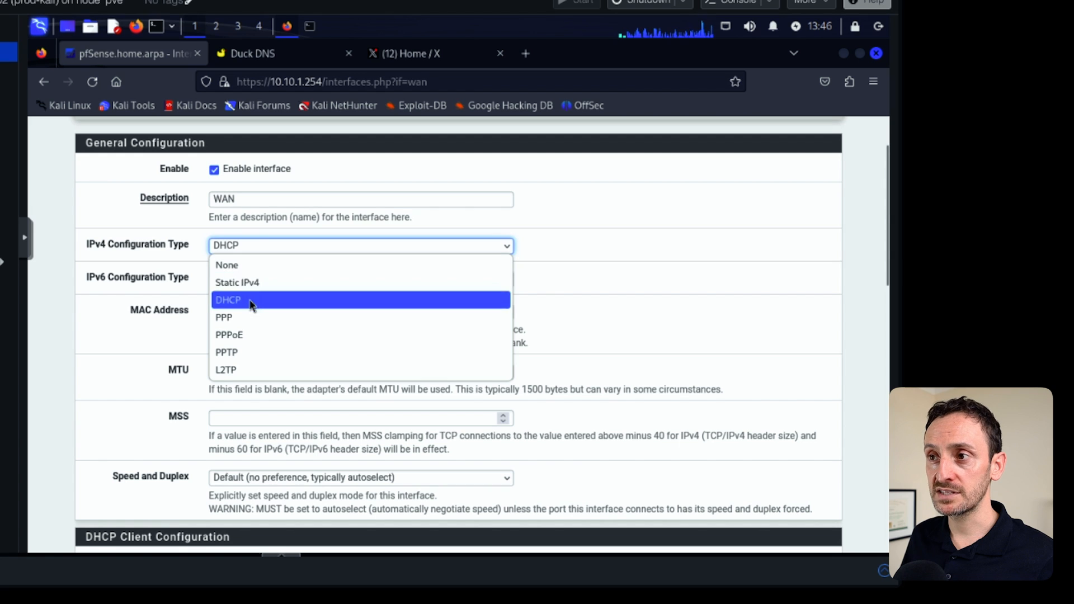
click(574, 316)
scroll(607, 336, down, 10)
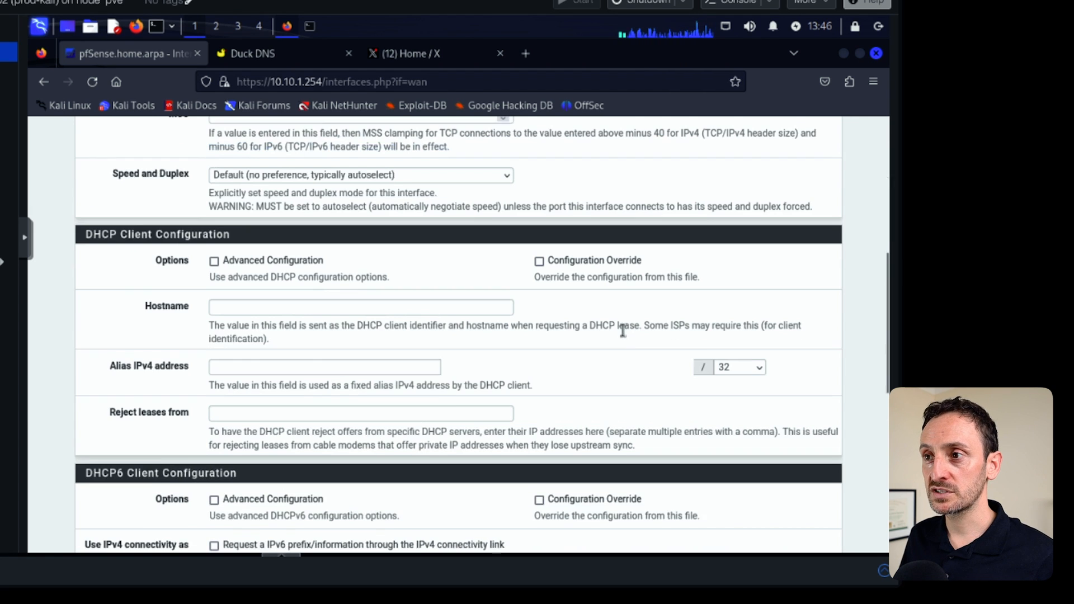
scroll(609, 440, down, 3)
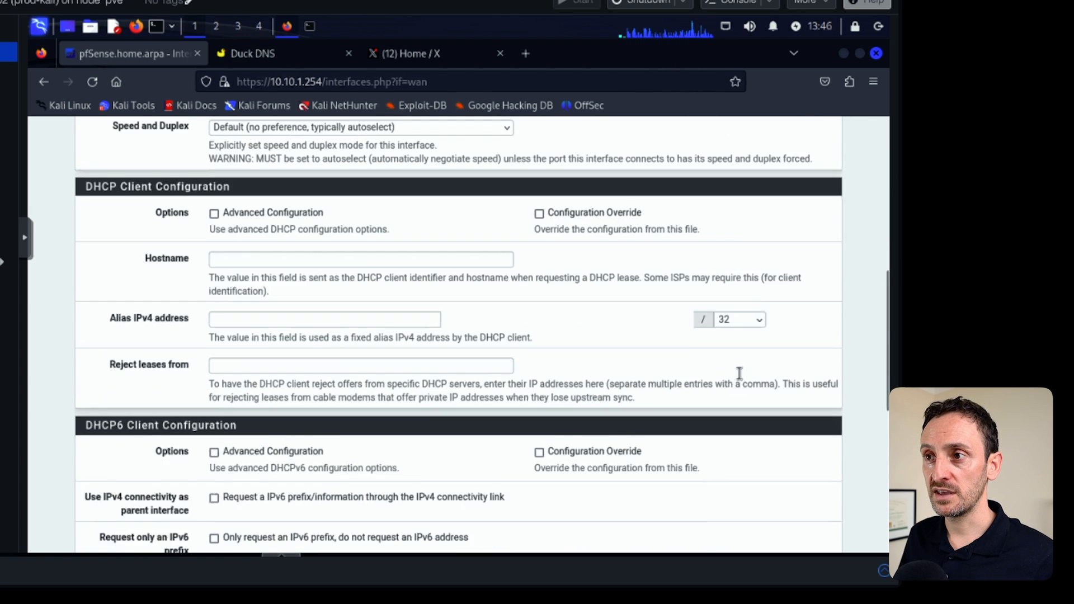
scroll(346, 283, up, 15)
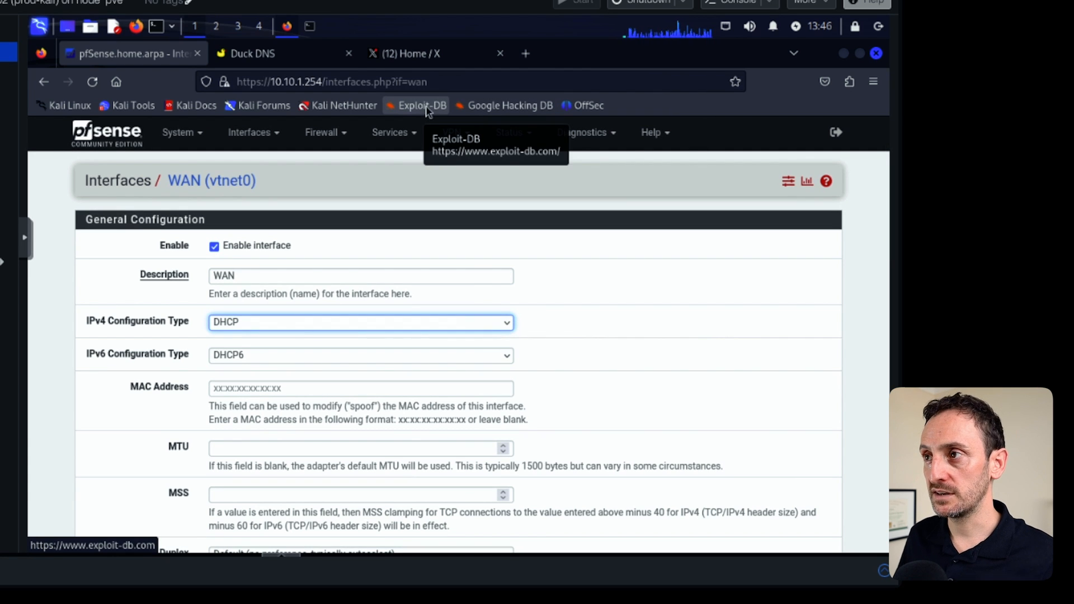
click(126, 139)
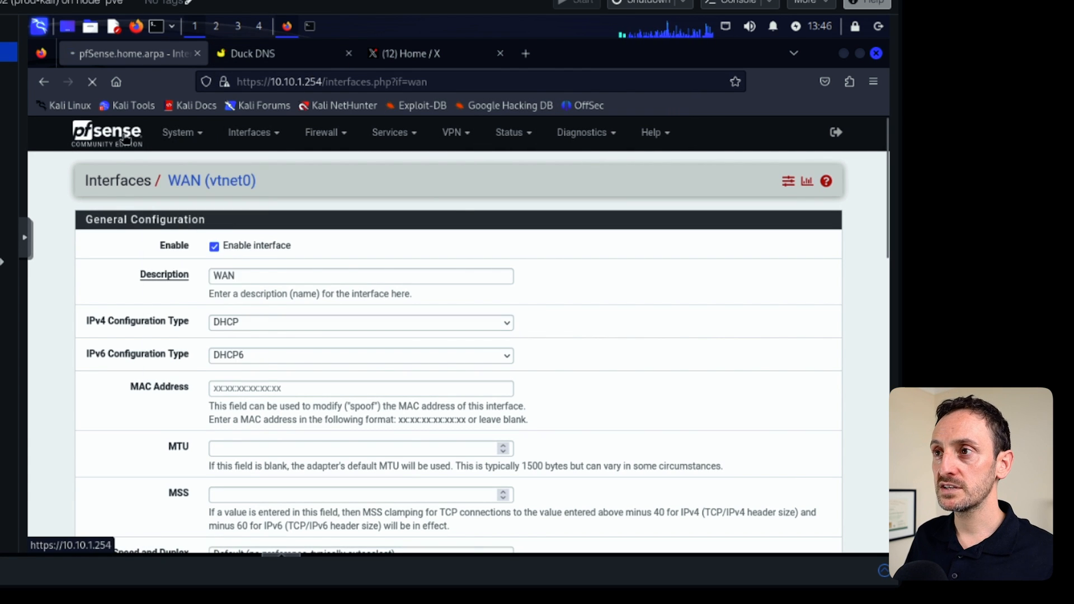
scroll(750, 439, down, 6)
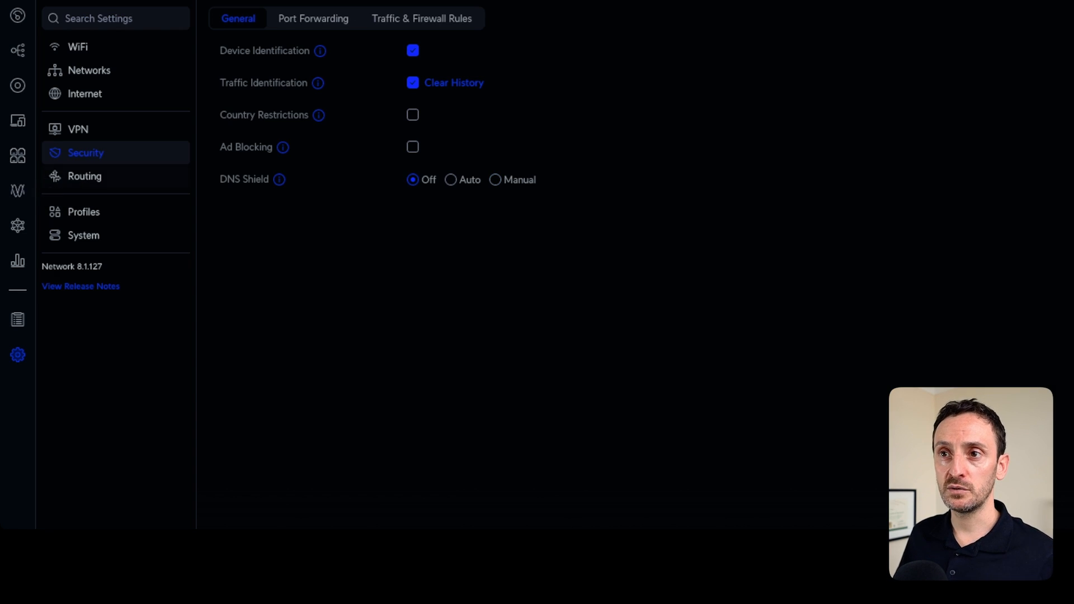
Start a new port-forwarding rule named udp-500-pfsense for incoming port 500.
click(314, 18)
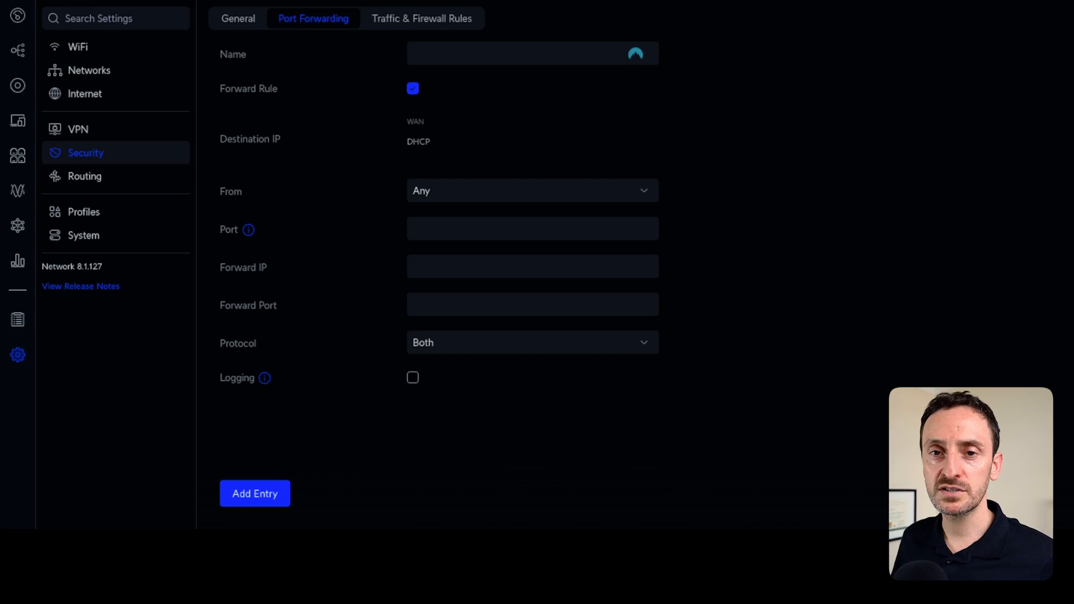
click(518, 54)
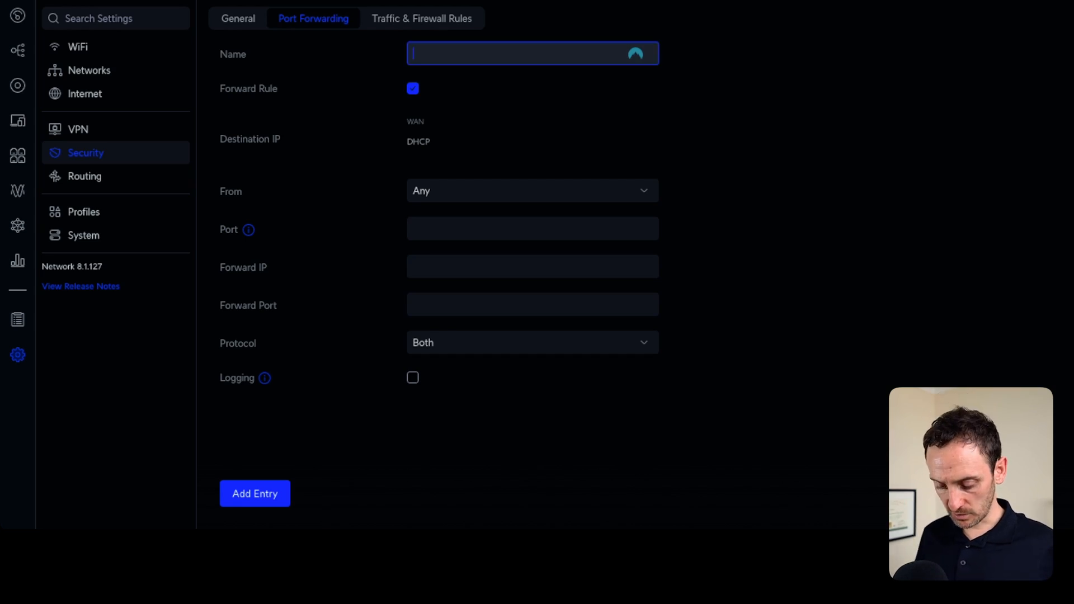
text(udp)
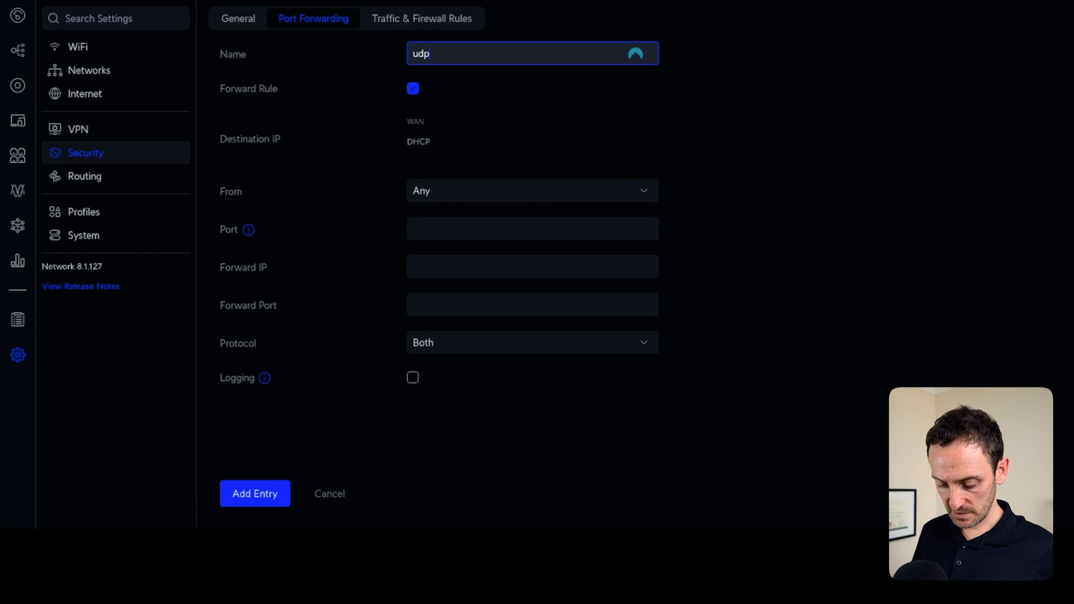
text(-500-pf)
text(sense)
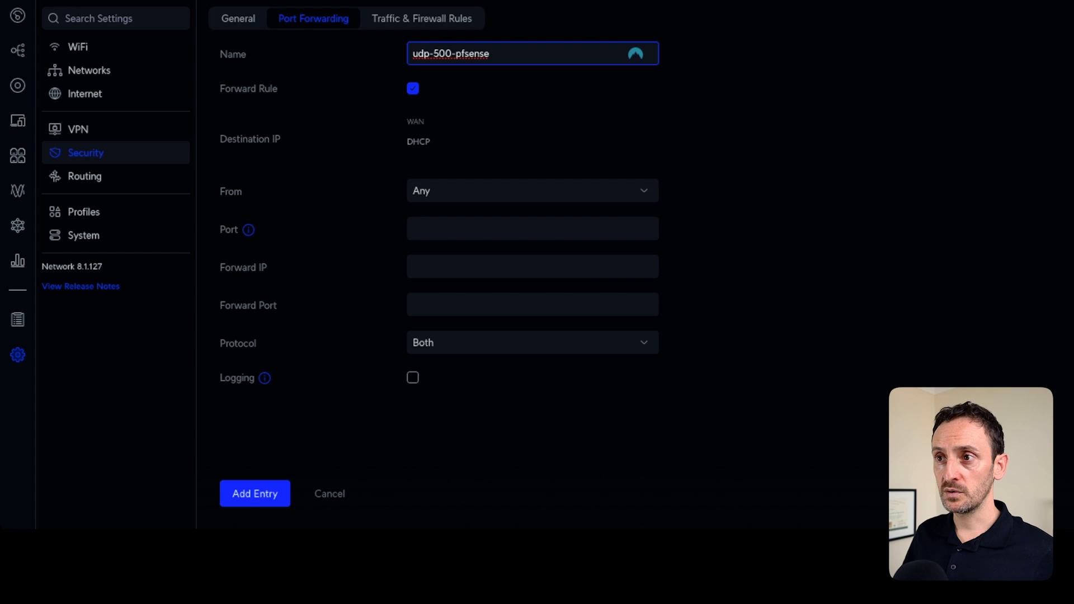
click(533, 229)
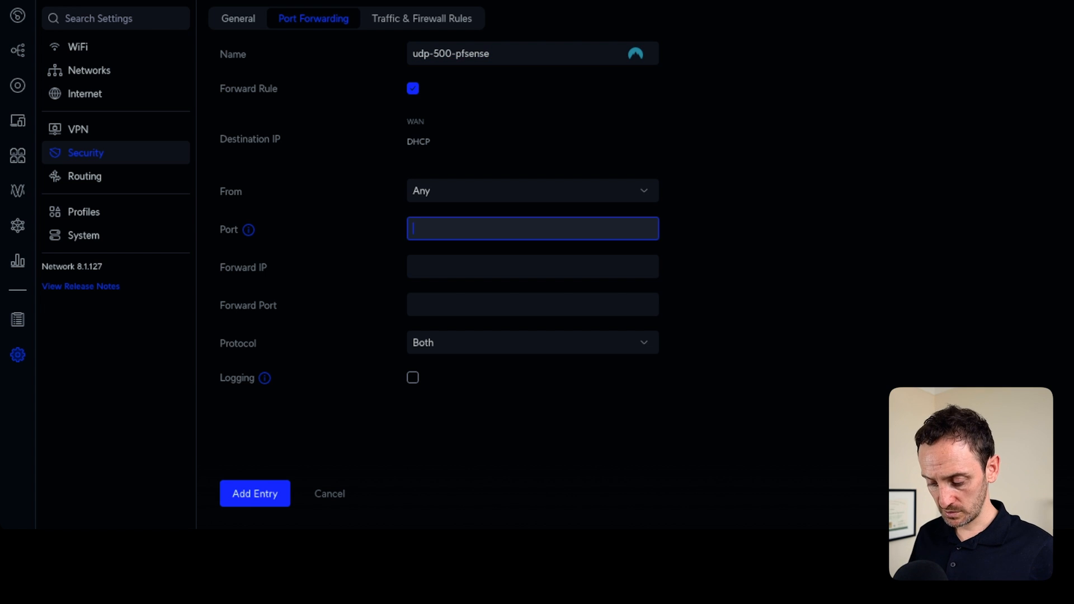
text(500)
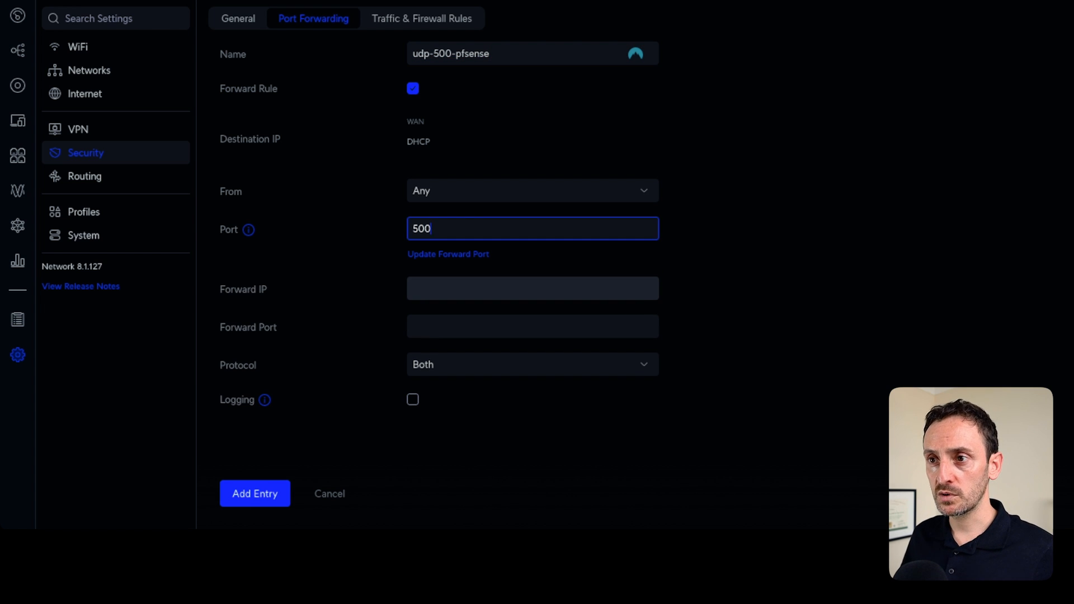
Forward the rule to 10.96.12.217 on port 500 using UDP, and add the entry.
click(532, 289)
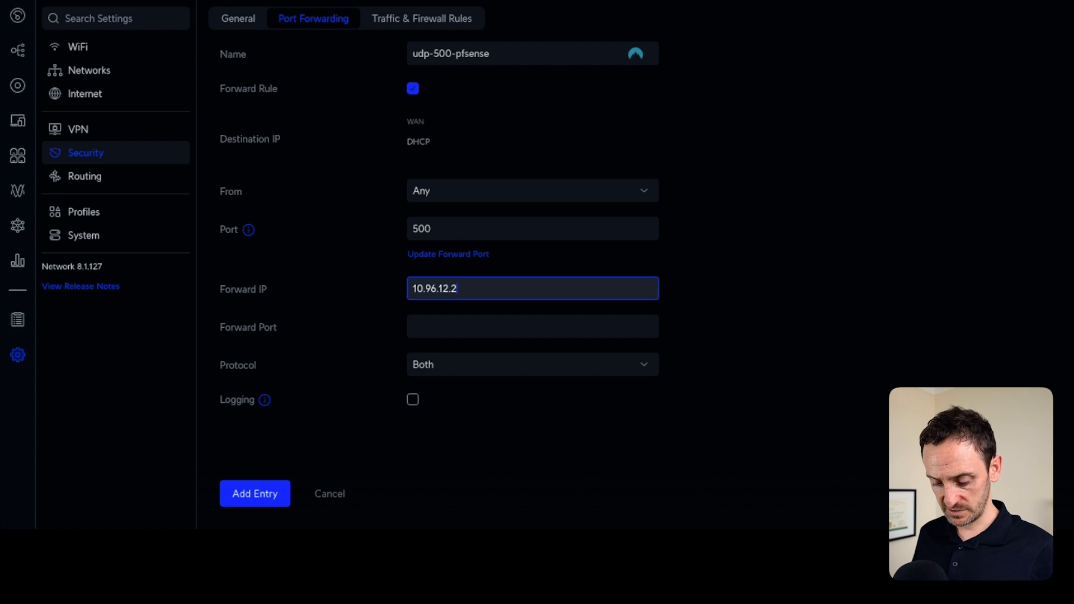
click(533, 326)
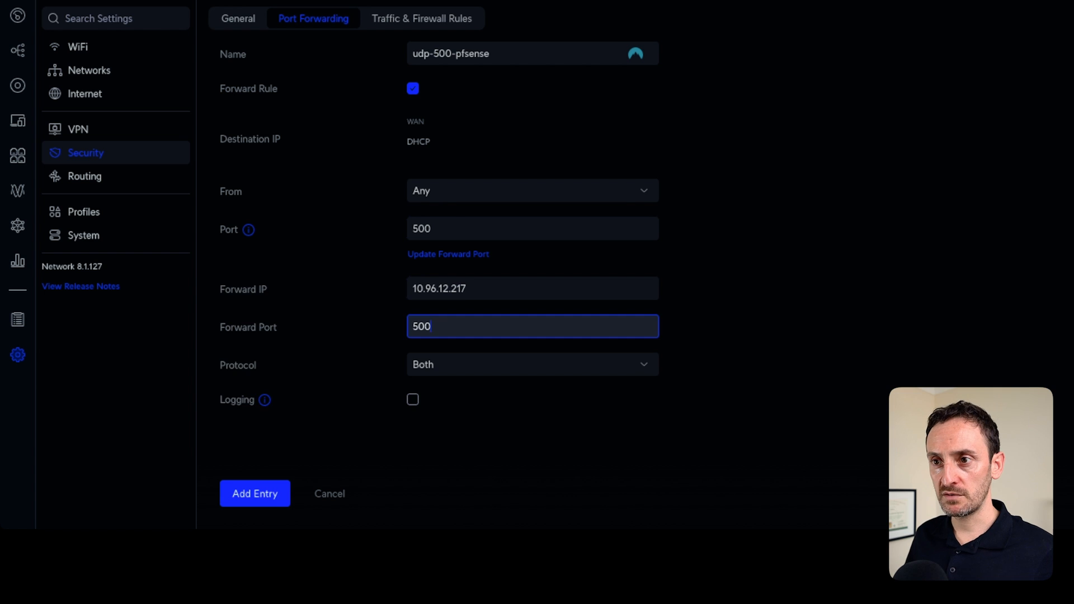
click(533, 342)
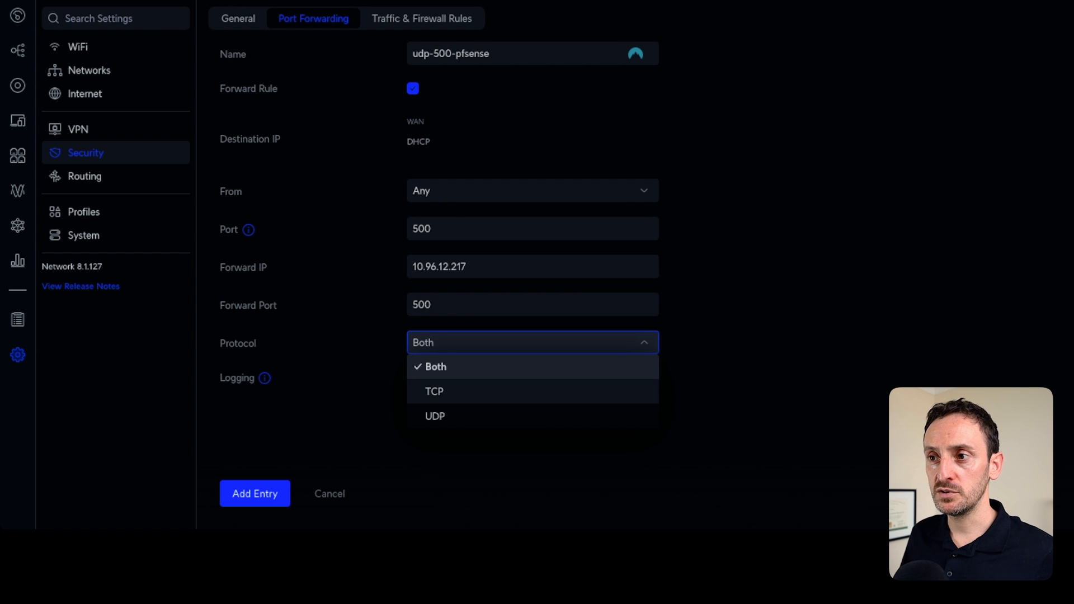
click(533, 416)
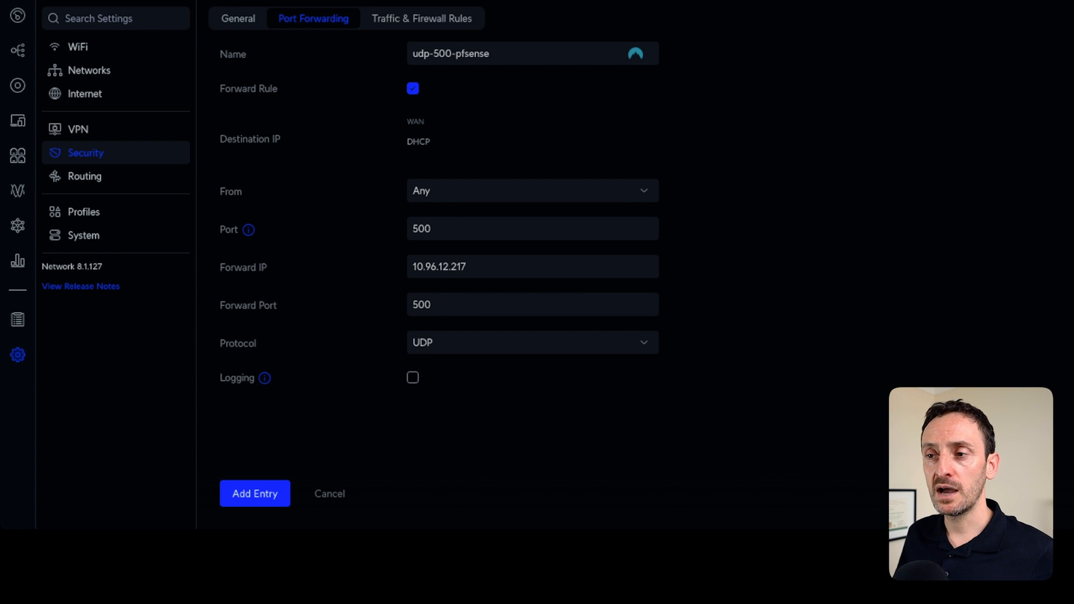
click(255, 494)
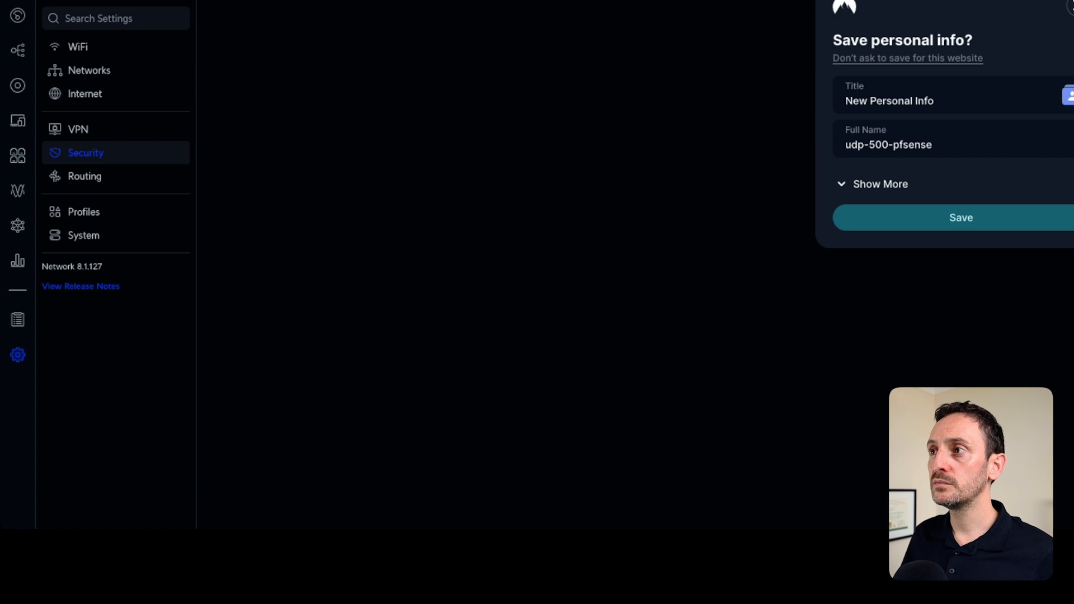
Start a second port-forwarding rule named udp-4500-pfsense for incoming port 4500.
click(249, 117)
text(udp-4500-pfsense)
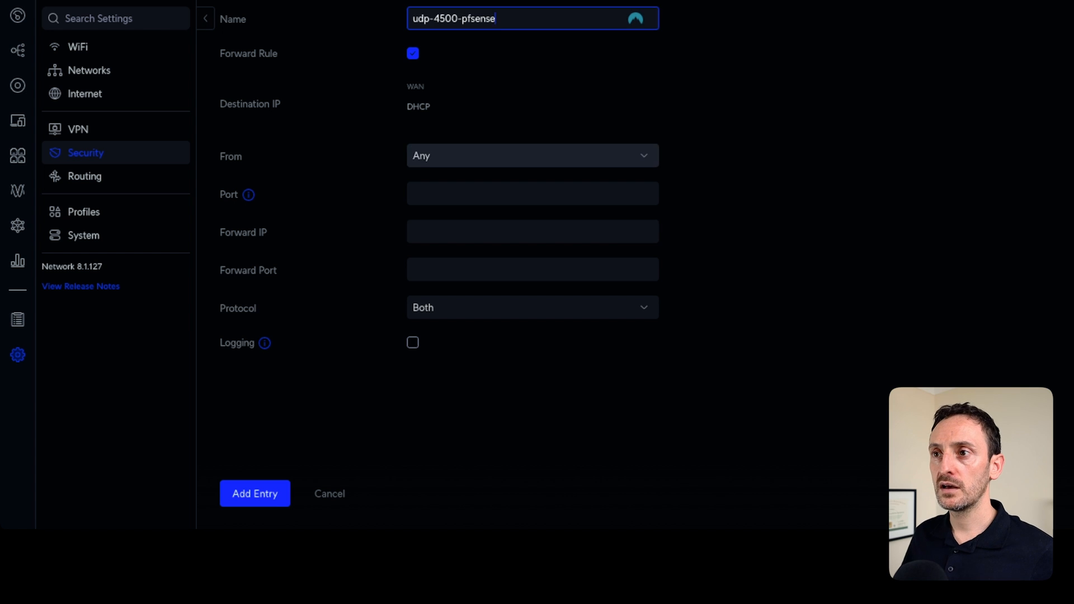
click(533, 193)
text(4500)
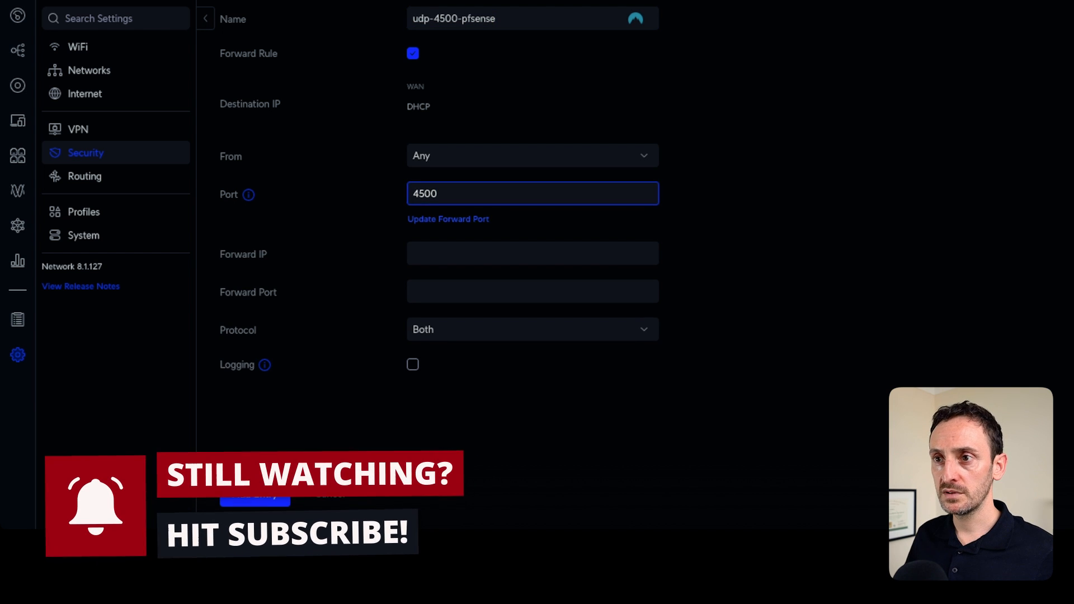
Forward this rule to 10.96.12.217 on port 4500 with the protocol set to UDP.
click(533, 253)
text(10.96.12.217)
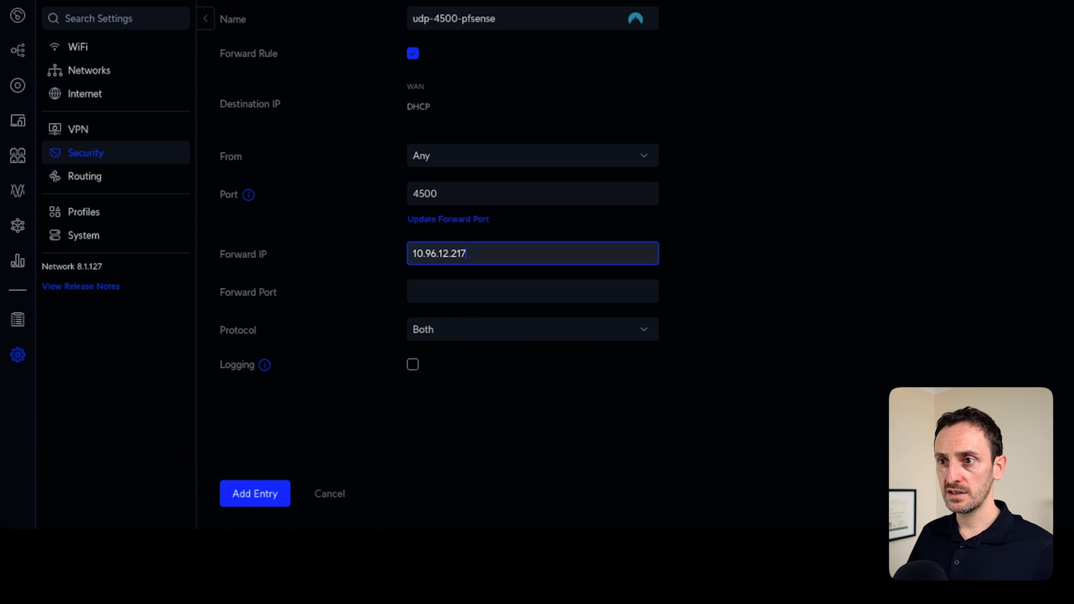
click(533, 292)
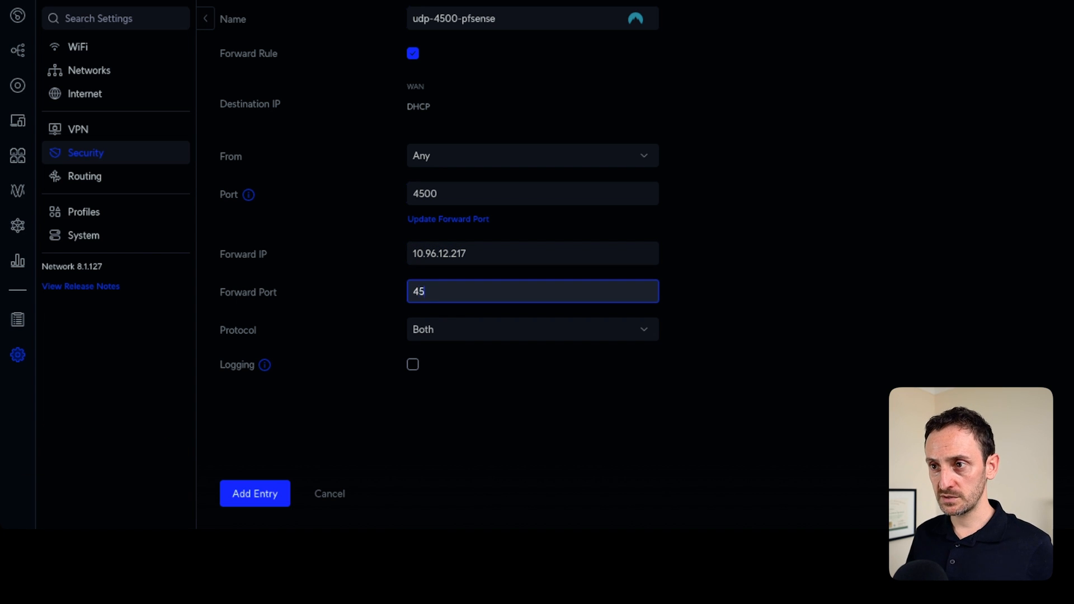
click(533, 307)
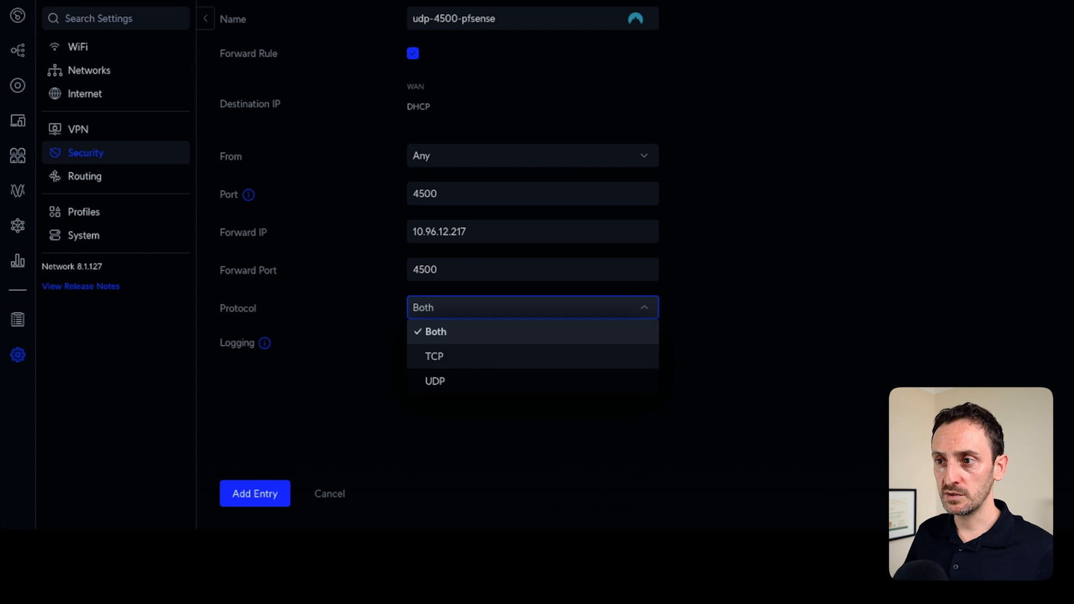
click(533, 381)
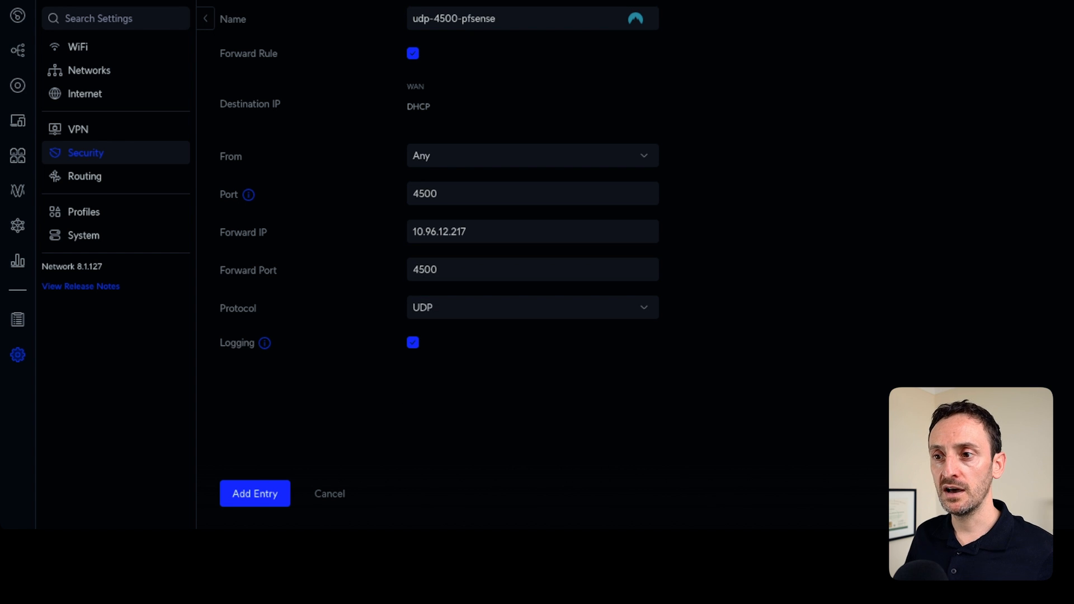
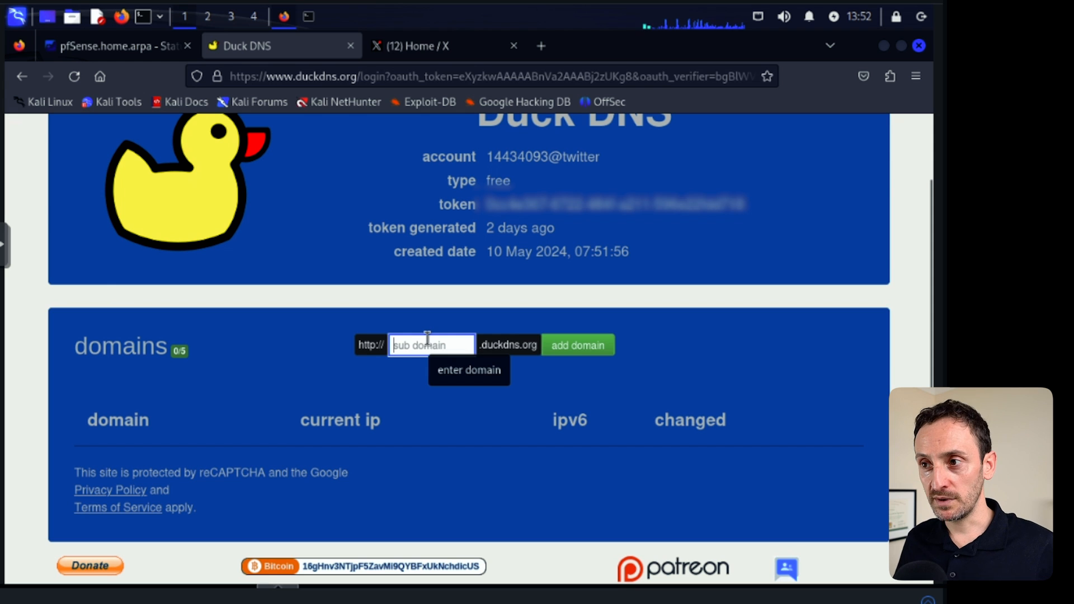
Add the pasted subdomain as a new Duck DNS domain and open the install instructions in a new tab.
key(ctrl+v)
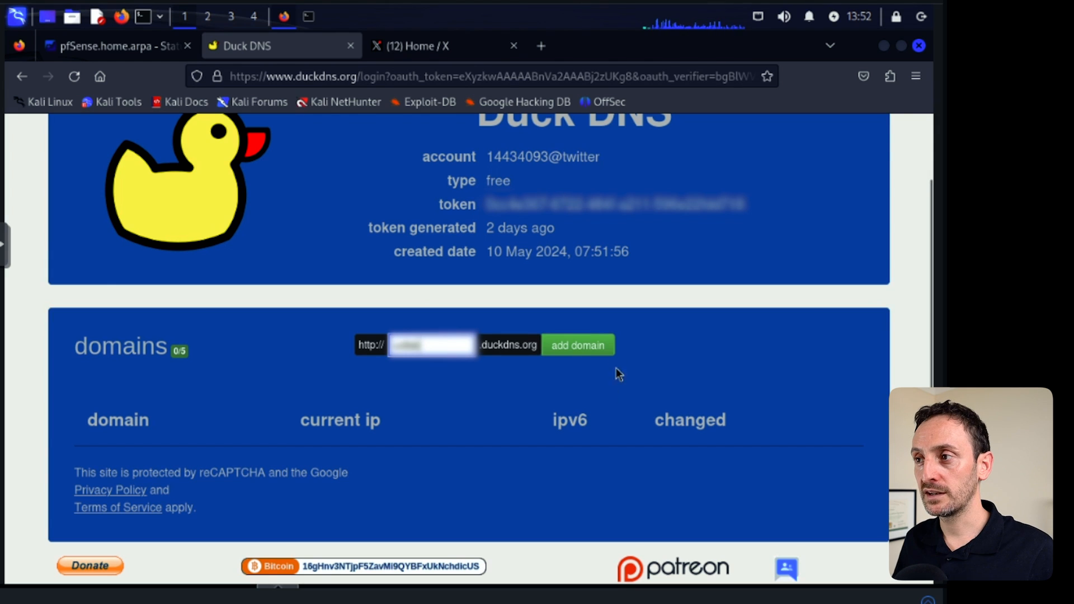
click(578, 346)
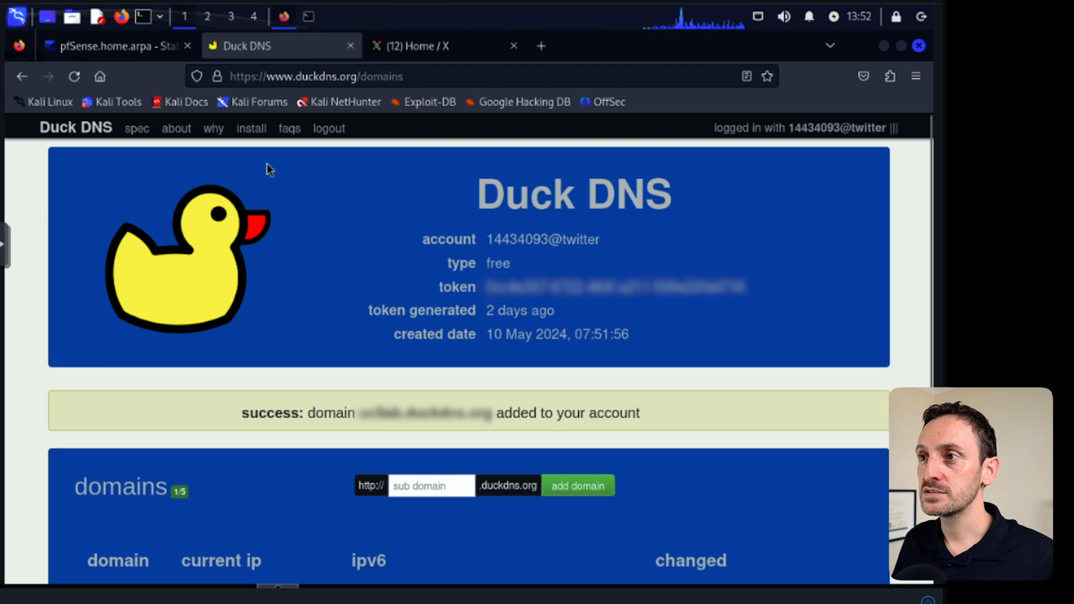
right_click(252, 130)
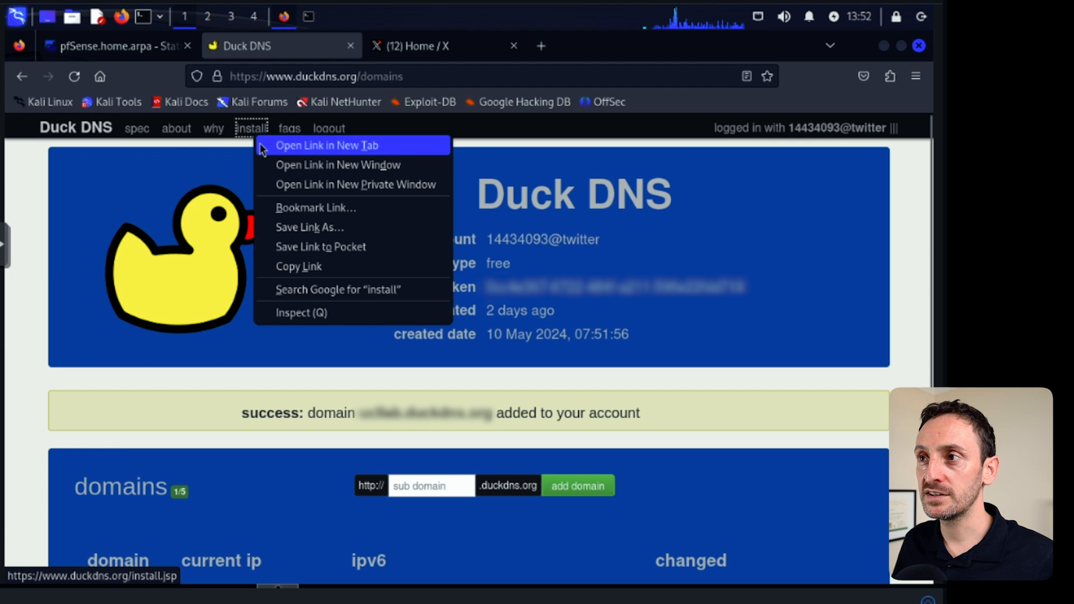
click(318, 146)
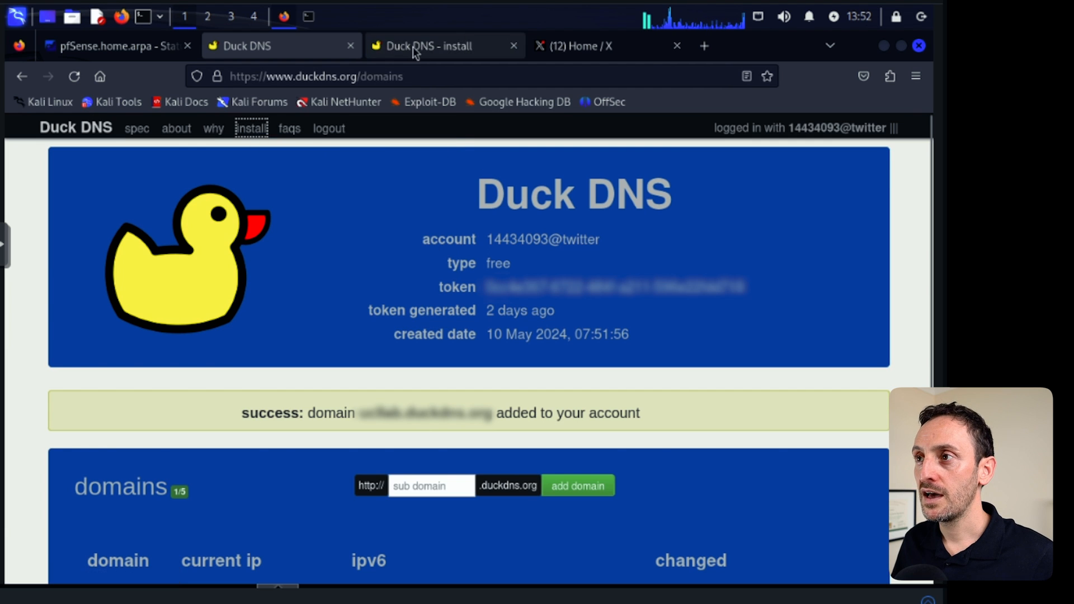
click(414, 46)
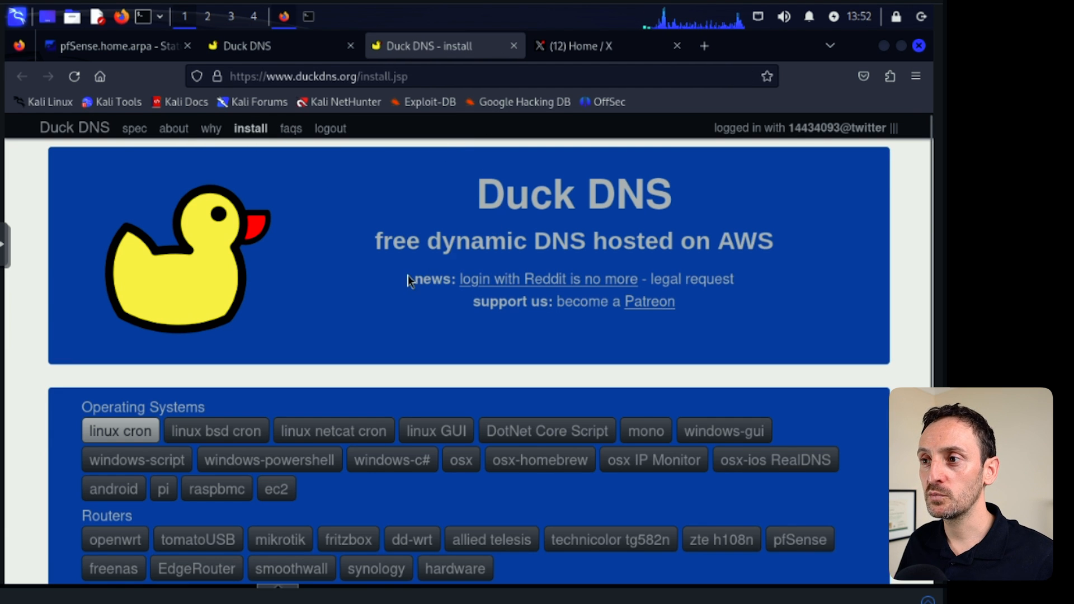
Show the pfSense install instructions and select the Update URL to copy.
scroll(409, 281, down, 3)
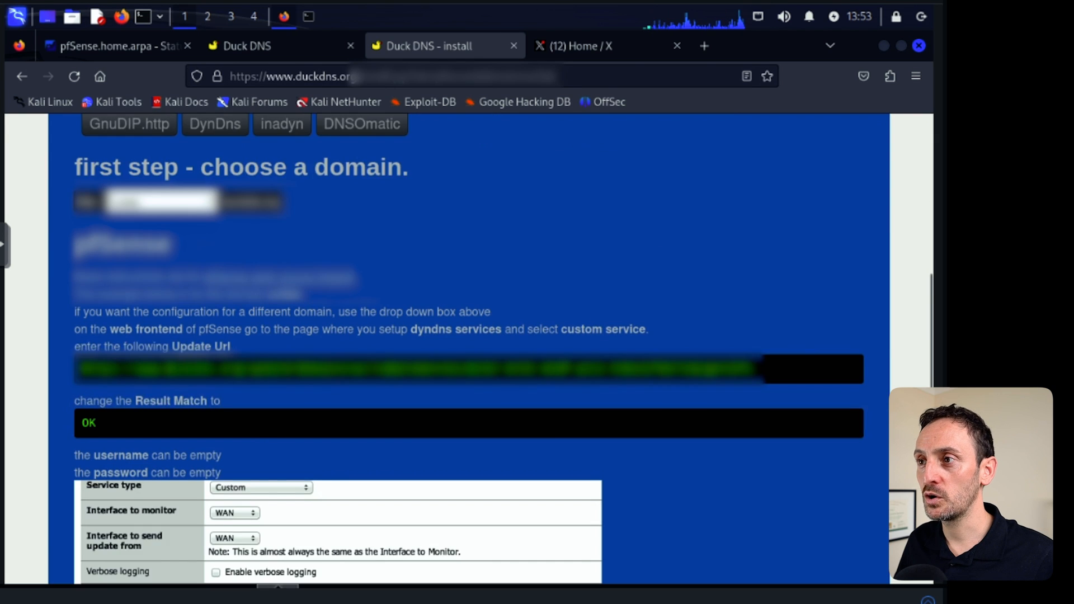
scroll(314, 379, down, 2)
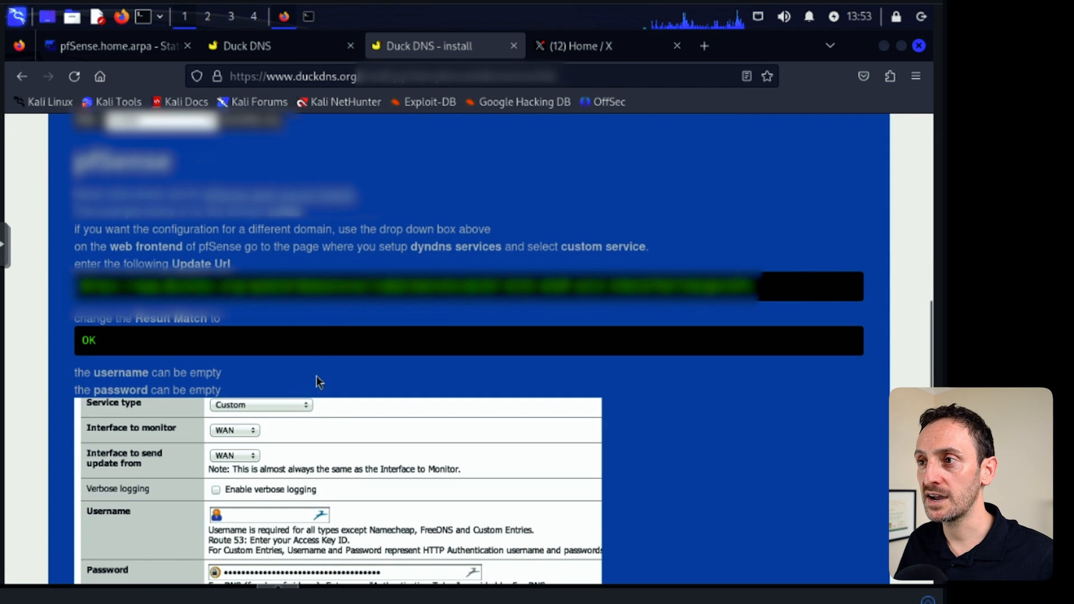
drag(81, 285, 763, 283)
scroll(552, 408, up, 4)
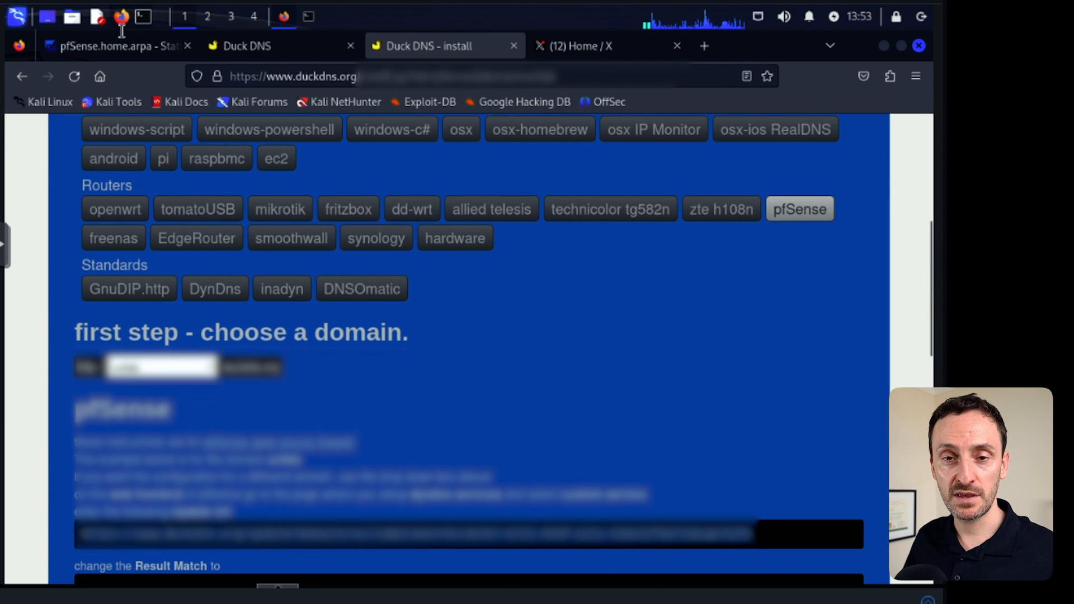
Open Dynamic DNS in the pfSense services and start adding a new client.
click(93, 47)
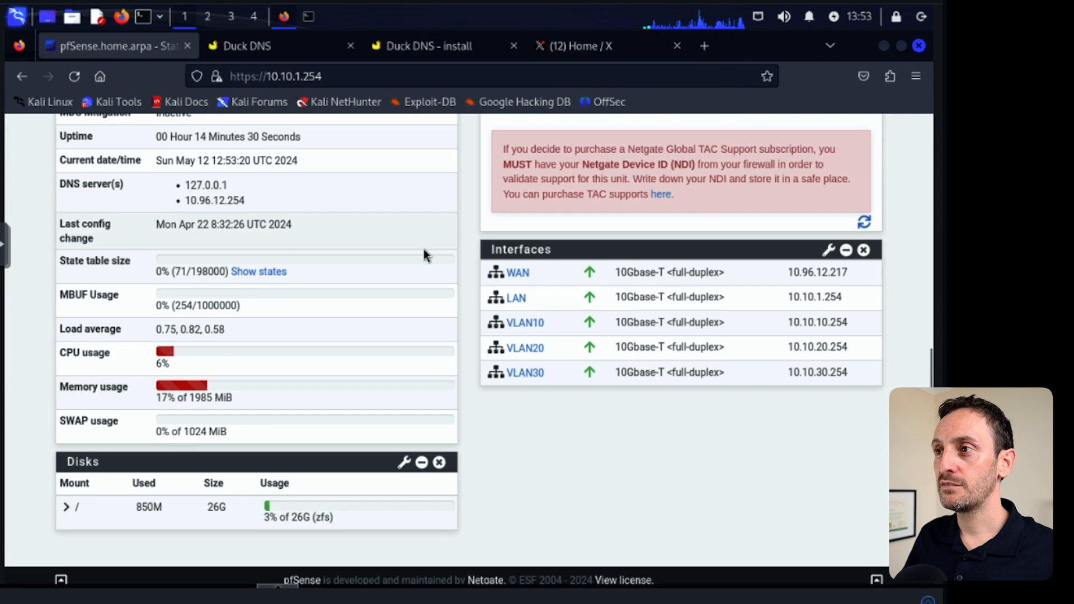
scroll(429, 246, up, 7)
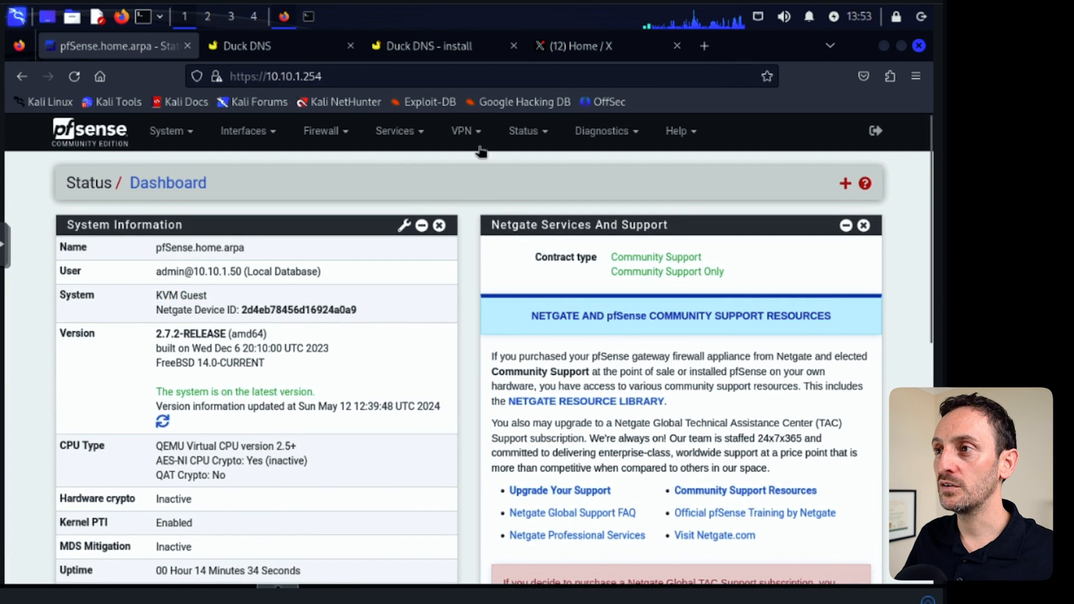
click(420, 135)
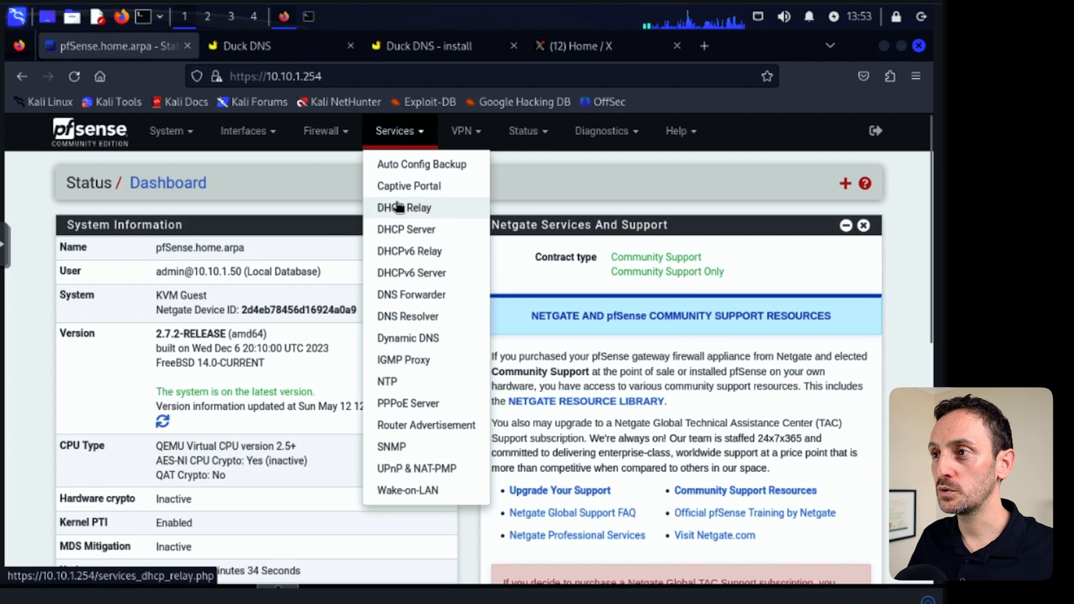
click(410, 340)
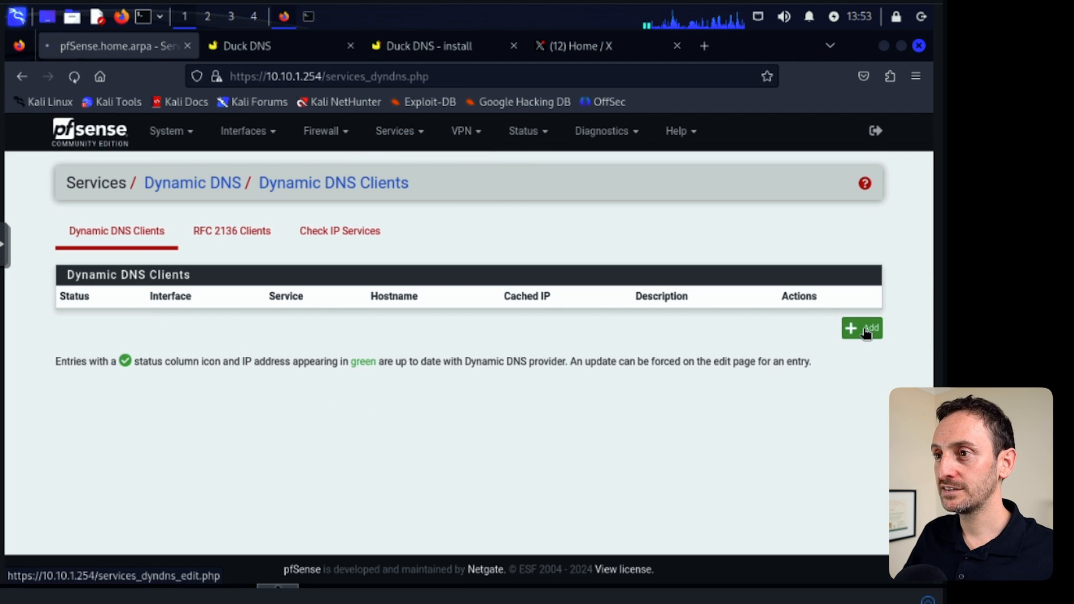
click(872, 330)
Set the dynamic DNS service type to Custom.
click(253, 285)
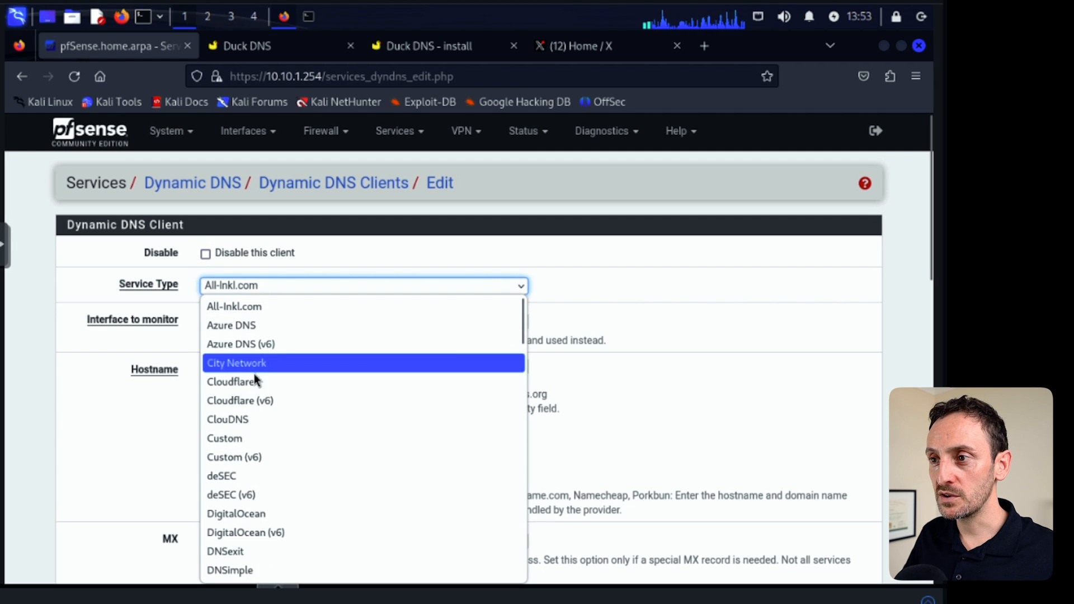
click(233, 442)
scroll(656, 381, down, 10)
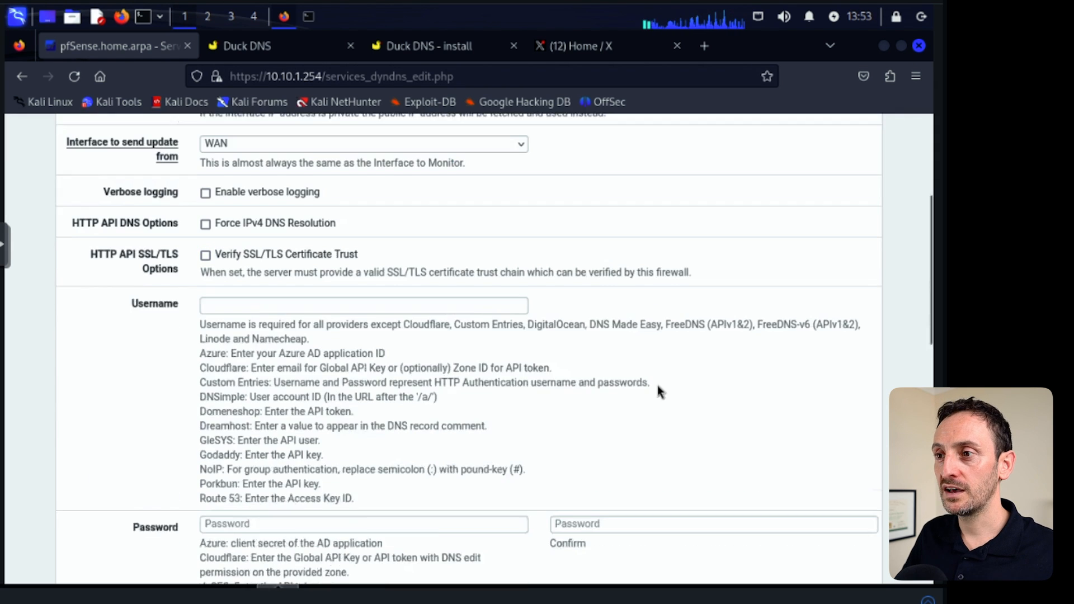
scroll(380, 404, down, 3)
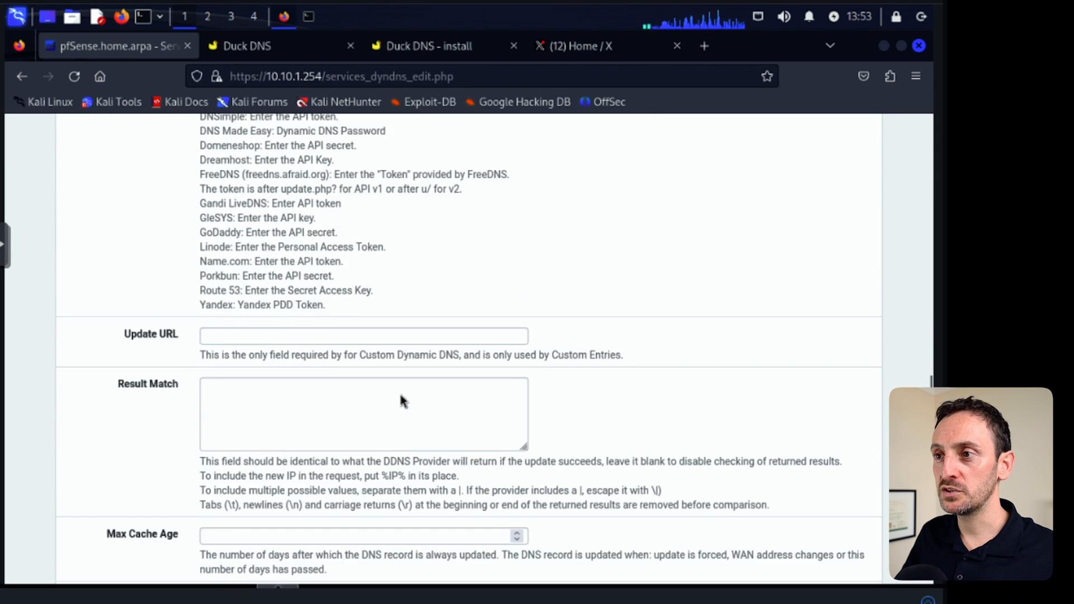
Paste the Duck DNS update URL containing the account token into the Update URL field.
click(208, 334)
right_click(209, 336)
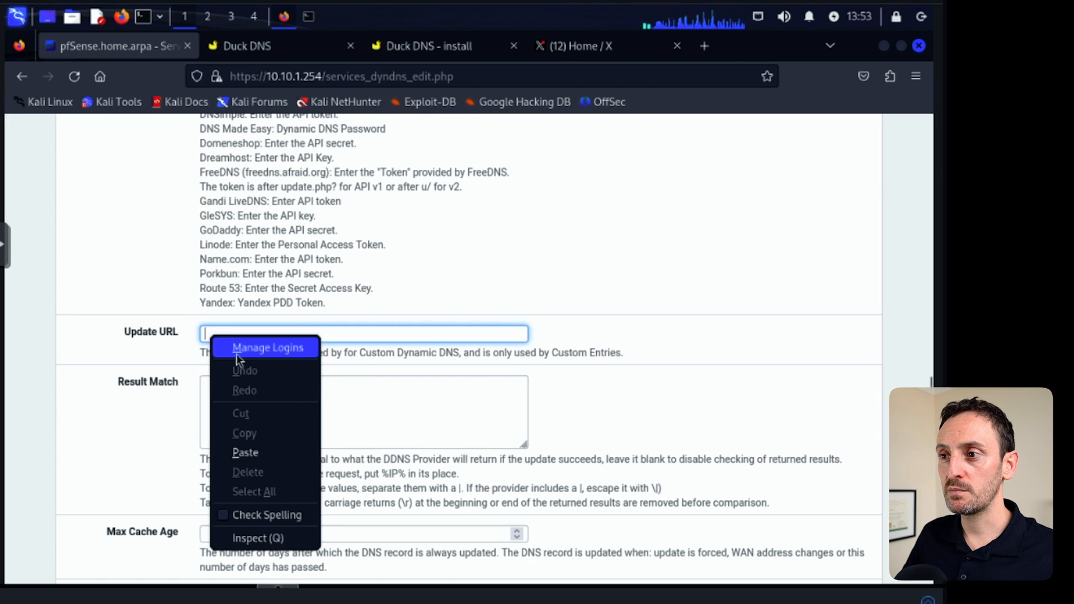
click(246, 453)
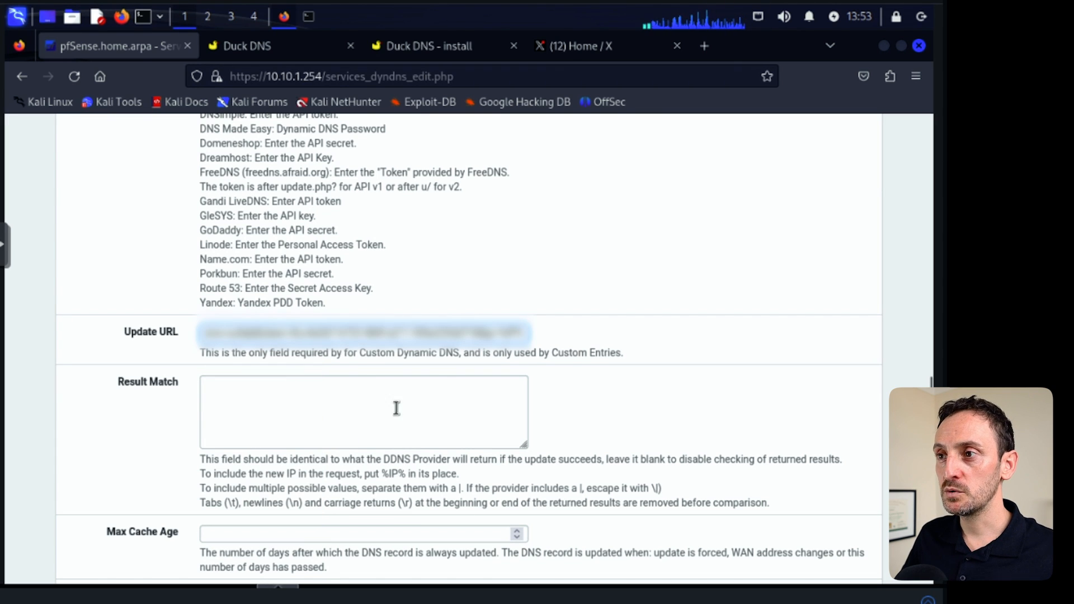
Examine the parts of the pasted update URL, such as the domain and token.
drag(356, 333, 185, 330)
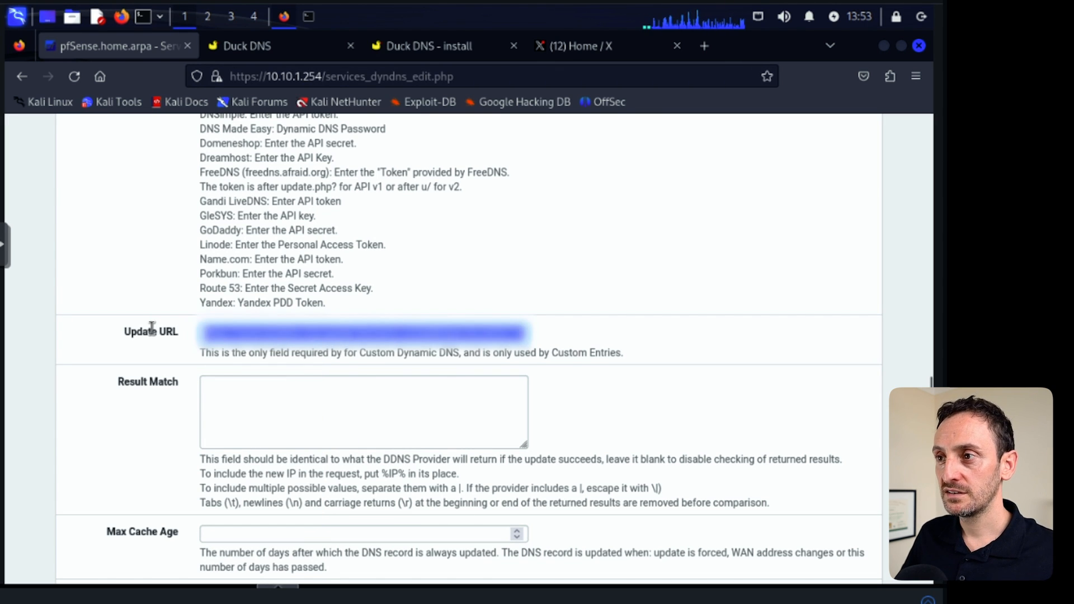
click(399, 334)
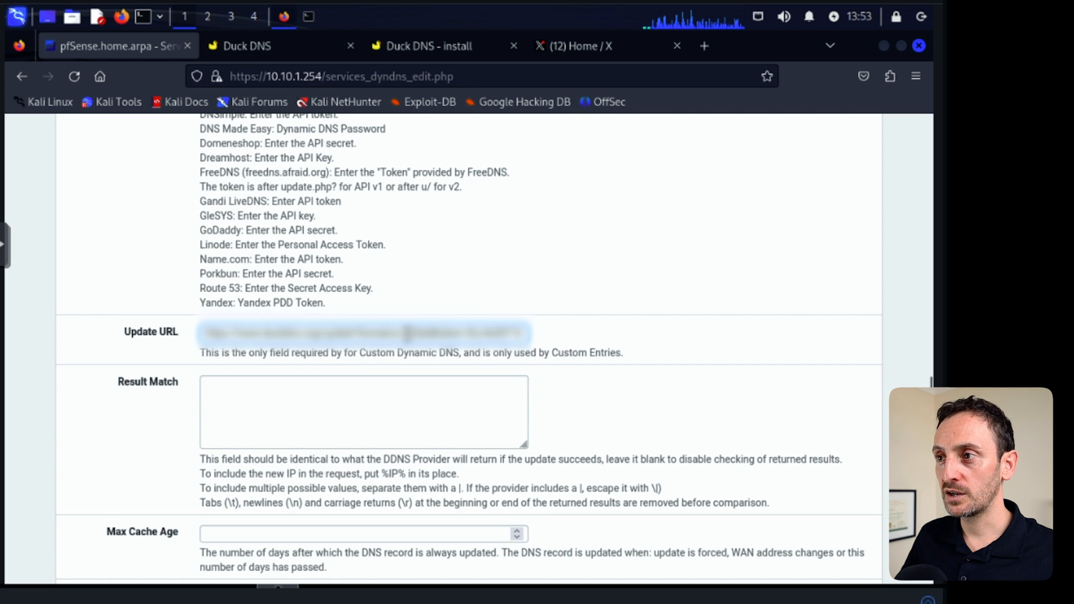
drag(405, 335, 431, 334)
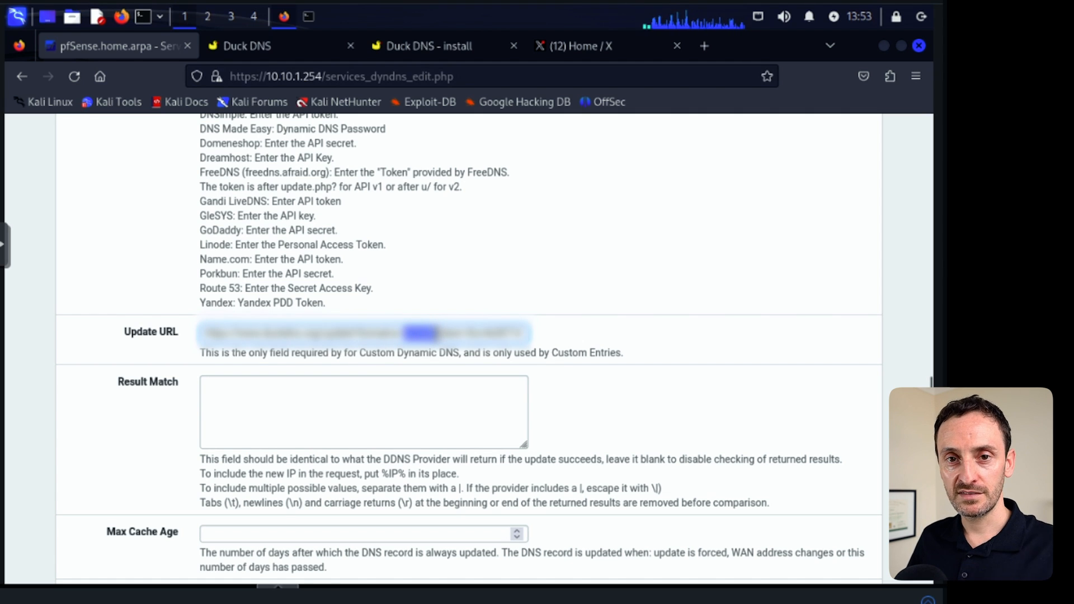
click(463, 335)
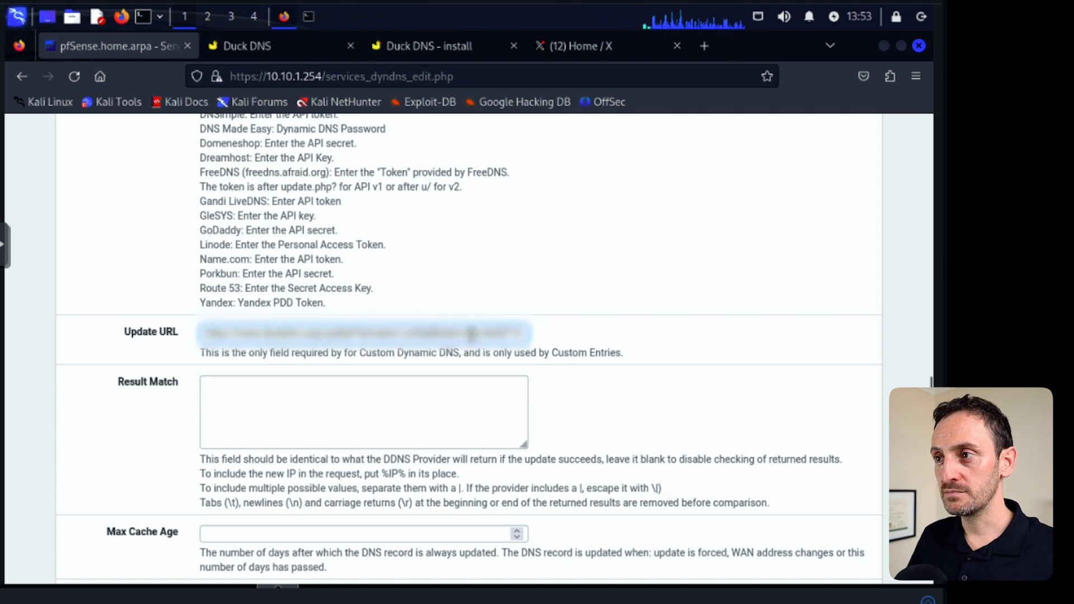
drag(470, 334, 602, 327)
click(487, 334)
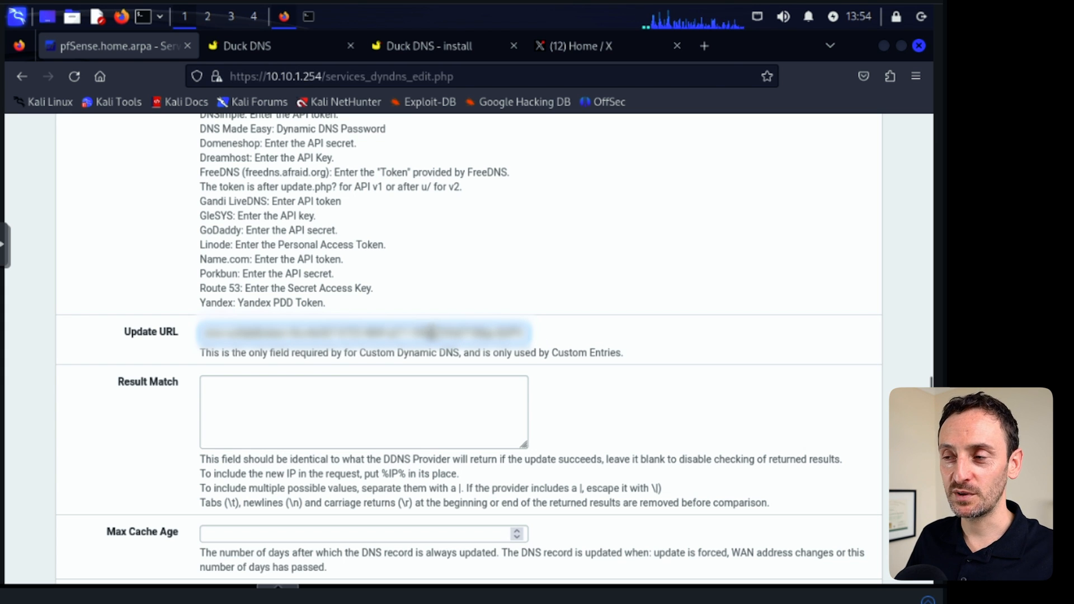
drag(474, 334, 307, 334)
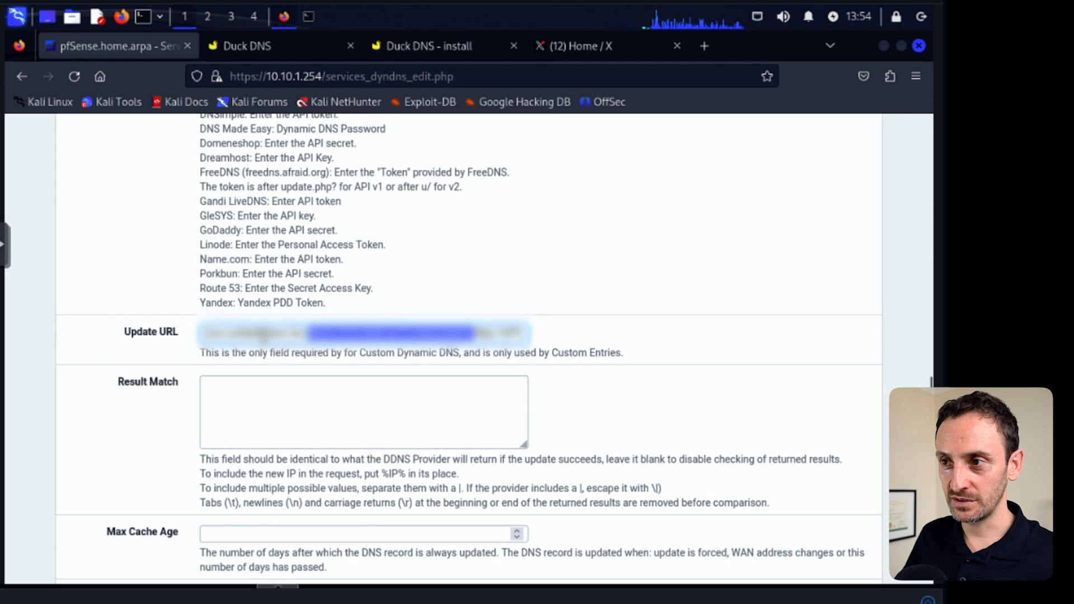
drag(229, 334, 245, 334)
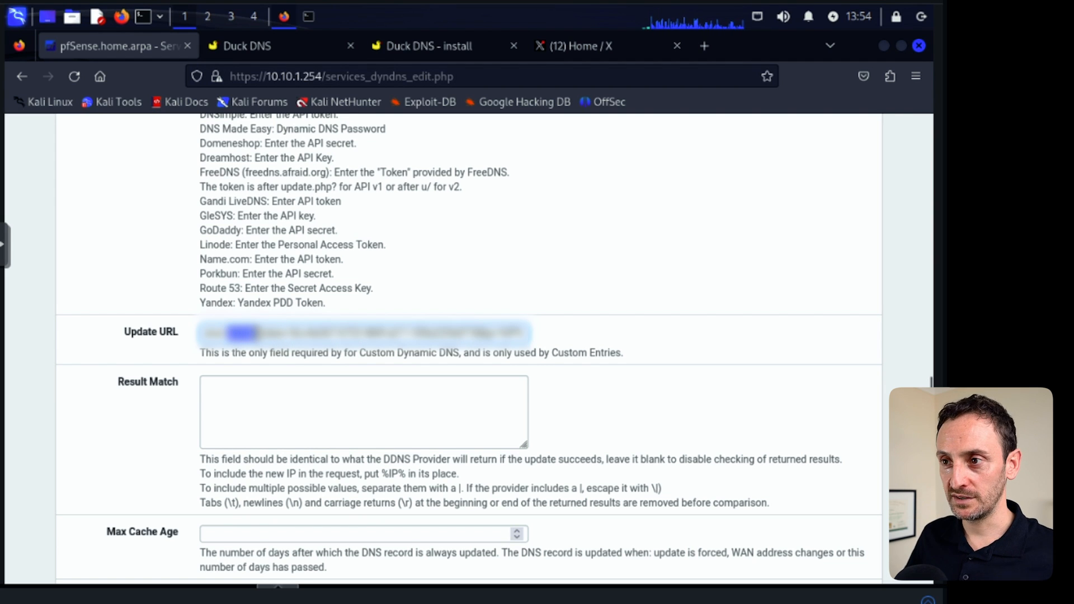
Set the Result Match to OK.
click(219, 396)
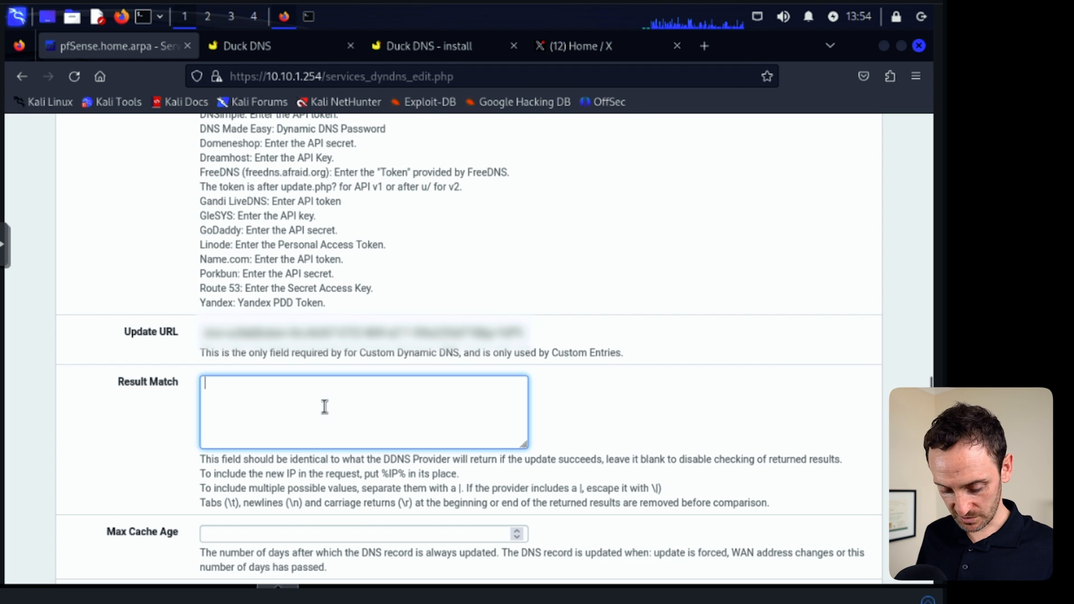
text(OK)
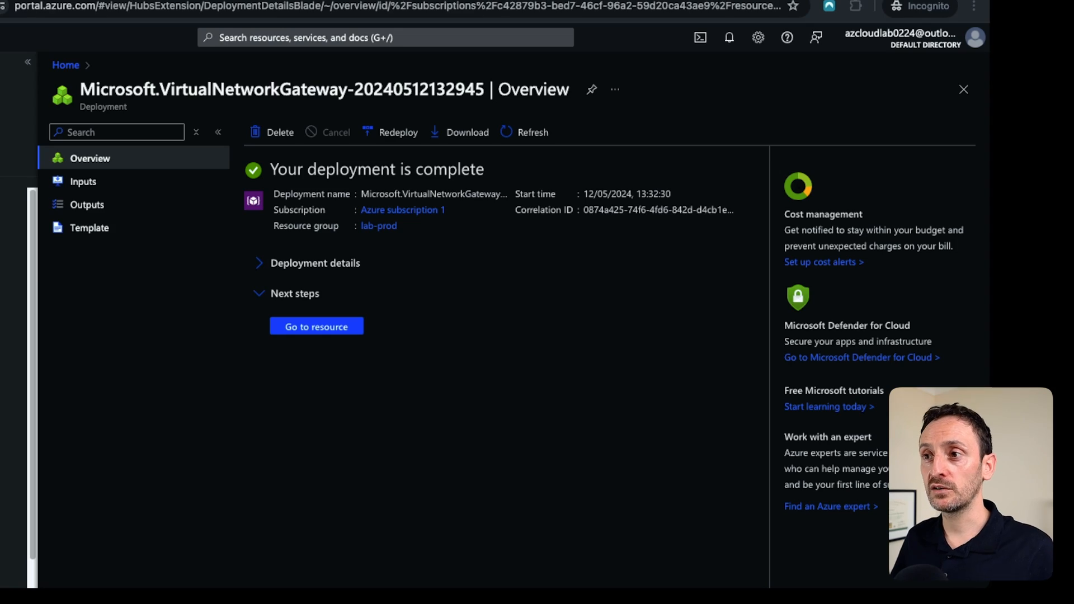
Go to the deployed vnet-gateway-lab resource and view its connections.
click(317, 327)
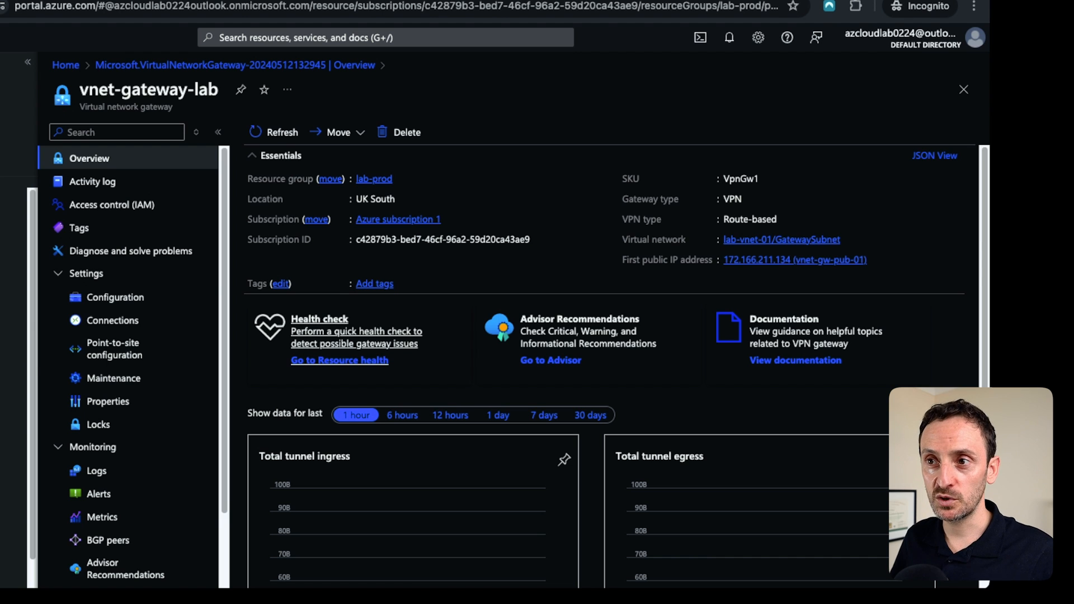
click(113, 321)
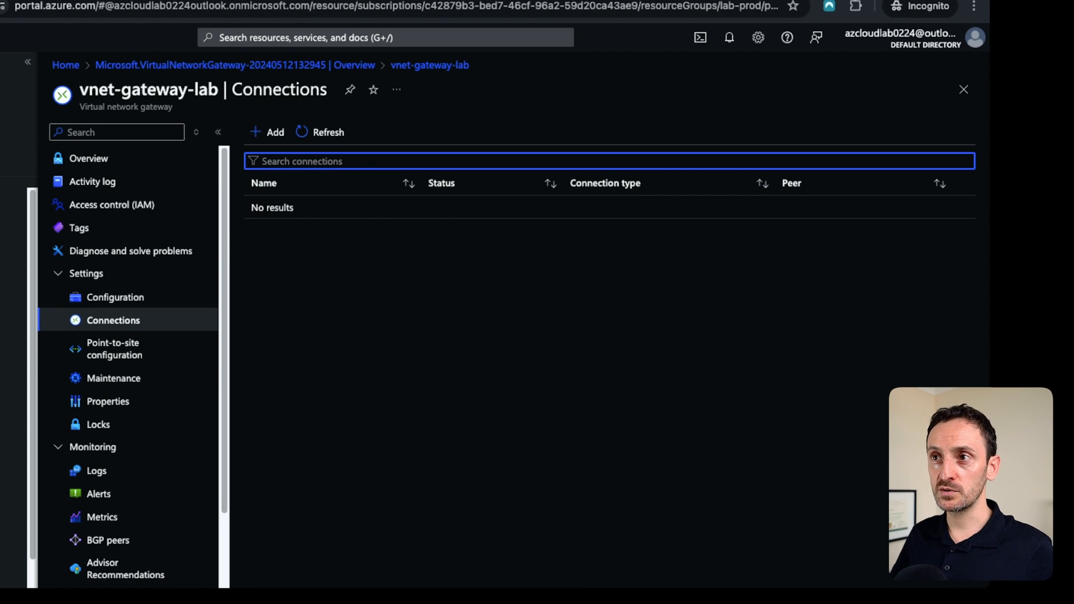
Search the portal for local network gateways and open that service.
key(g)
key(slash)
text(loc)
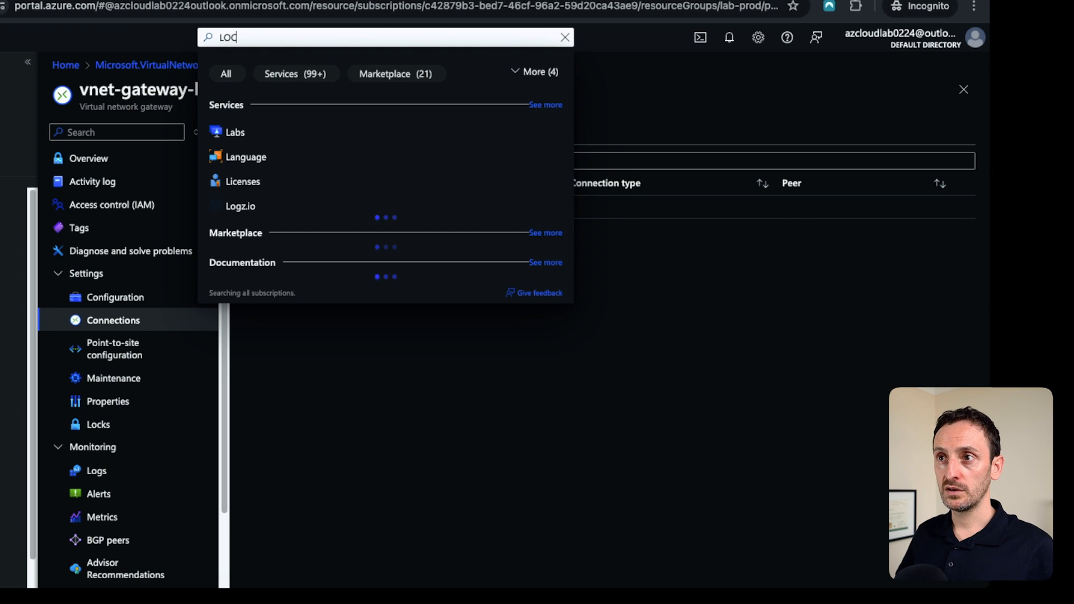
text(al)
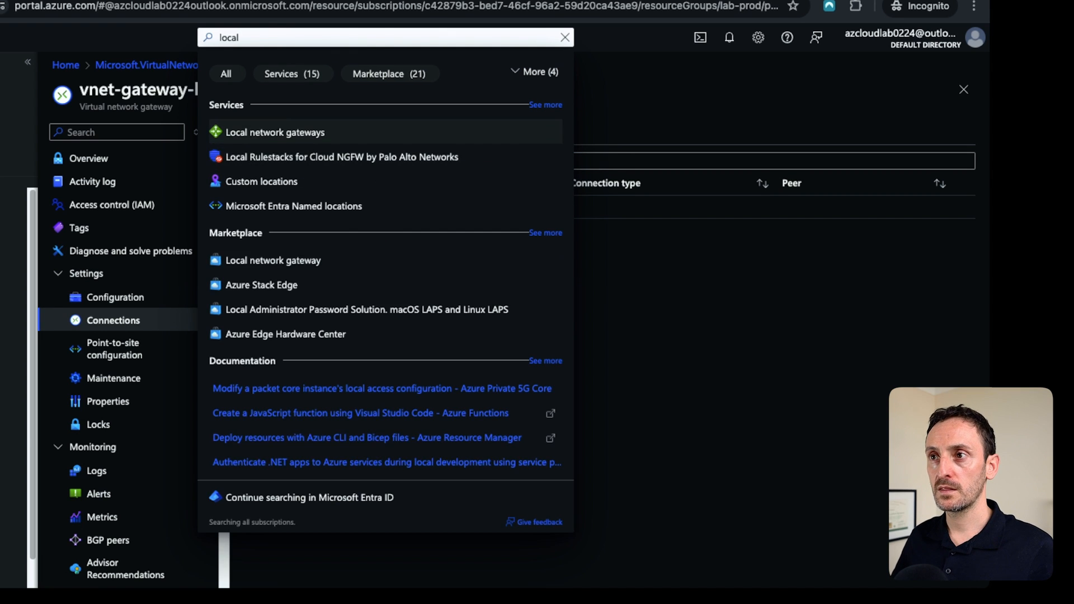
key(Return)
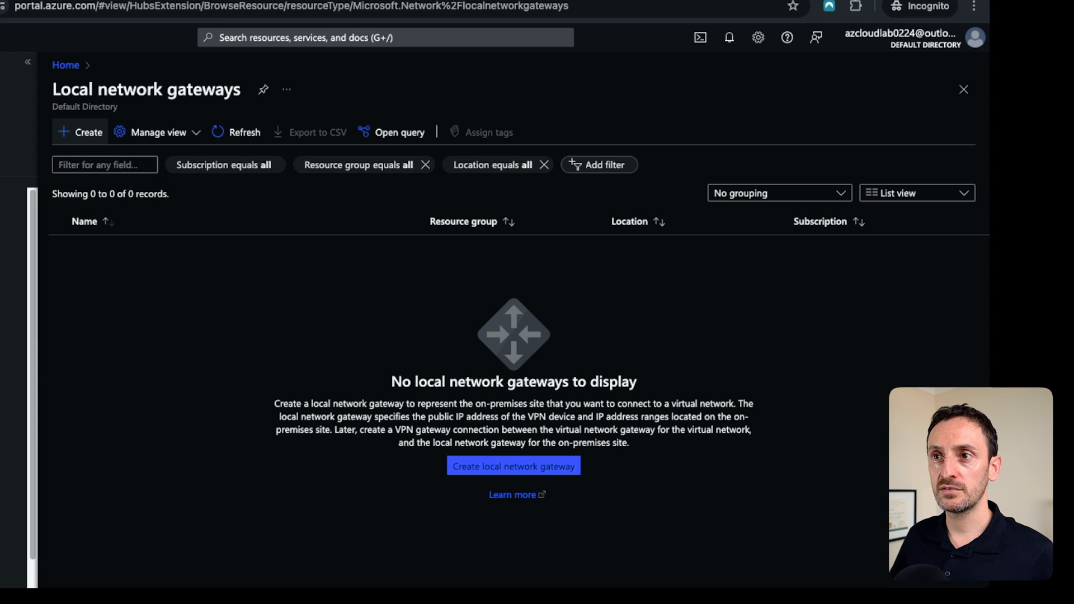
Start creating a local network gateway in resource group lab-prod named lan-local-network-gateway.
click(81, 133)
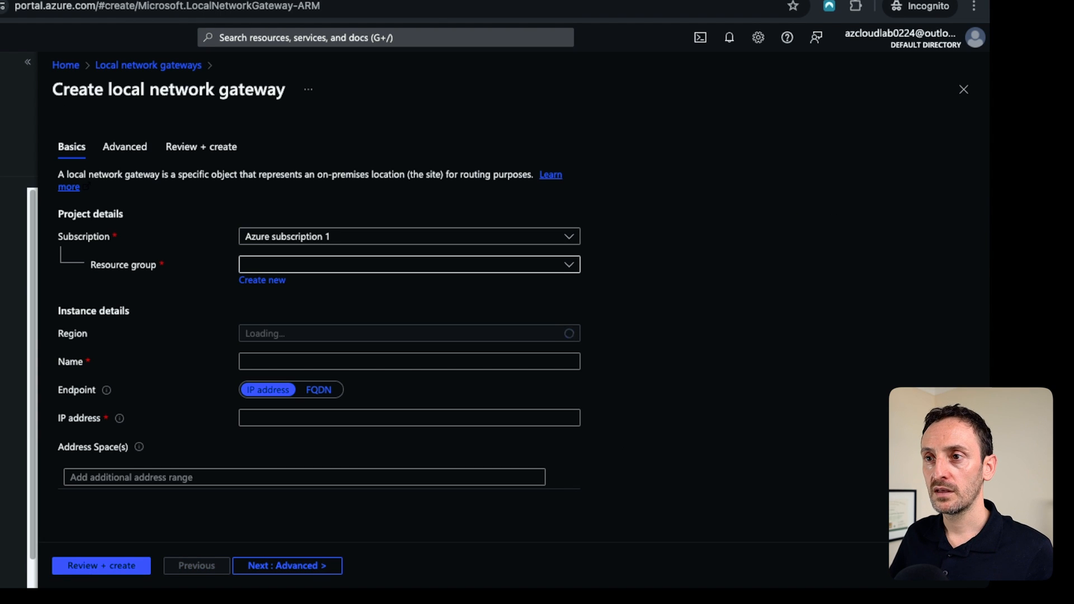
click(409, 265)
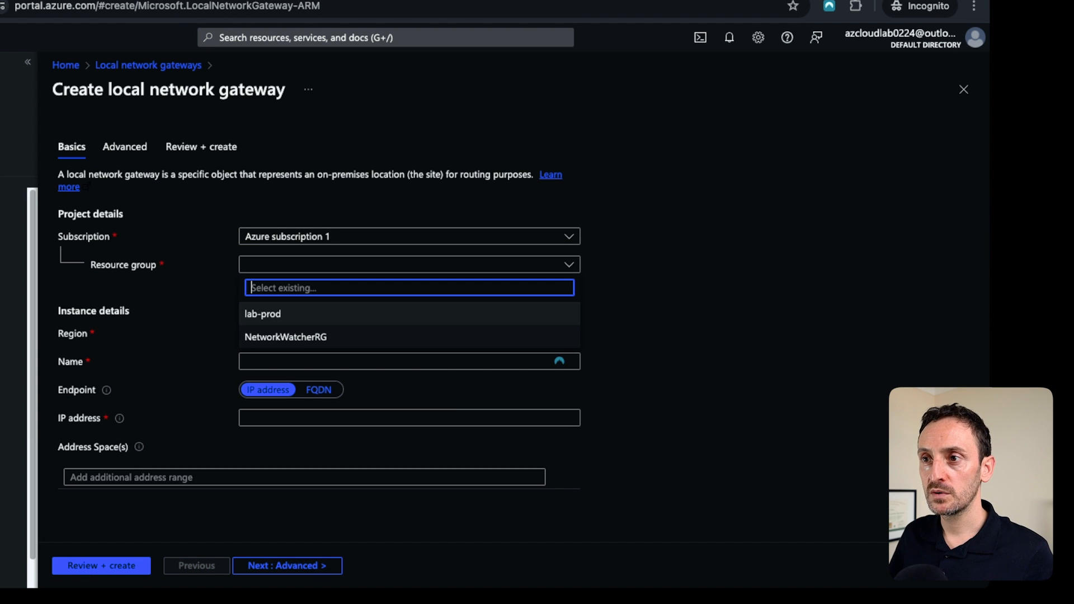
click(409, 314)
click(409, 361)
text(lan-local-network-gateway)
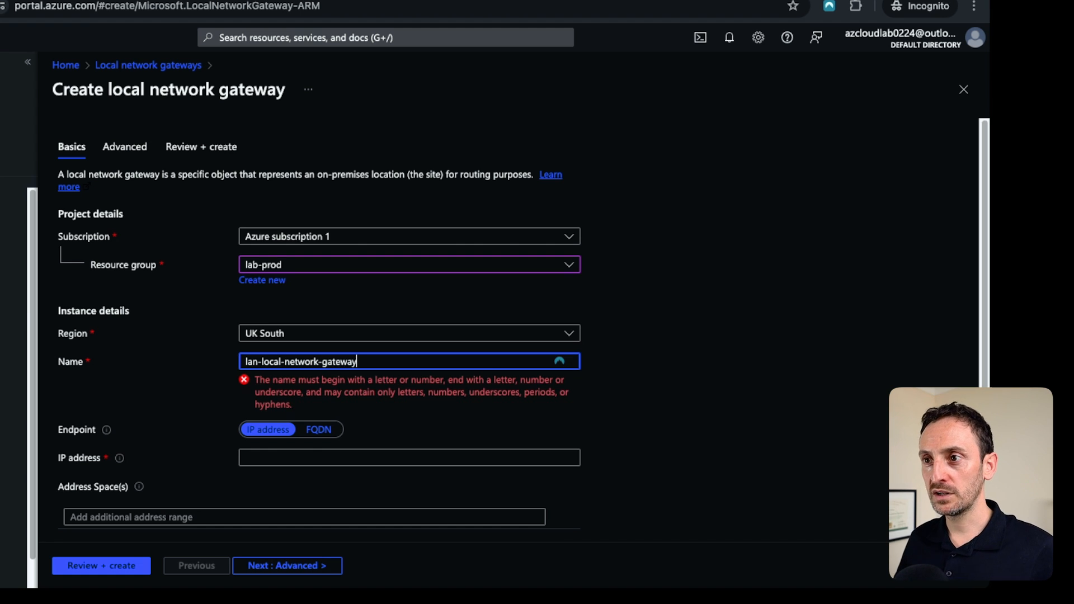
key(Tab)
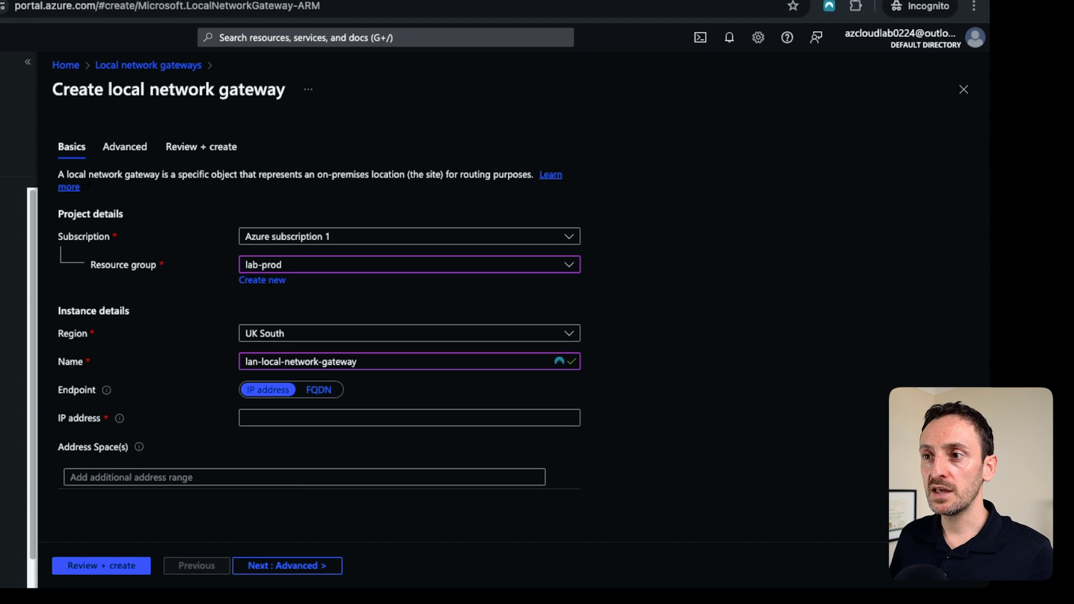
Set the local network gateway's endpoint to FQDN and enter the home network's dynamic DNS hostname.
click(319, 390)
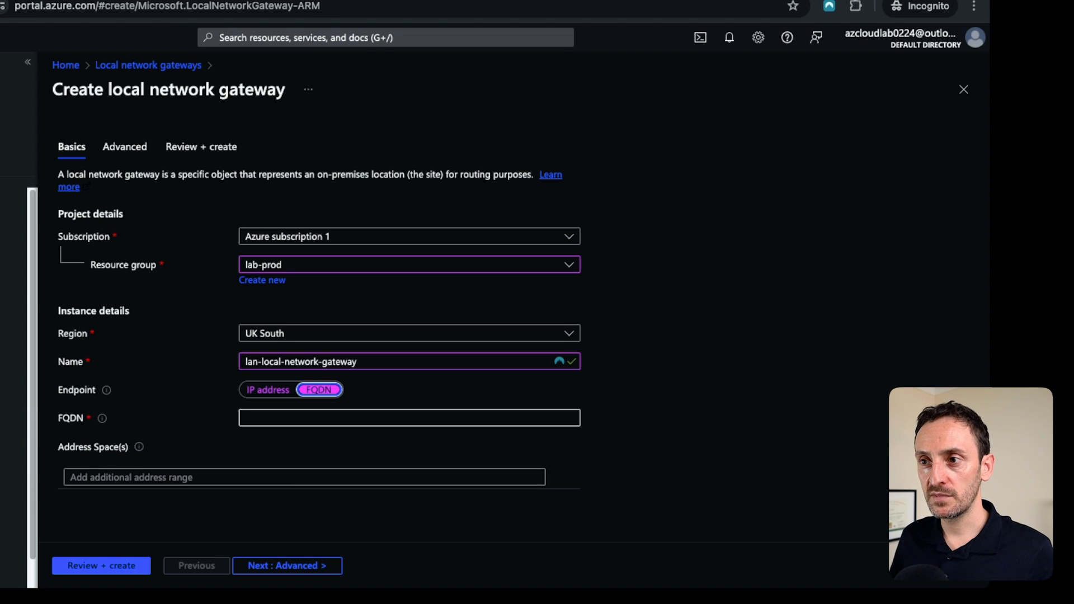
click(319, 418)
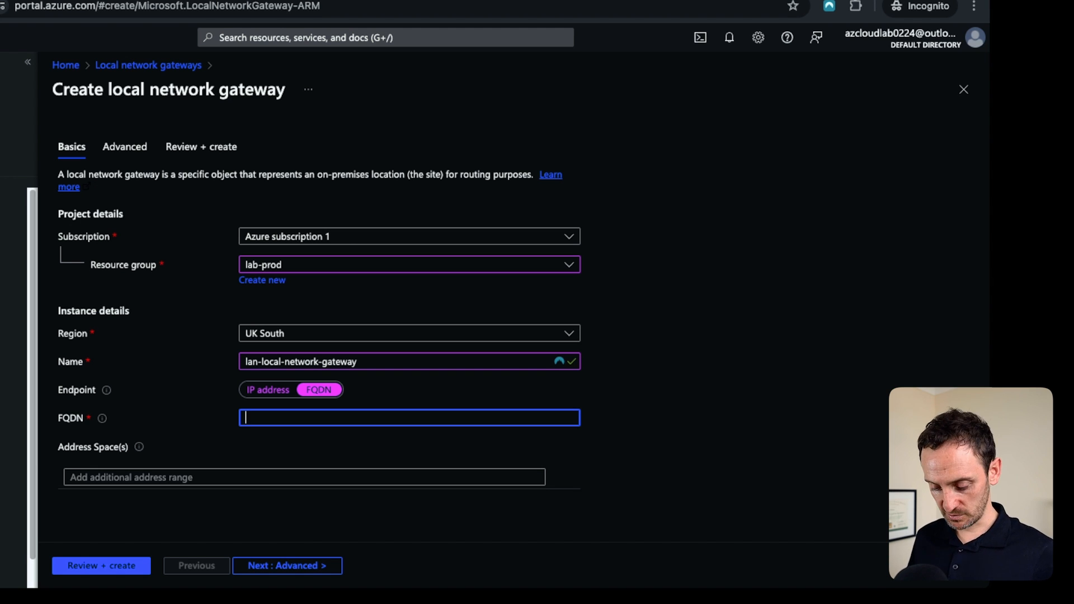
text(al)
text(i)
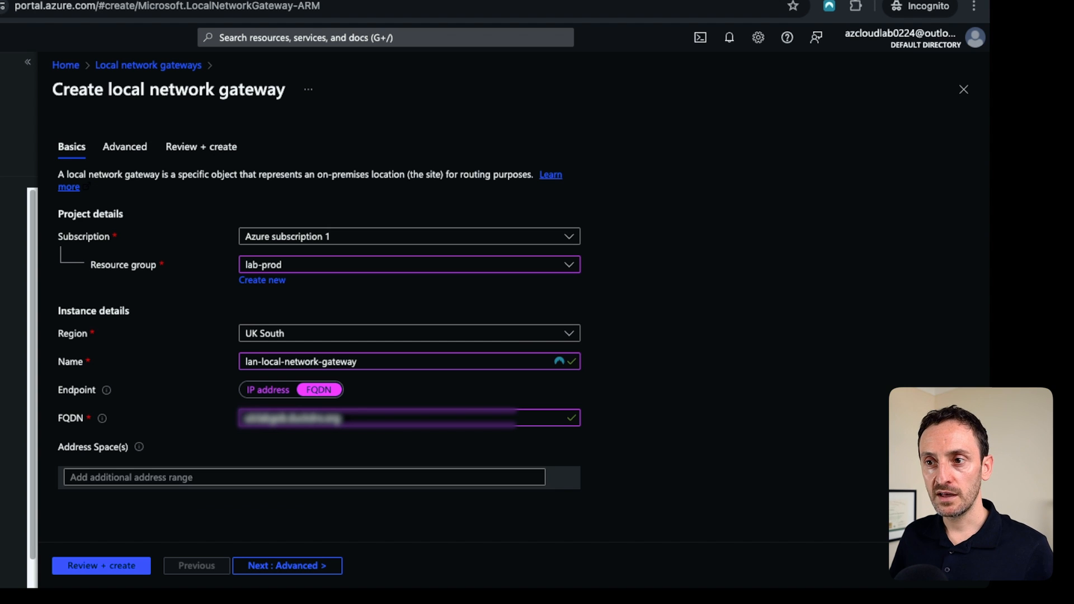
Add address spaces 10.10.1.0/24, 10.10.10.0/24, 10.10.20.0/24 and 10.10.30.0/24, then review and create the local network gateway.
click(304, 477)
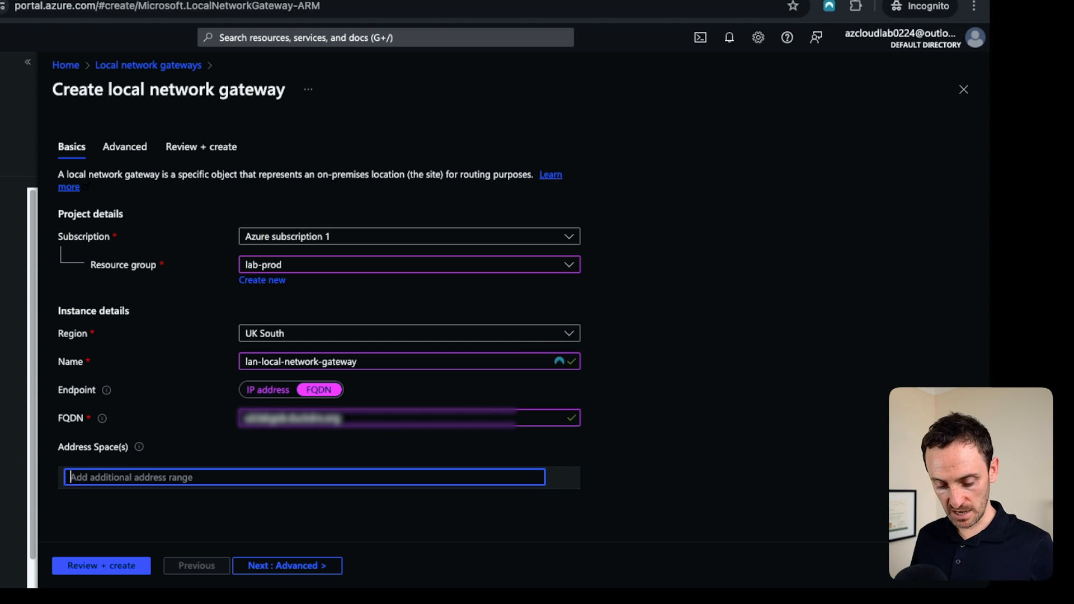
text(10.10)
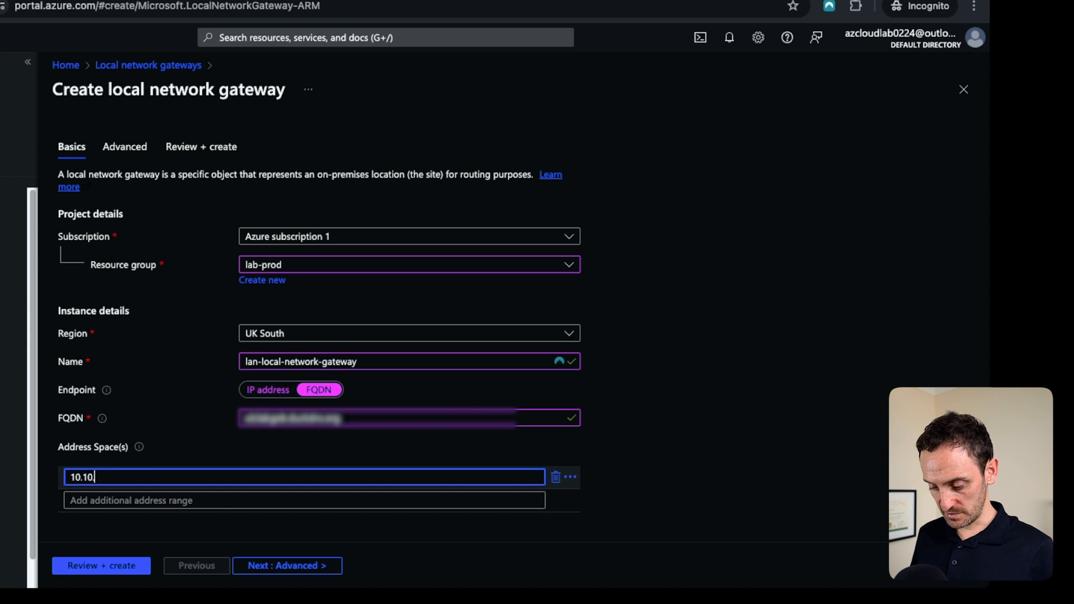
text(.1.0/24)
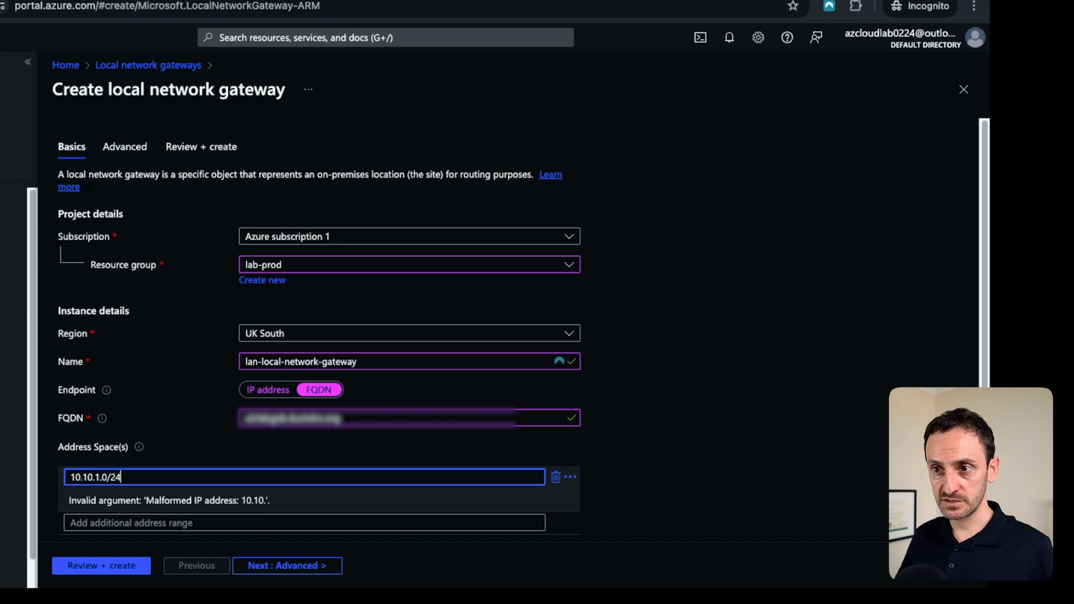
click(304, 500)
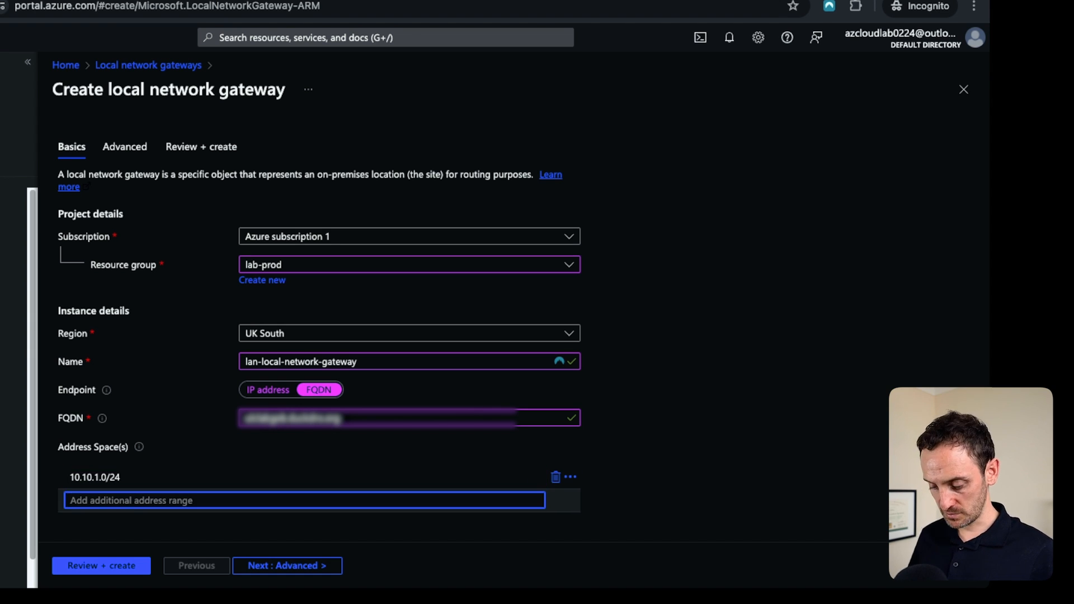
text(10.10.10.0)
text(/24)
click(305, 523)
text(1)
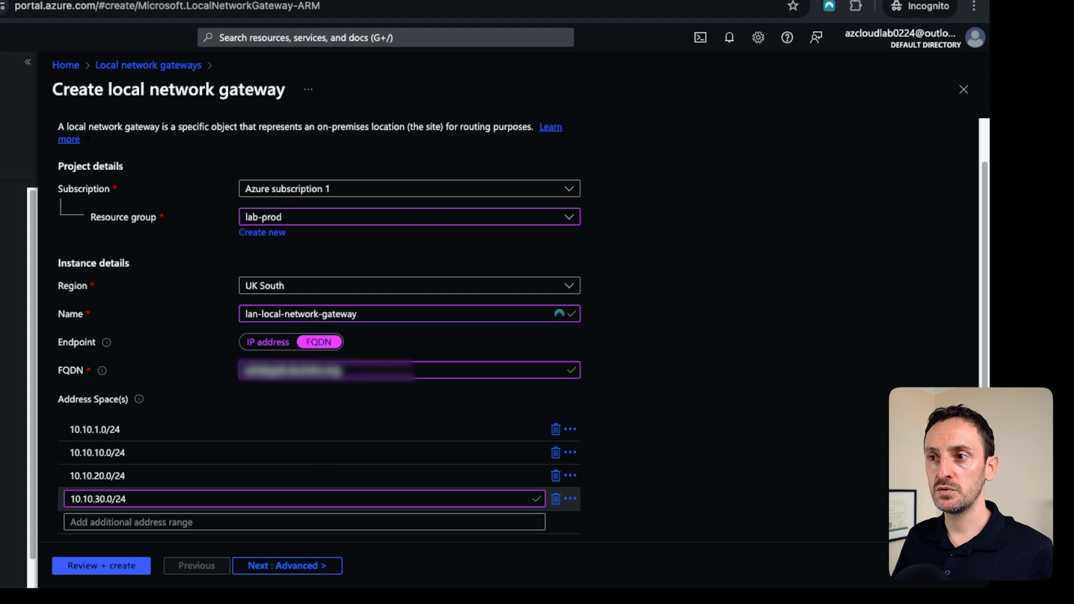
click(102, 566)
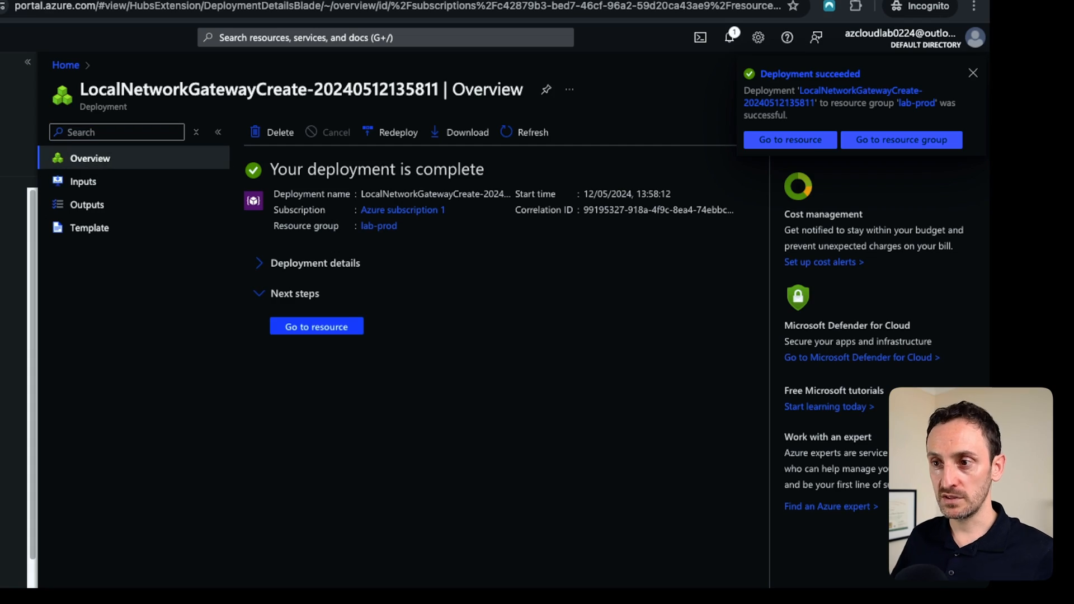
Search for virtual network gateways and open the connections of vnet-gateway-lab.
key(g+slash)
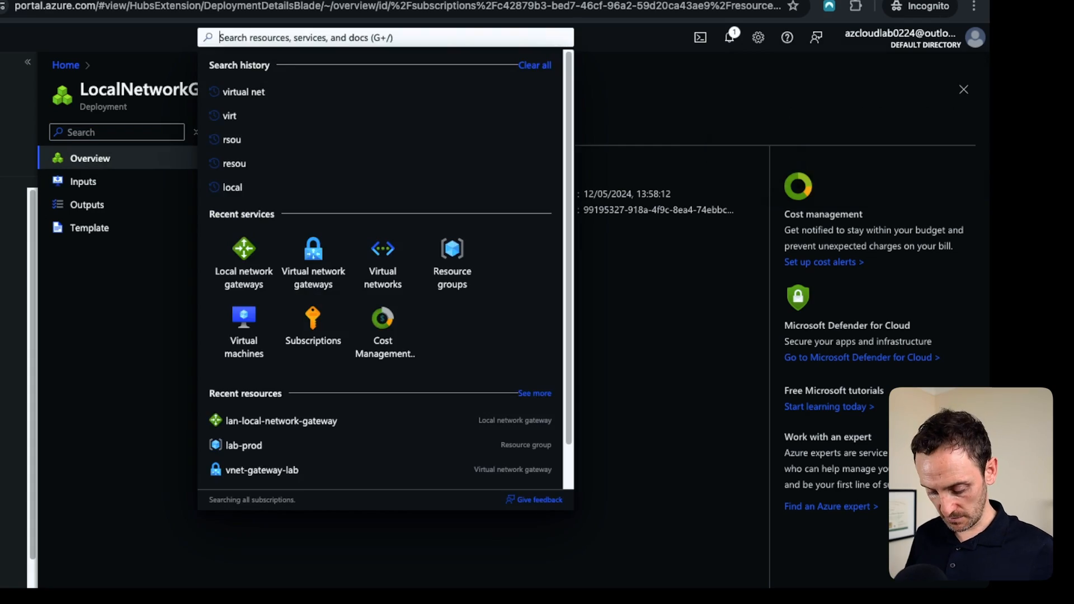
text(virtual network gateways)
key(Return)
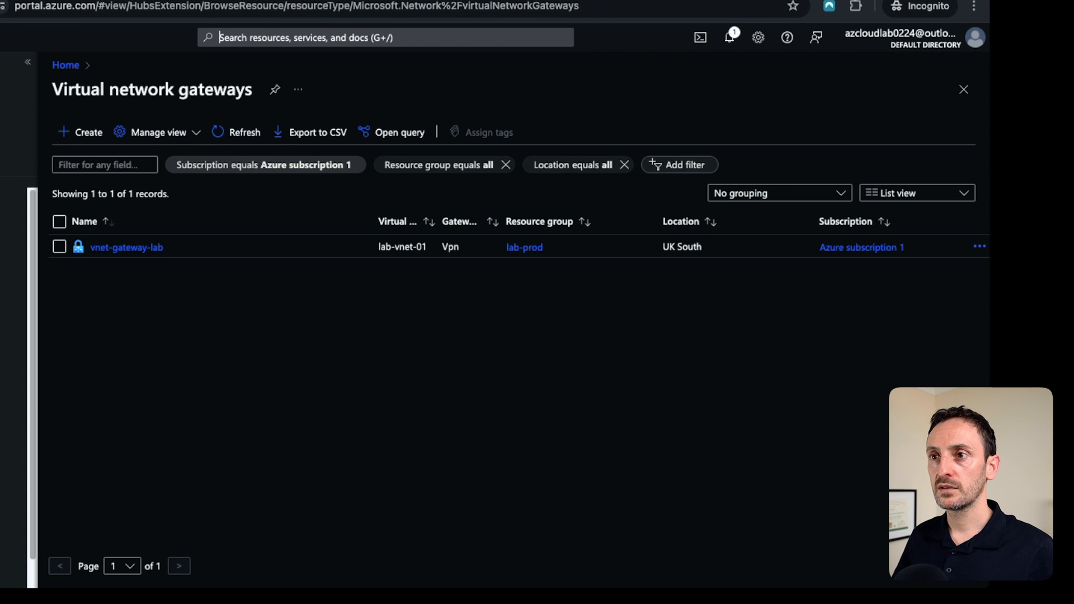
click(126, 247)
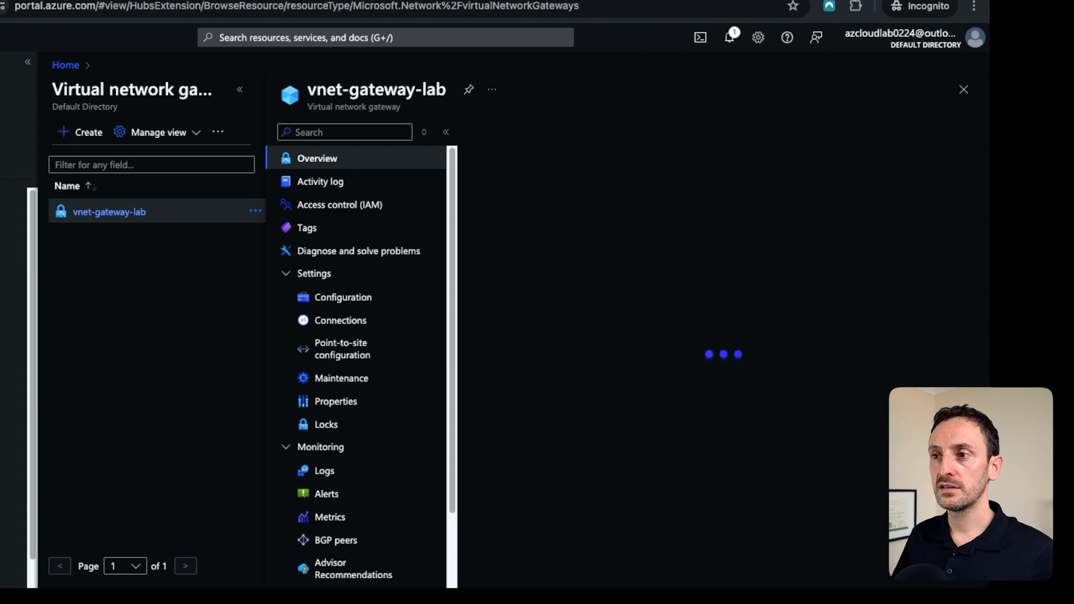
click(340, 320)
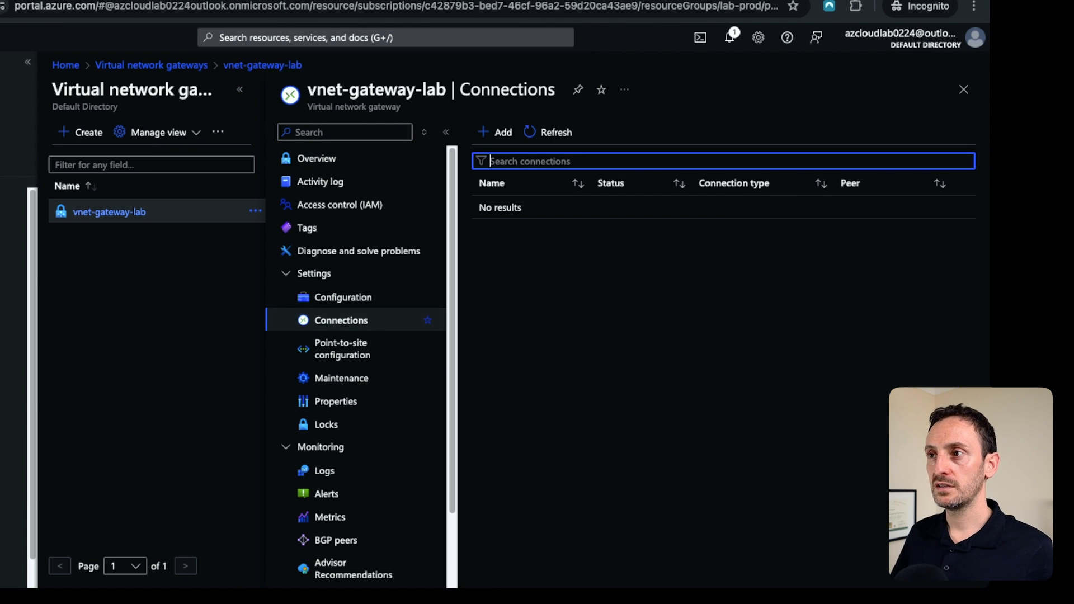
Start adding a Site-to-site (IPsec) connection named vpn-to-homelab.
click(495, 133)
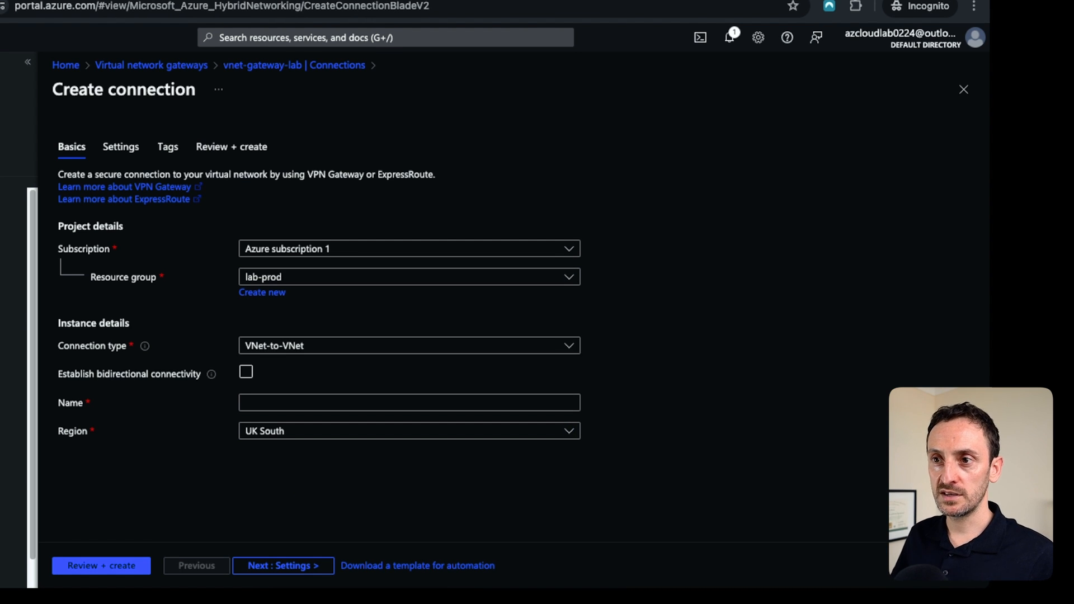
click(409, 345)
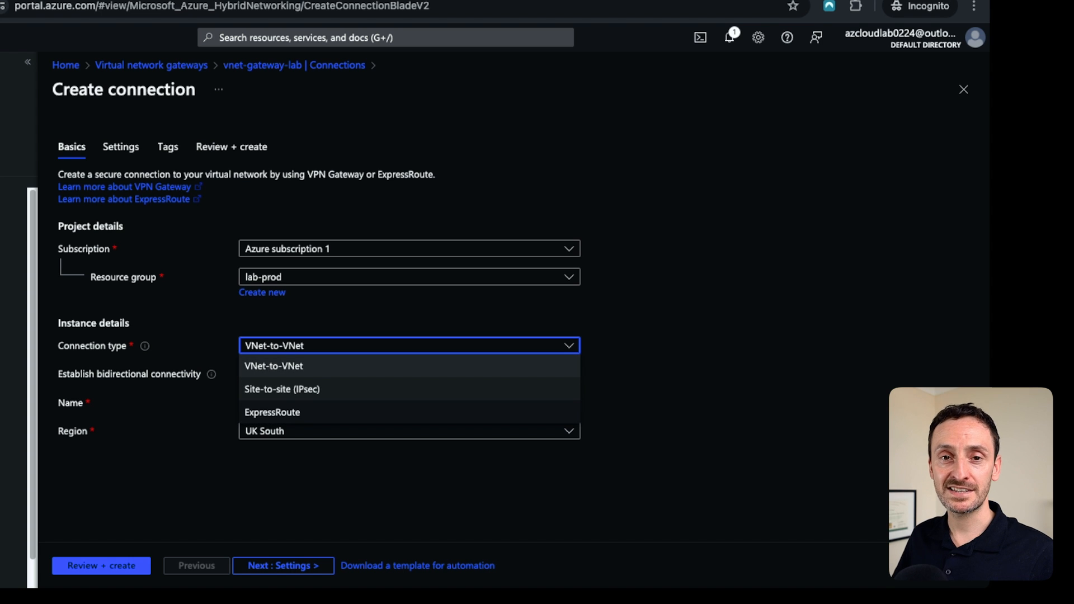
click(282, 389)
click(410, 373)
text(v)
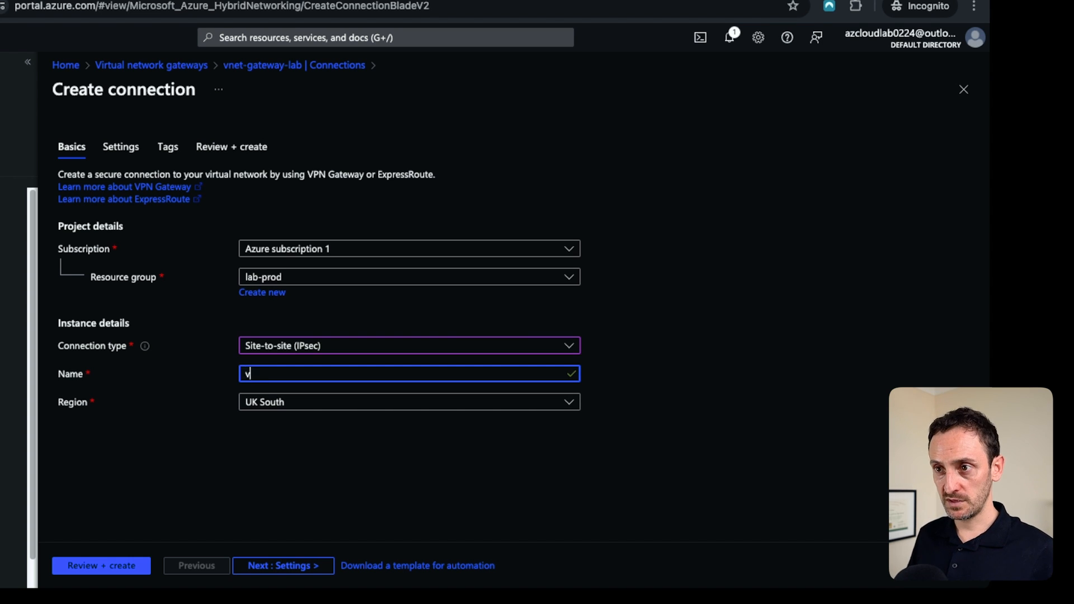
text(pn-to-homelab)
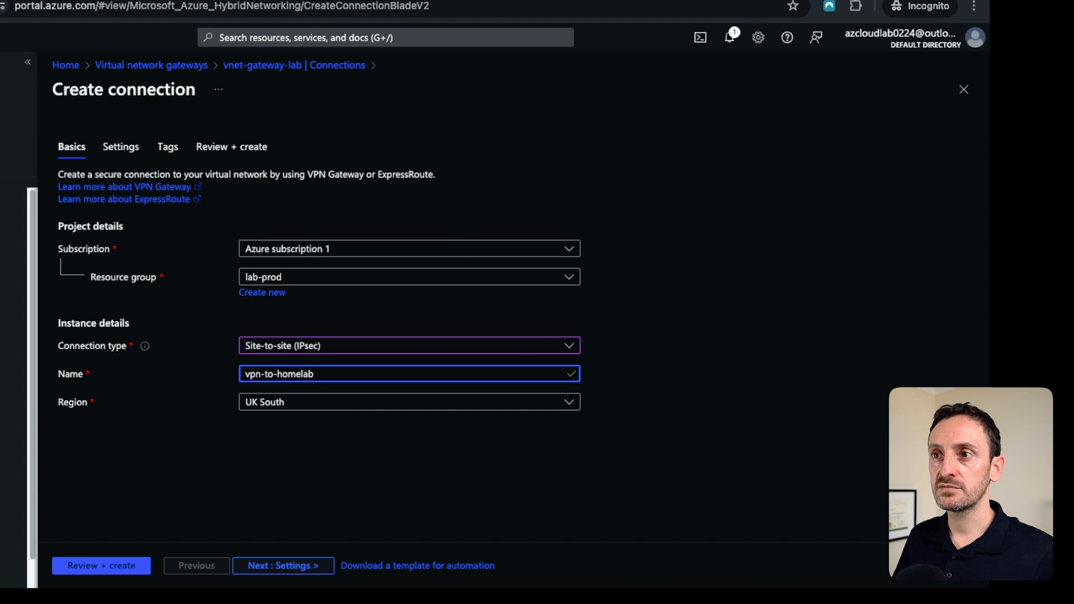
In the connection settings, choose vnet-gateway-lab as virtual network gateway and lan-local-network-gateway as local network gateway.
click(283, 566)
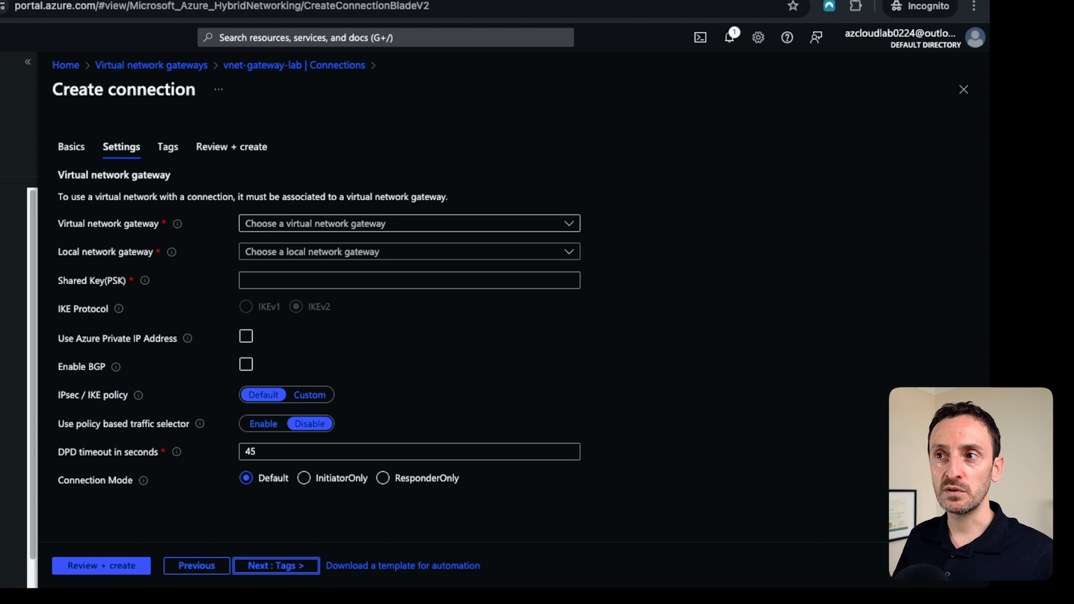
click(409, 223)
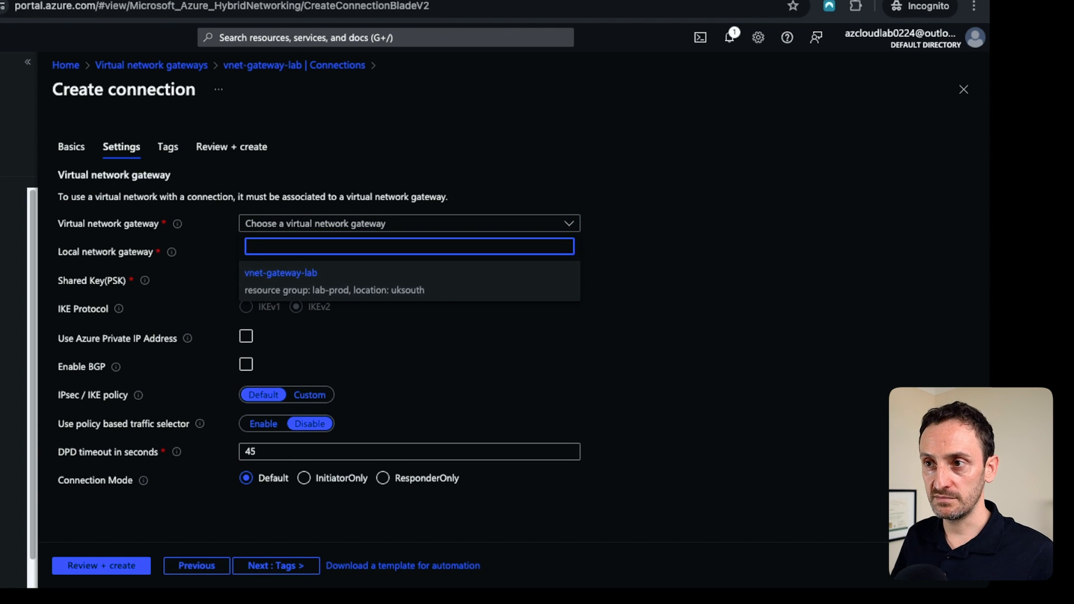
click(281, 274)
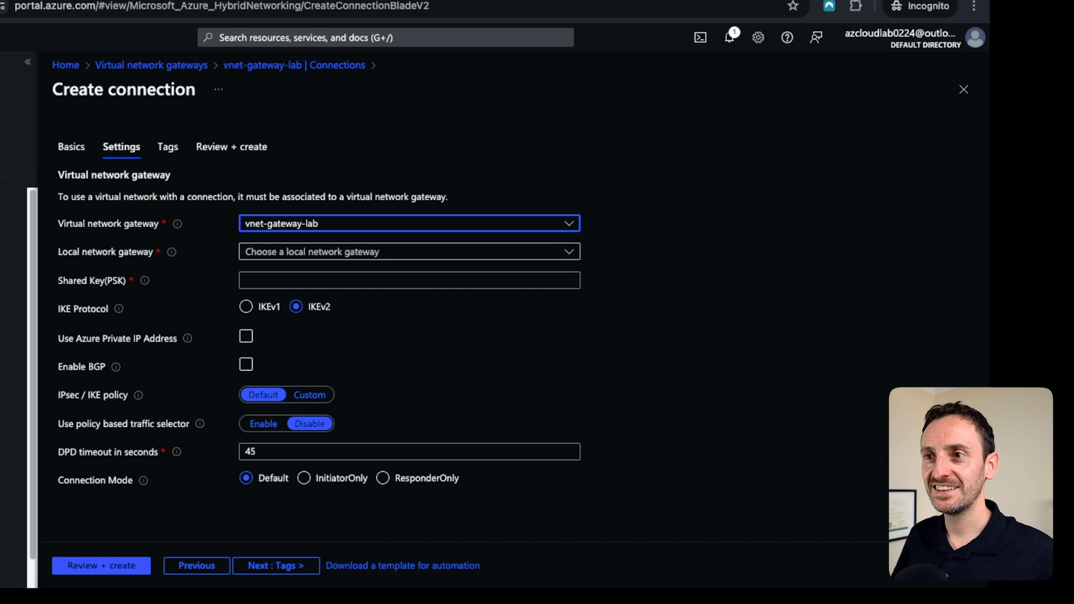
click(410, 252)
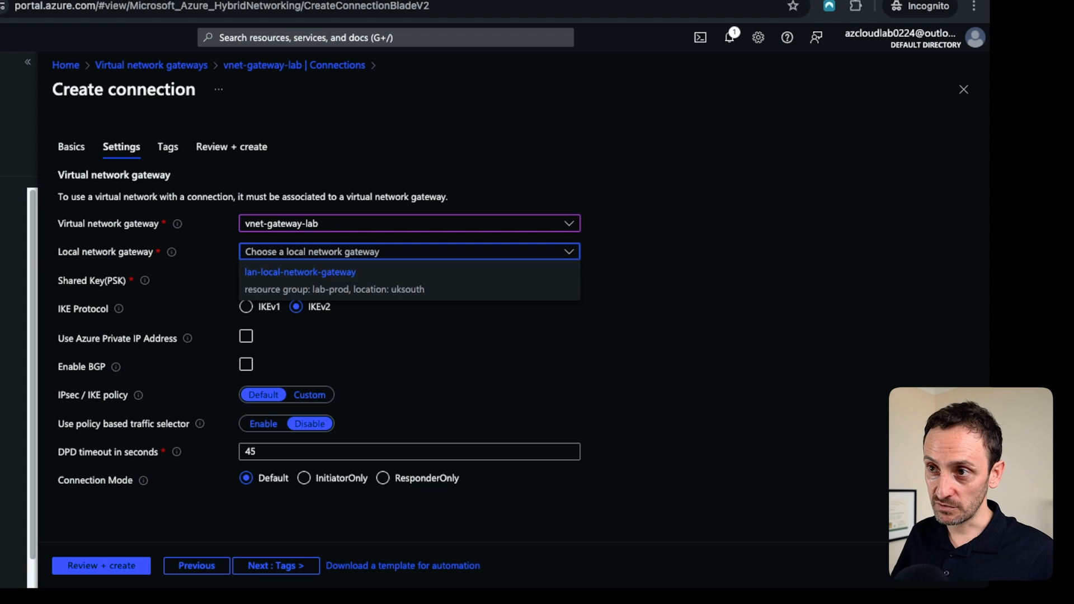
click(301, 273)
Enter the shared key (PSK) for the connection.
click(409, 280)
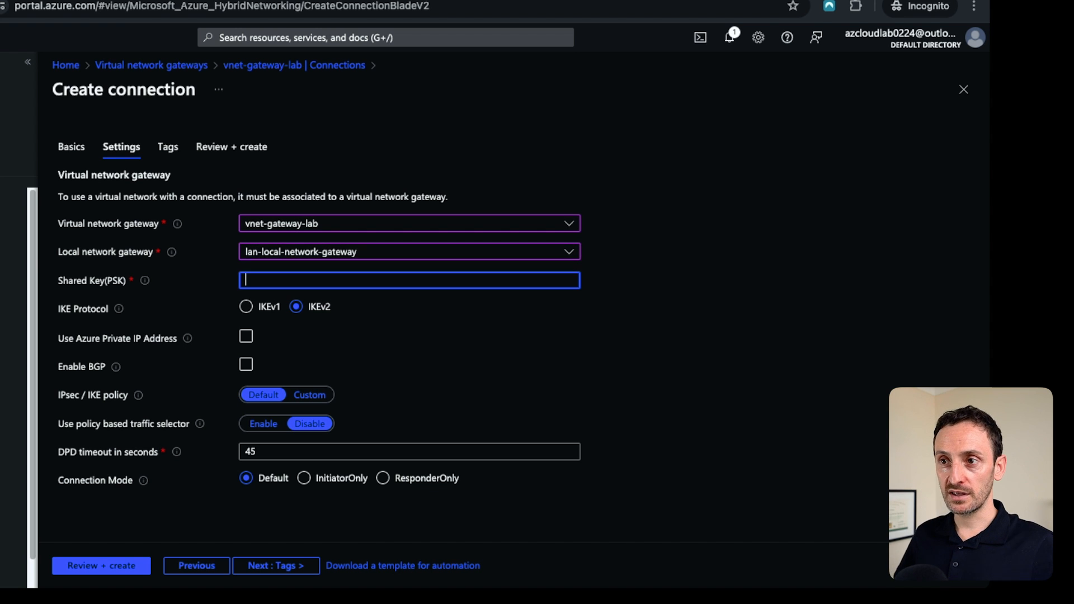
text(••••••)
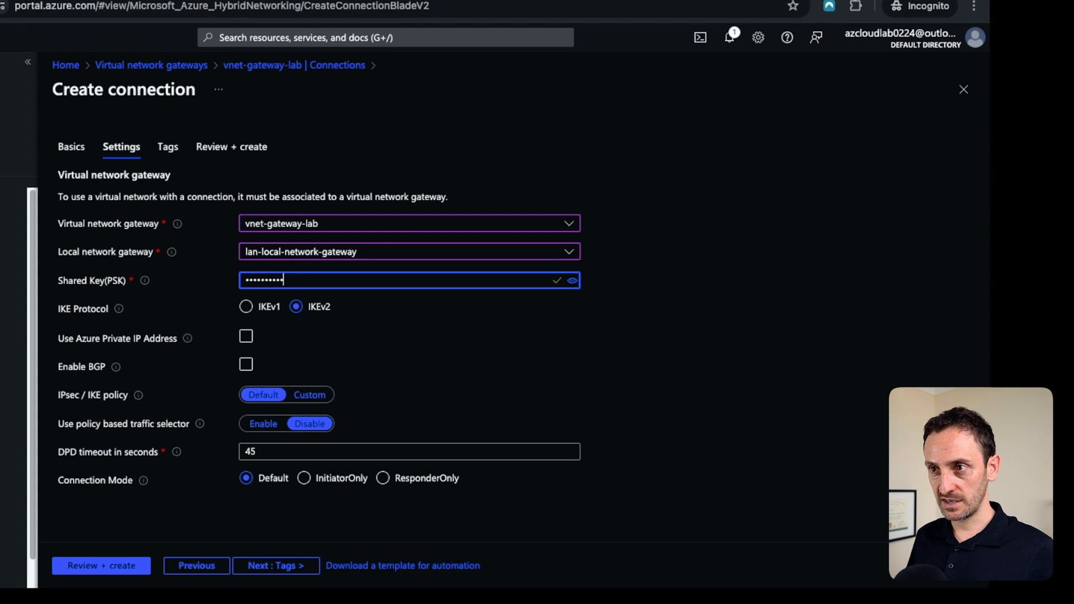
text(••••••)
text(••)
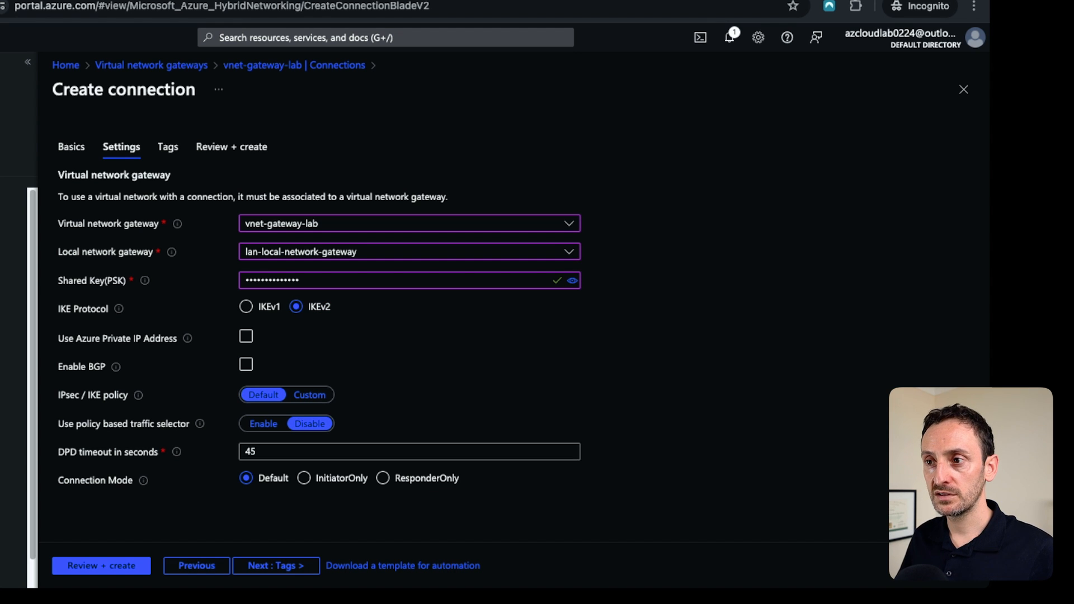
Skip past the tags and review and create the connection.
click(275, 566)
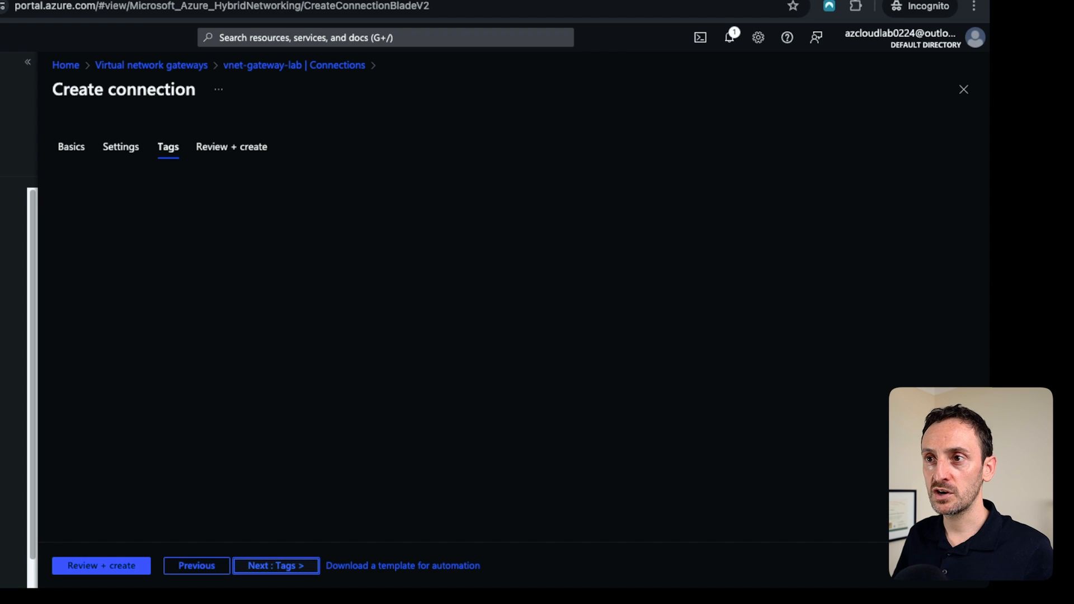
click(275, 565)
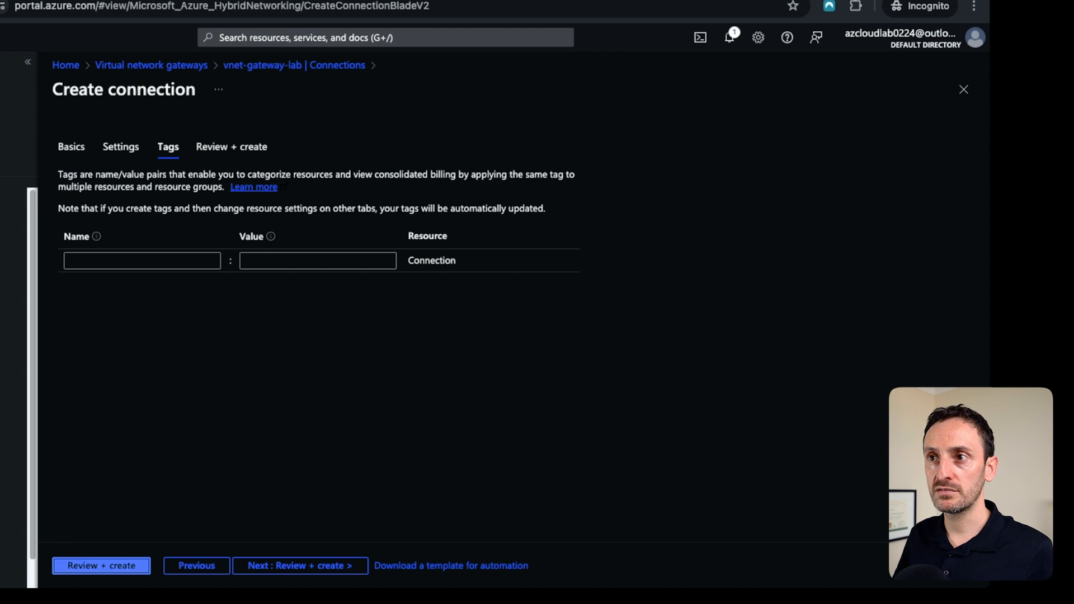
key(Return)
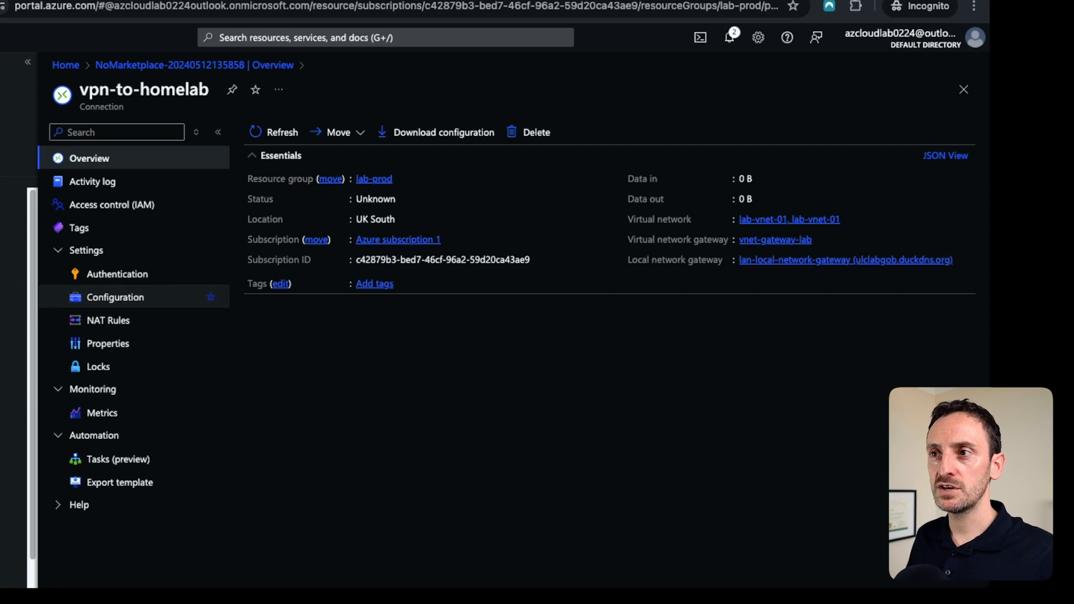
Switch the connection's IPsec/IKE policy to Custom and set IKE Phase 1 to AES256, SHA256 and DHGroup14.
click(115, 298)
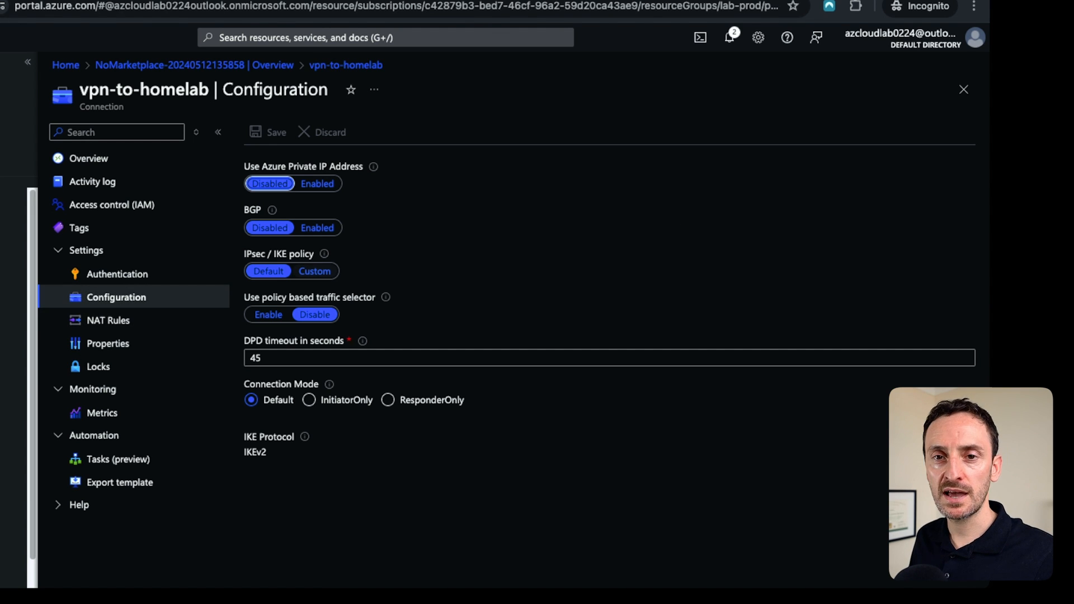
click(315, 272)
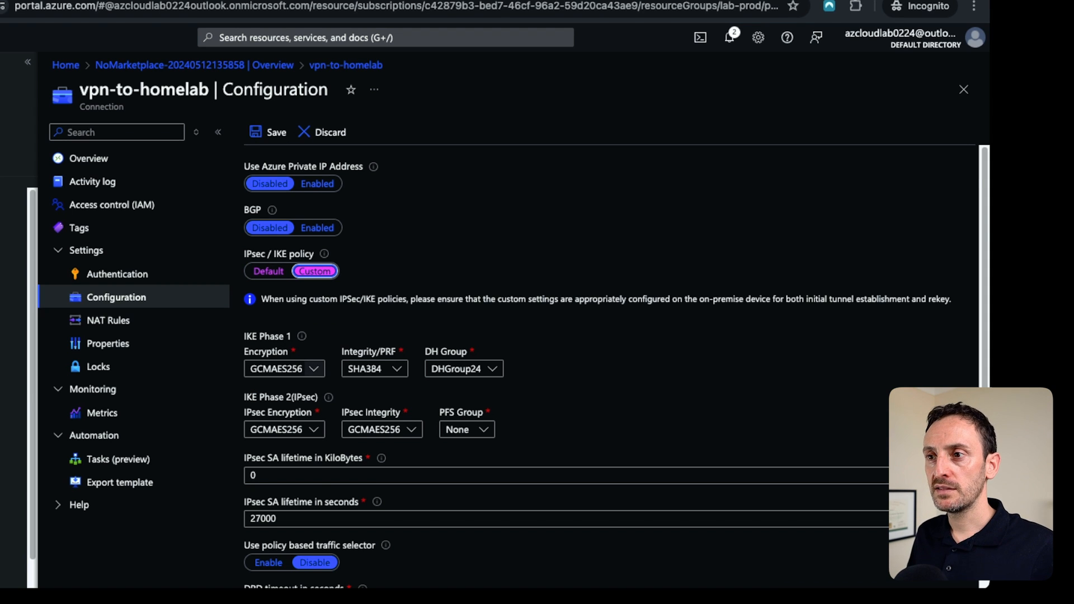
click(314, 369)
click(263, 435)
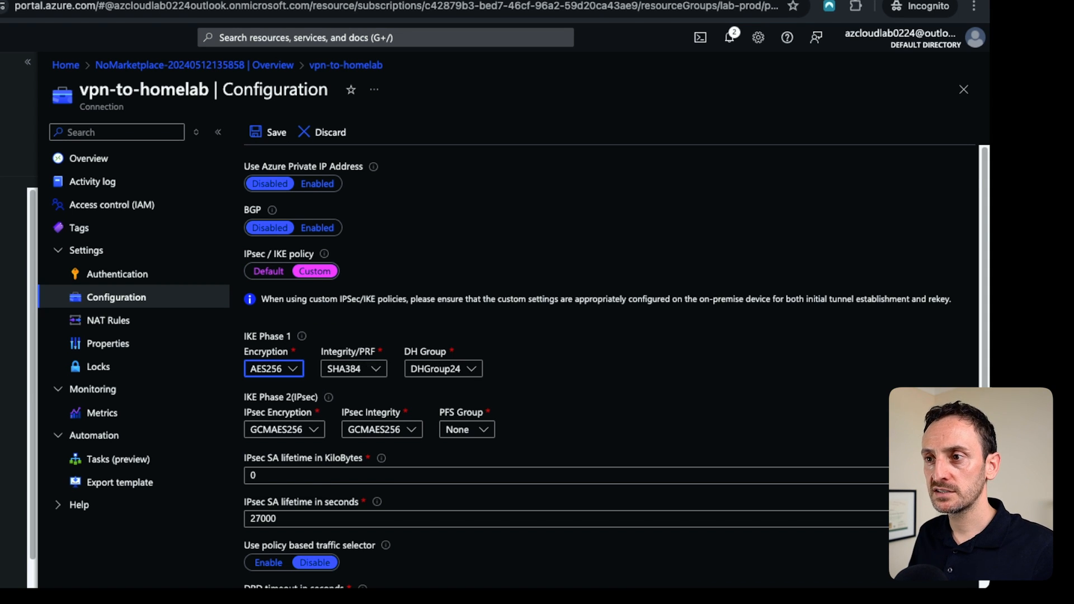
click(375, 368)
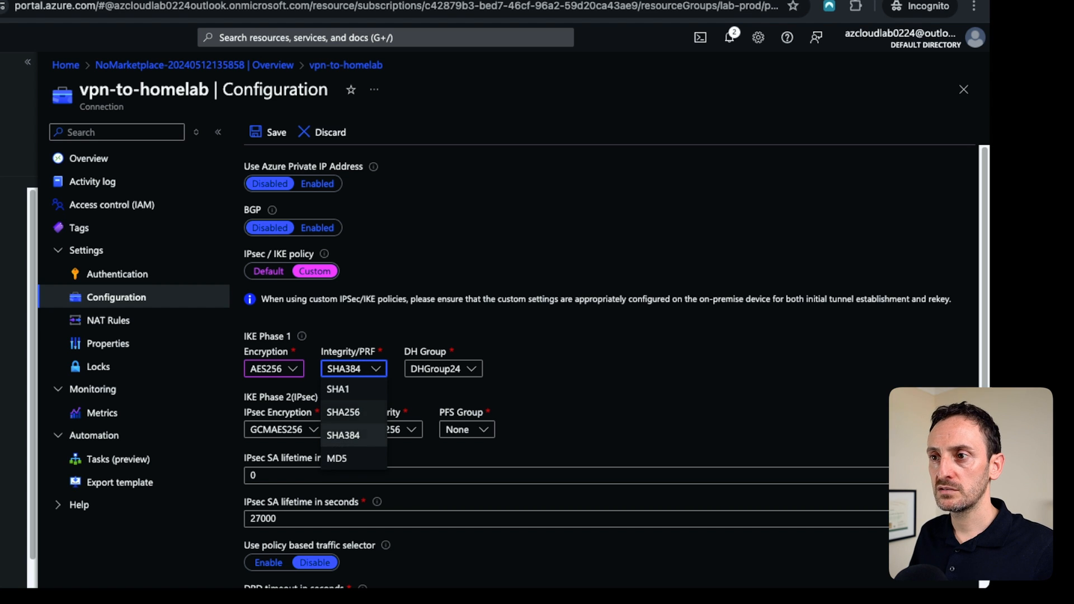
click(343, 412)
click(442, 369)
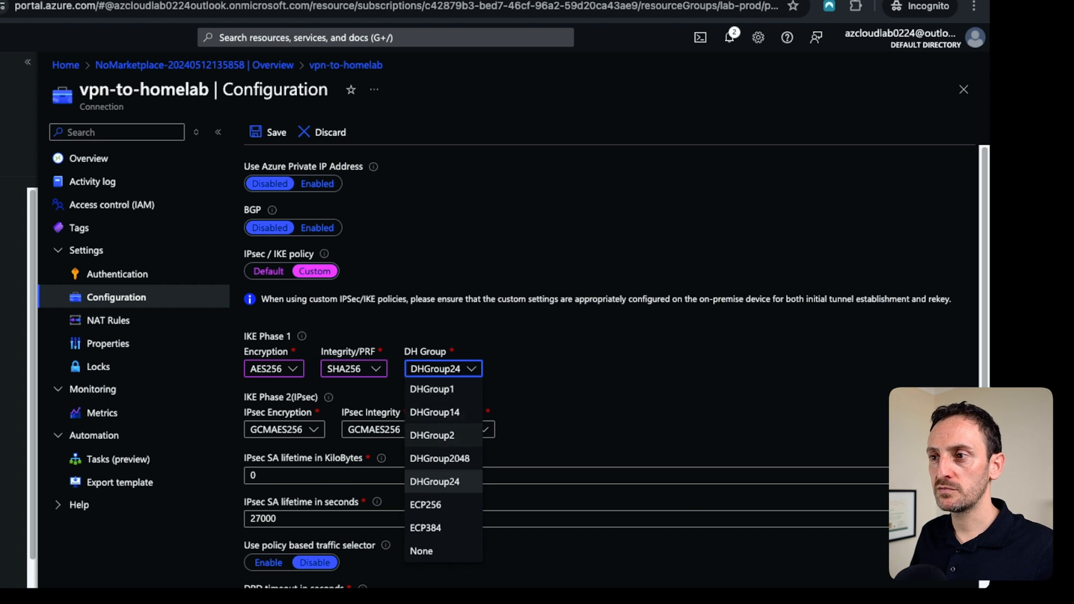
click(436, 412)
Set IKE Phase 2 to AES256 IPsec encryption and SHA256 IPsec integrity, and save the connection configuration.
click(313, 430)
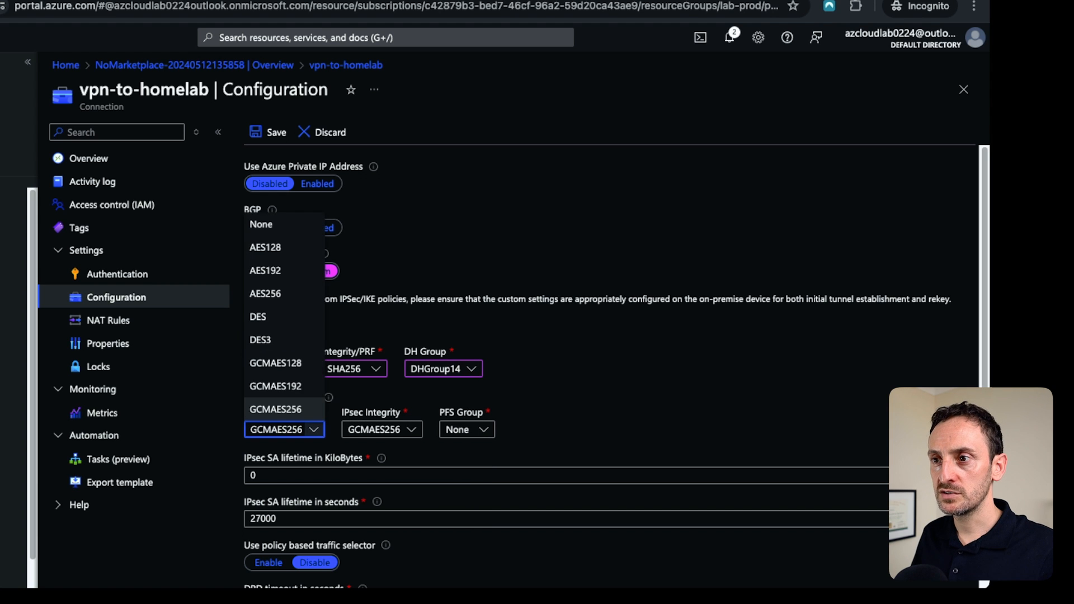
click(265, 294)
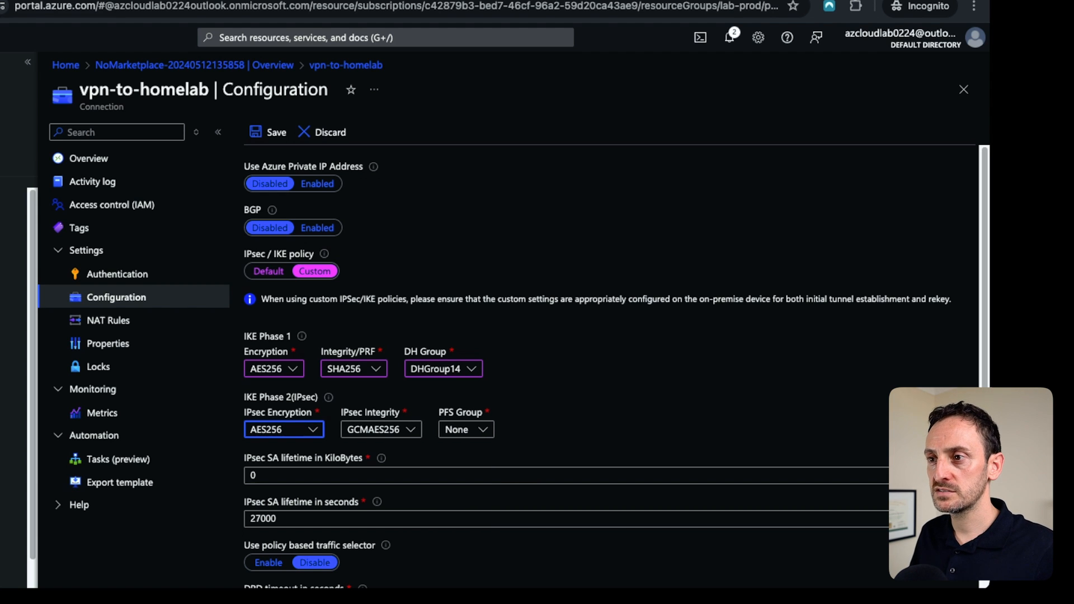
click(412, 430)
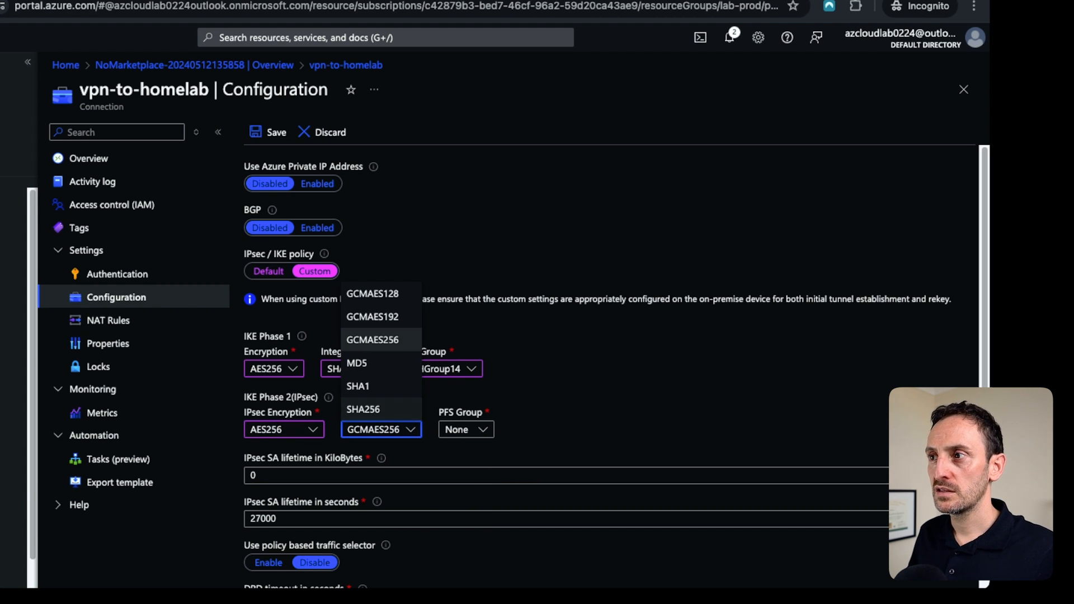
click(364, 409)
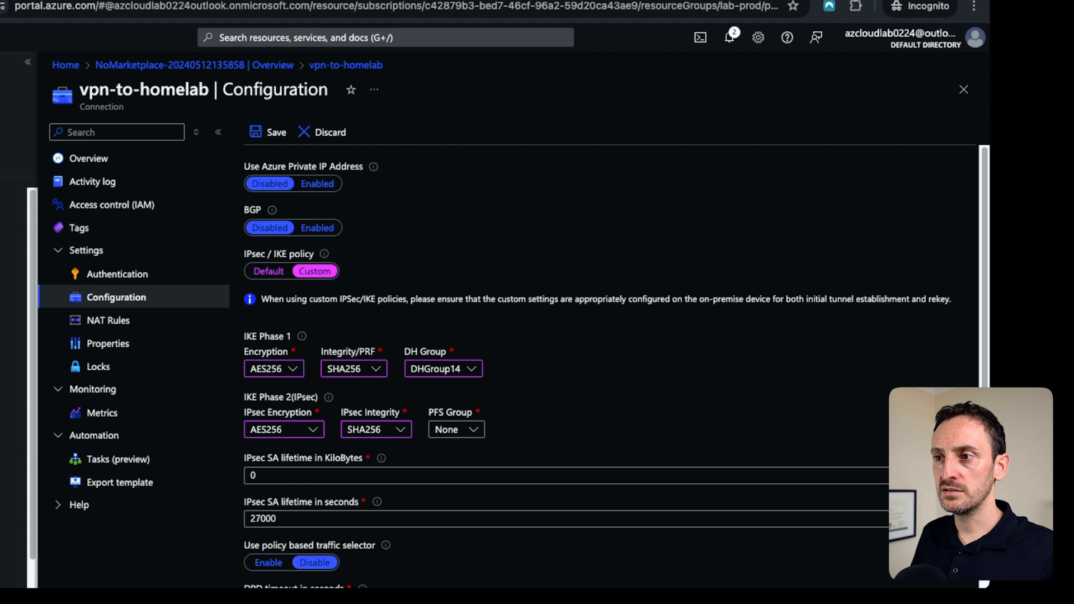
scroll(616, 364, down, 1)
scroll(616, 363, up, 1)
scroll(615, 364, down, 2)
scroll(616, 364, up, 2)
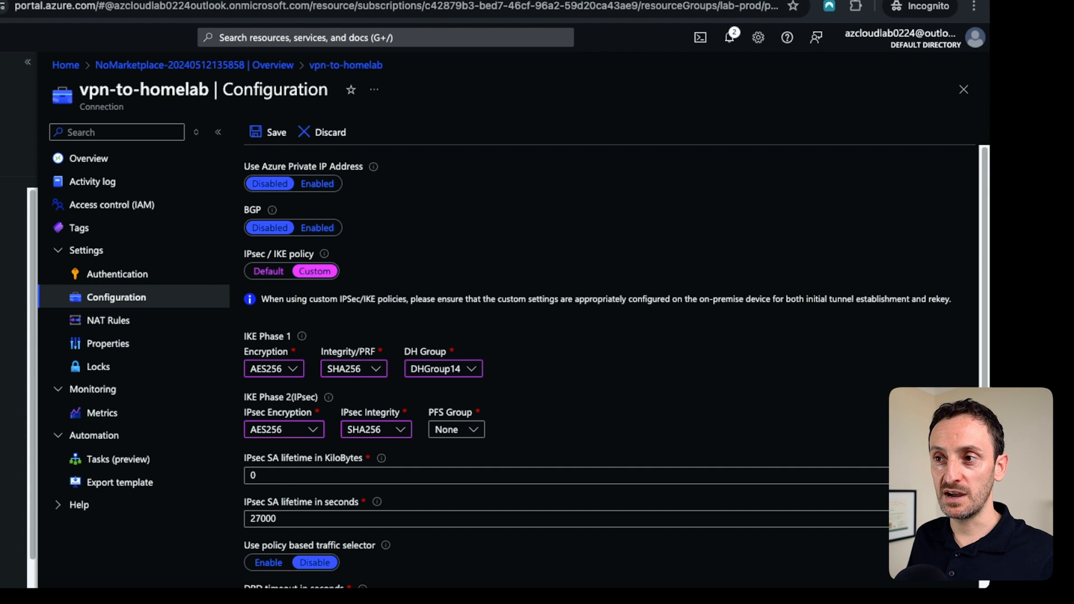
scroll(615, 364, down, 3)
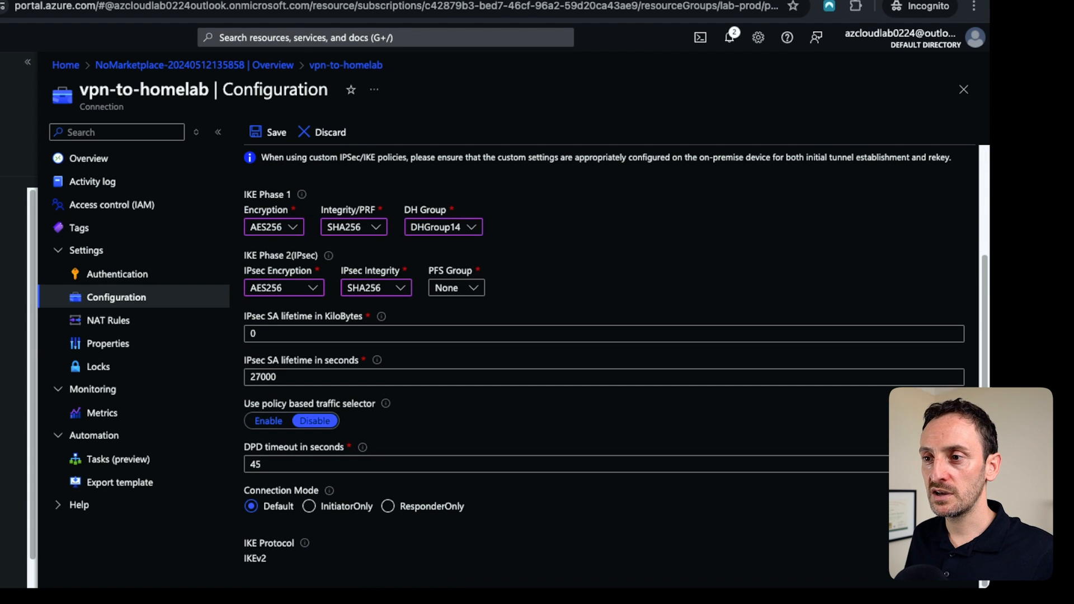
scroll(615, 363, up, 3)
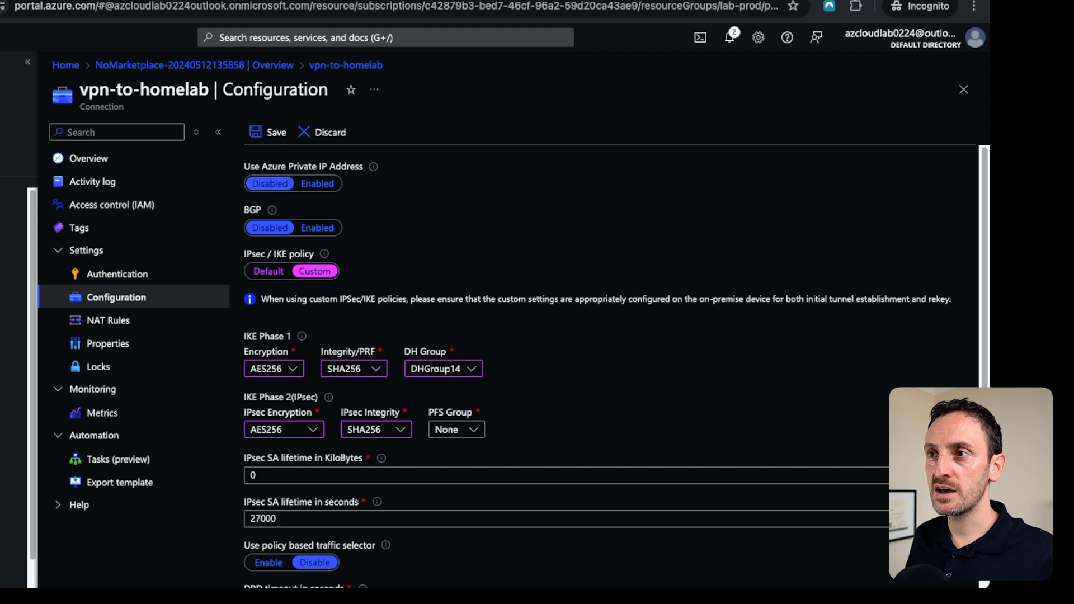
click(268, 132)
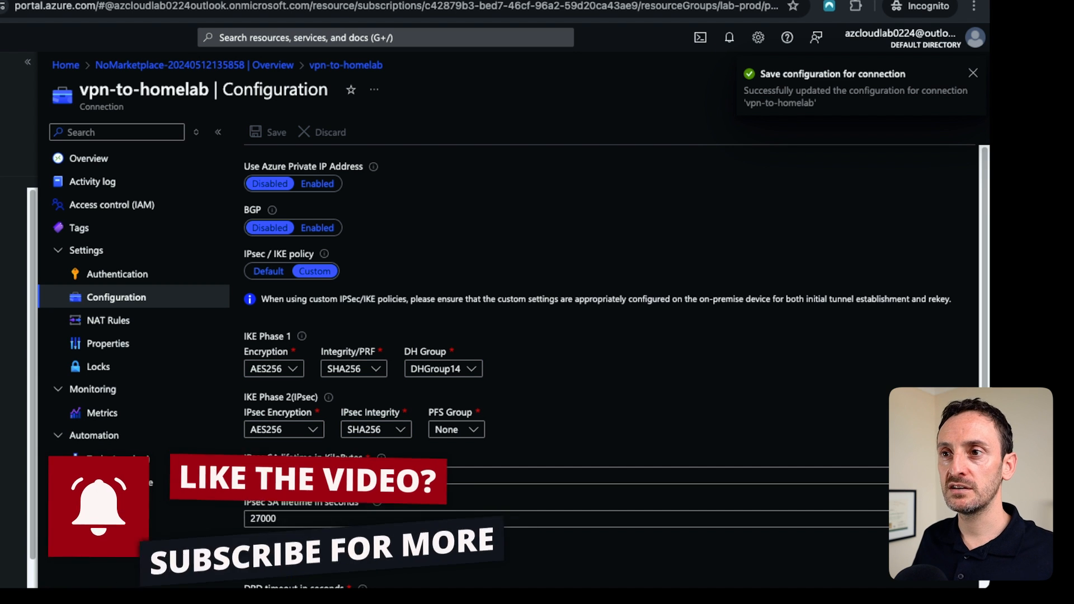
Open the connection's overview and check its status.
click(88, 159)
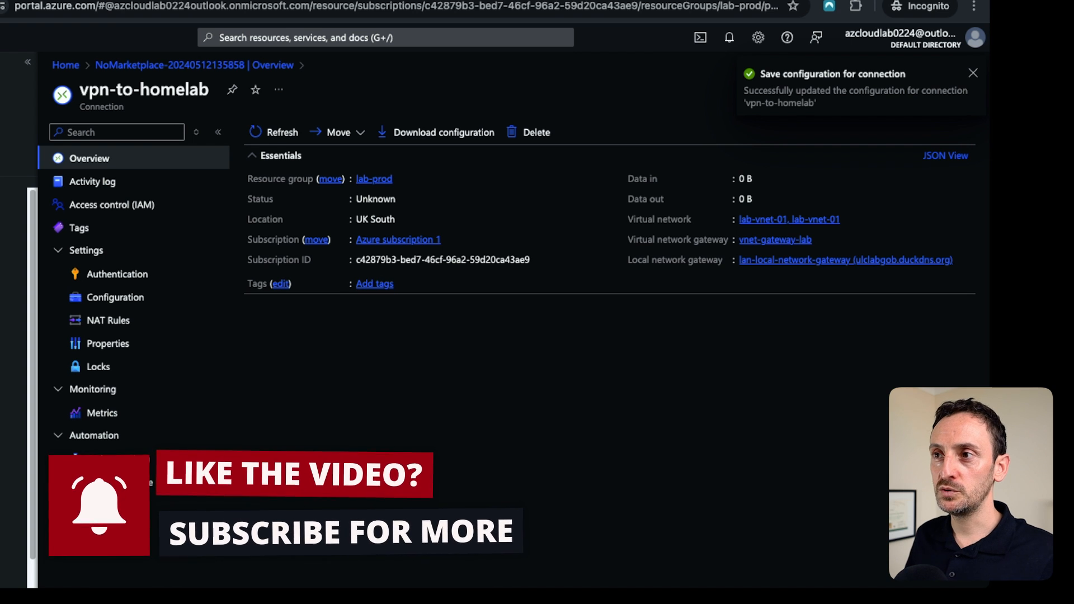
double_click(376, 200)
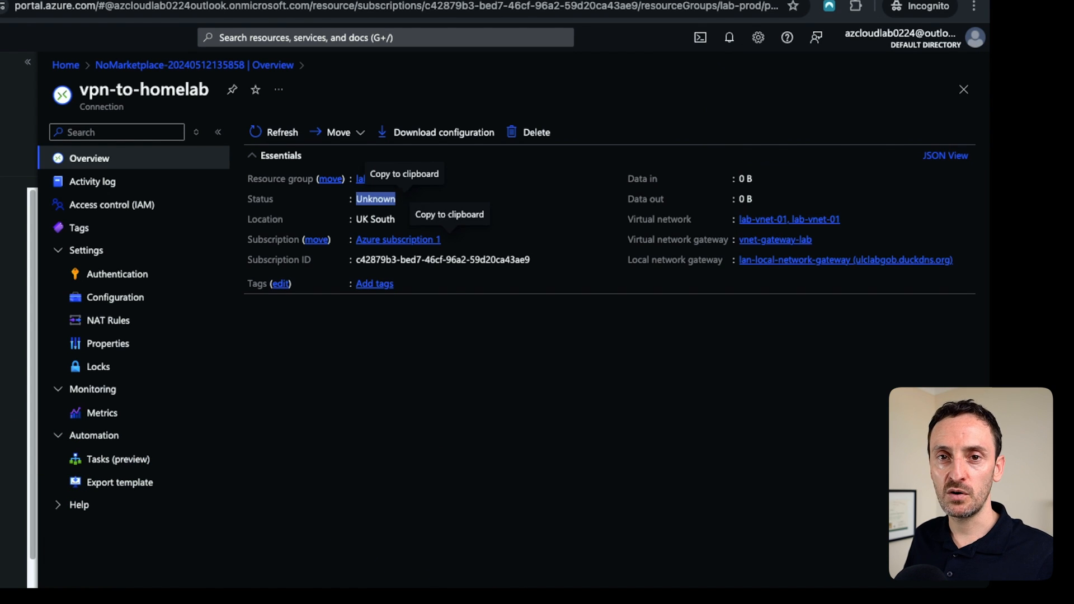
click(404, 219)
click(420, 219)
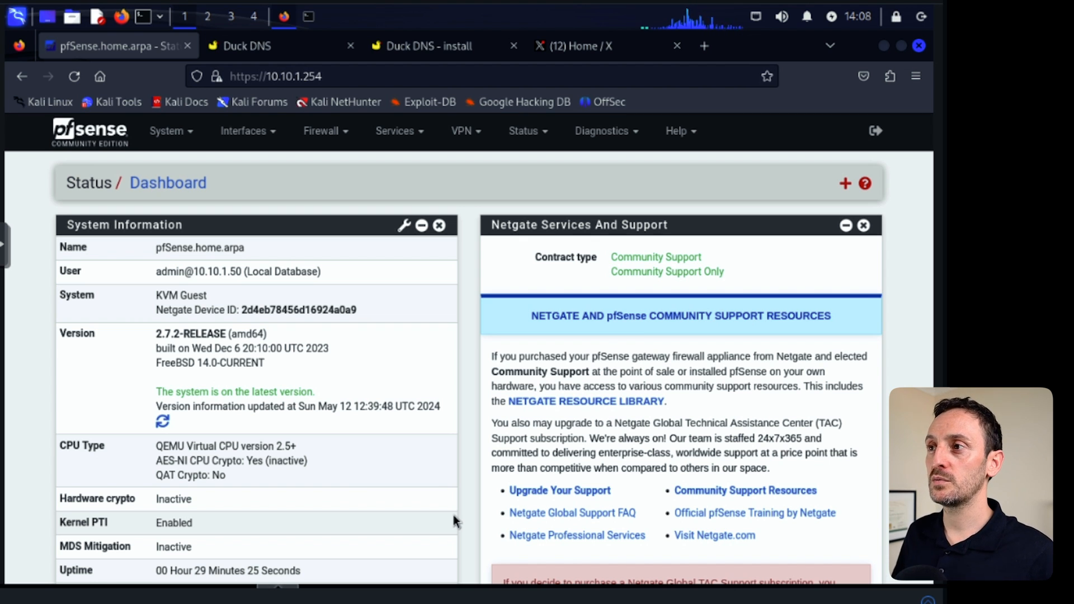
In pfSense, add a new IPsec Phase 1 tunnel with the description azure-vpn.
click(478, 132)
click(477, 168)
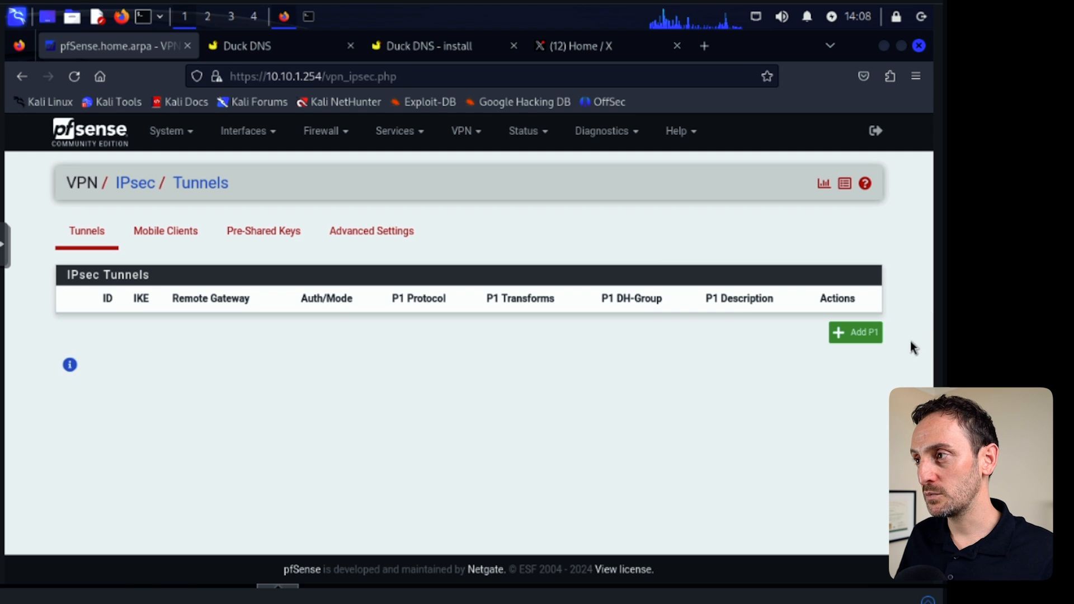
click(861, 333)
click(227, 304)
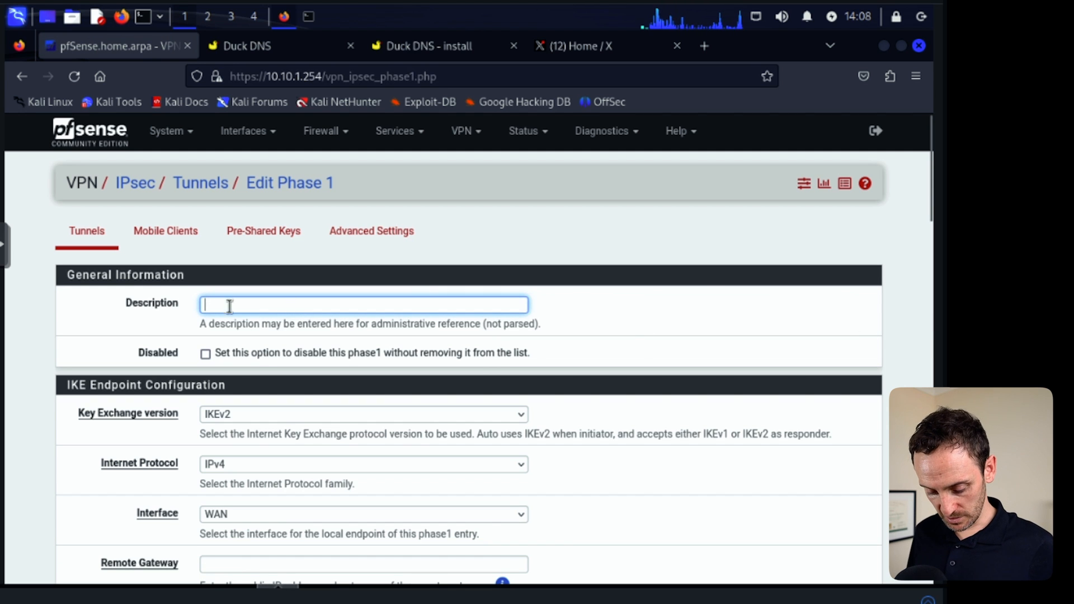
text(azure-0)
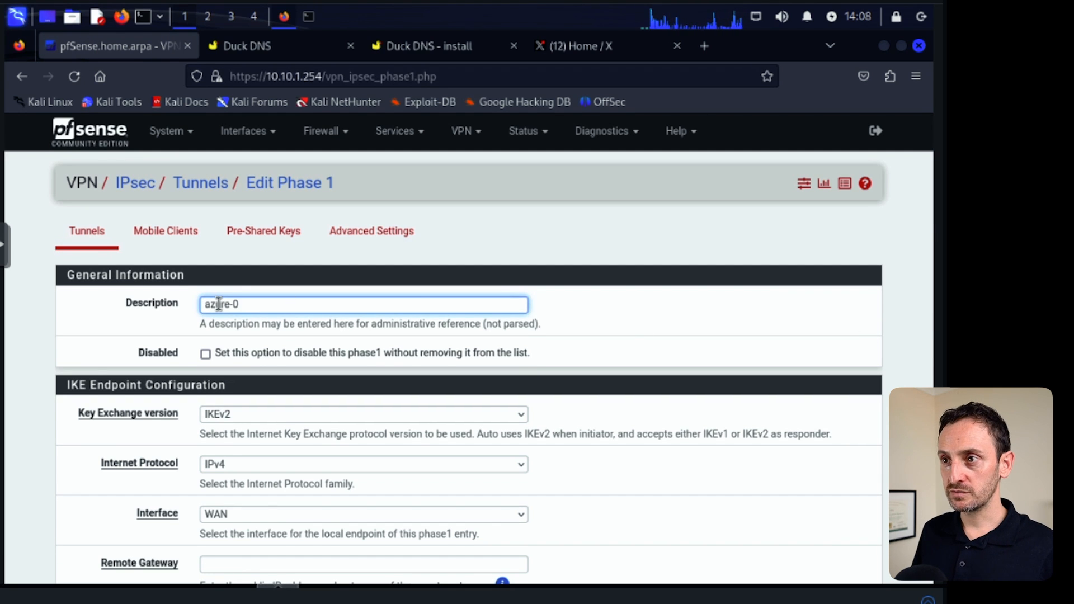
key(BackSpace)
text(vpn)
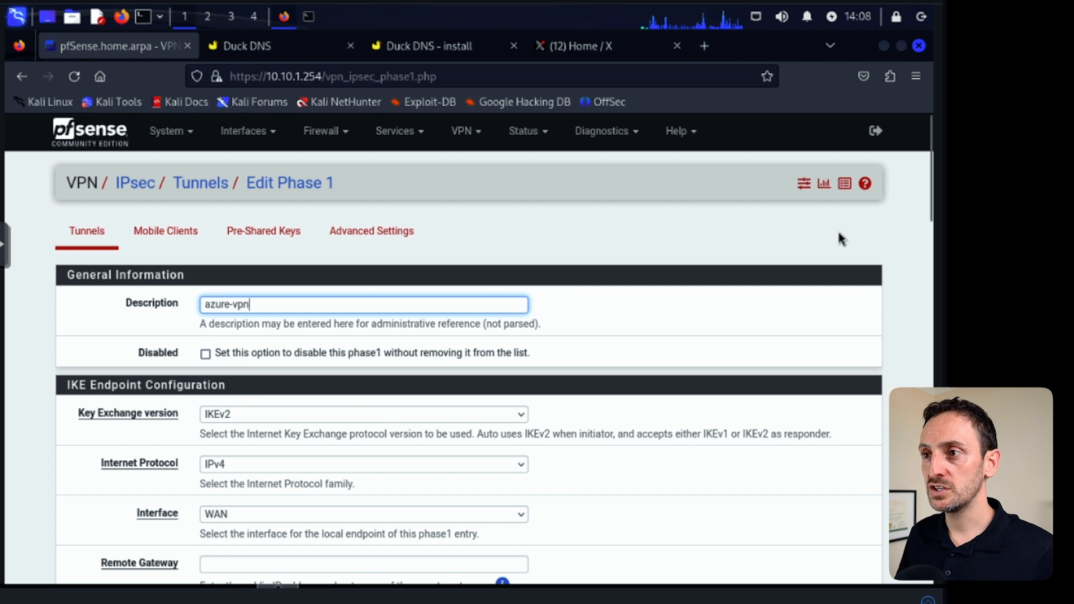
Set the tunnel's key exchange version to Auto.
scroll(840, 237, down, 3)
click(305, 251)
click(272, 253)
click(271, 249)
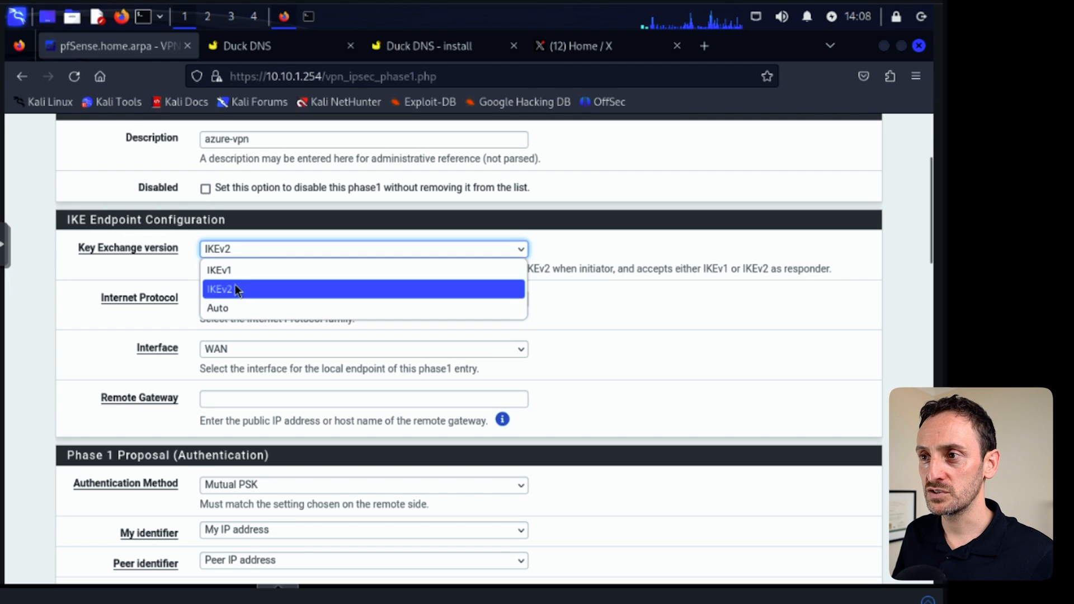
click(234, 312)
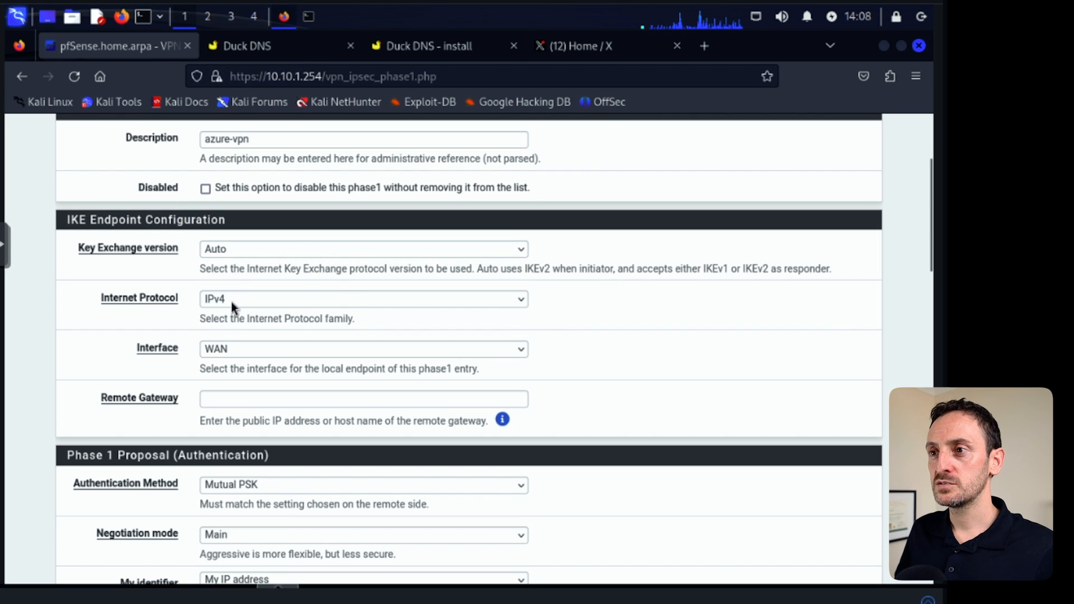
click(226, 401)
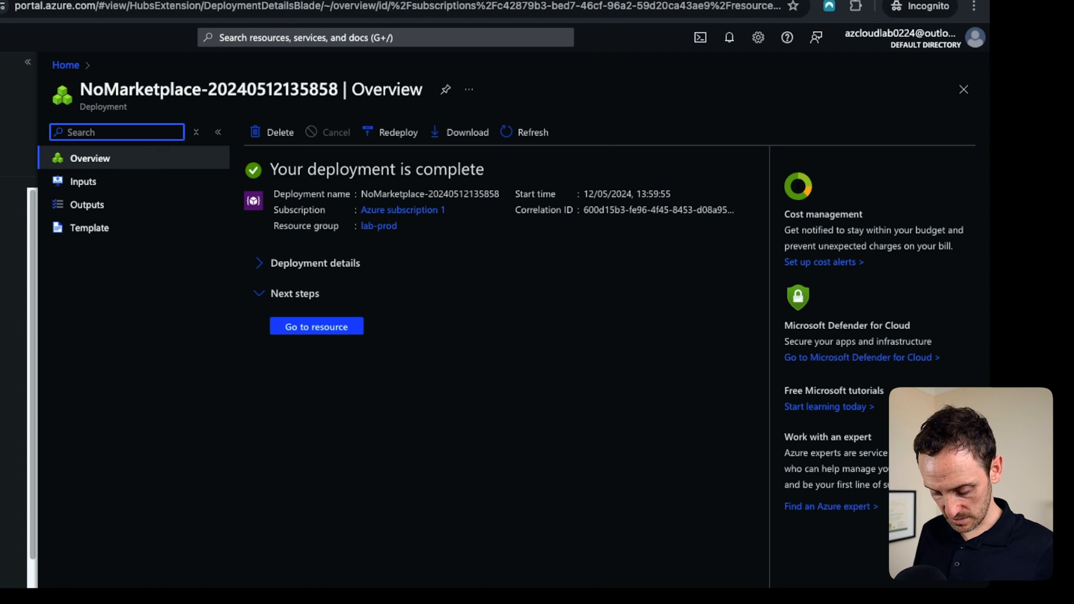
In the Azure portal, search for virtual networks.
click(307, 38)
text(virtual)
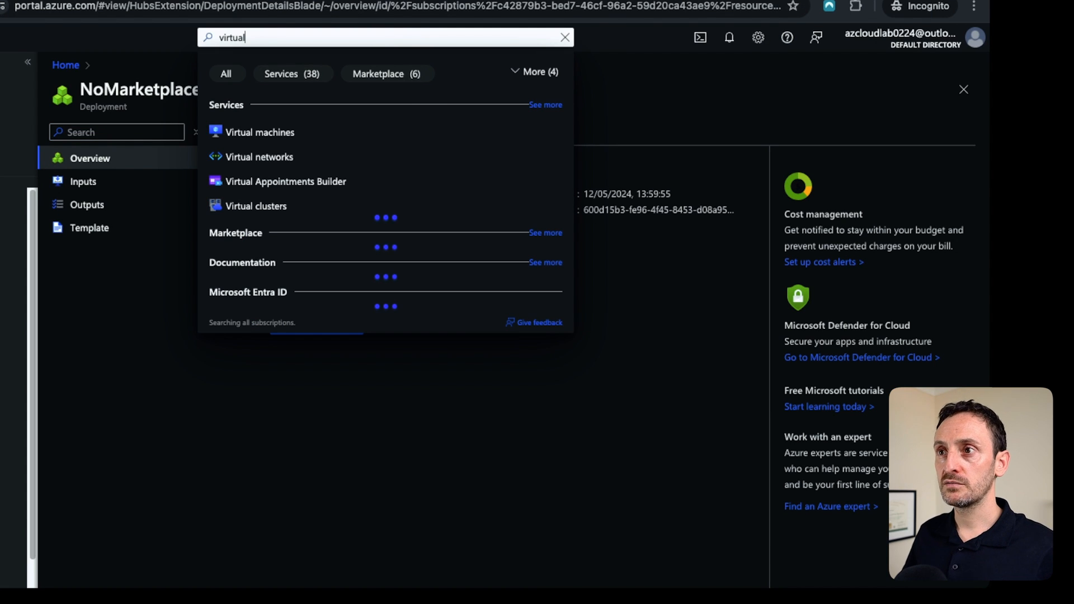
text( n)
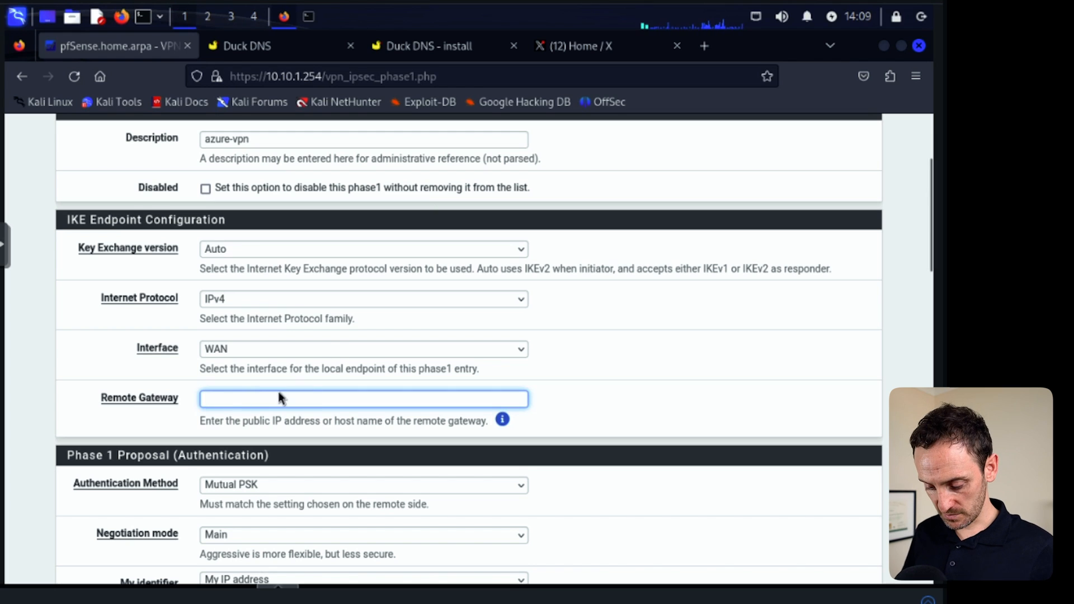
Enter 172.166.211.134 as the tunnel's remote gateway.
text(172.166)
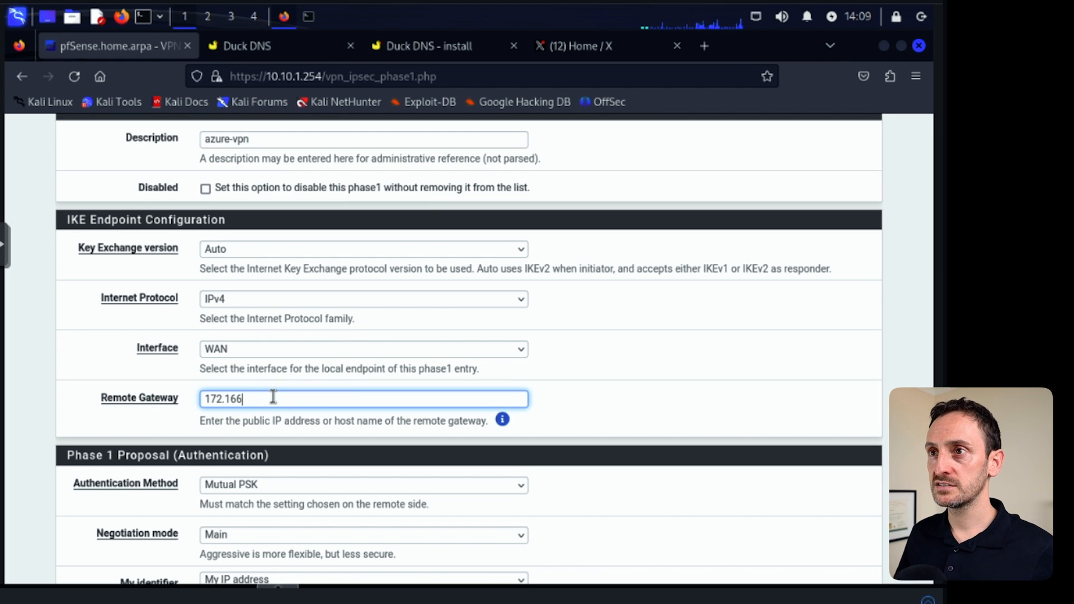
click(203, 13)
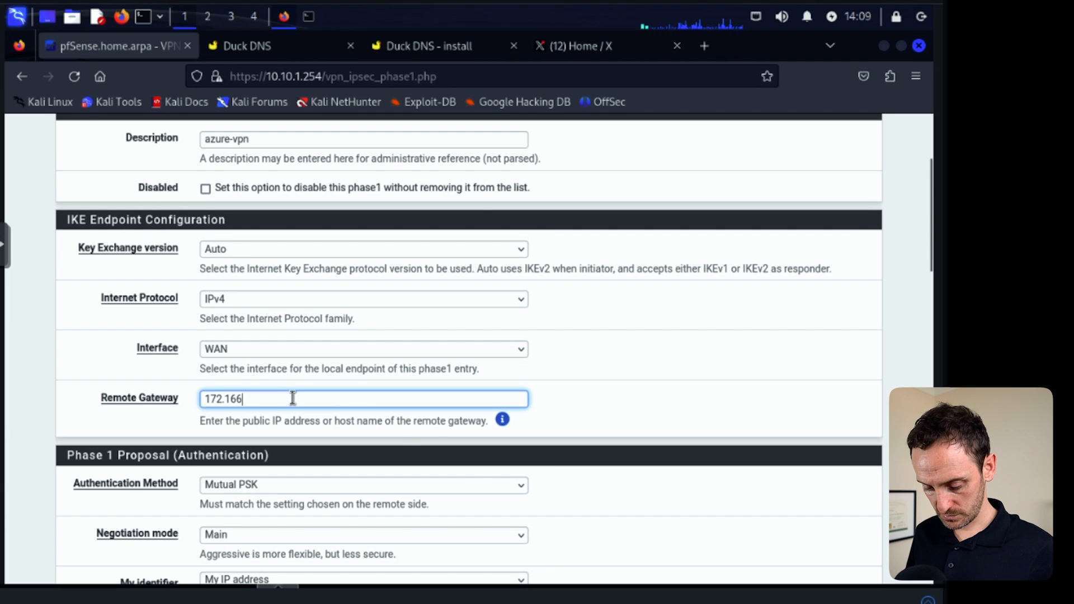
text(.211.134)
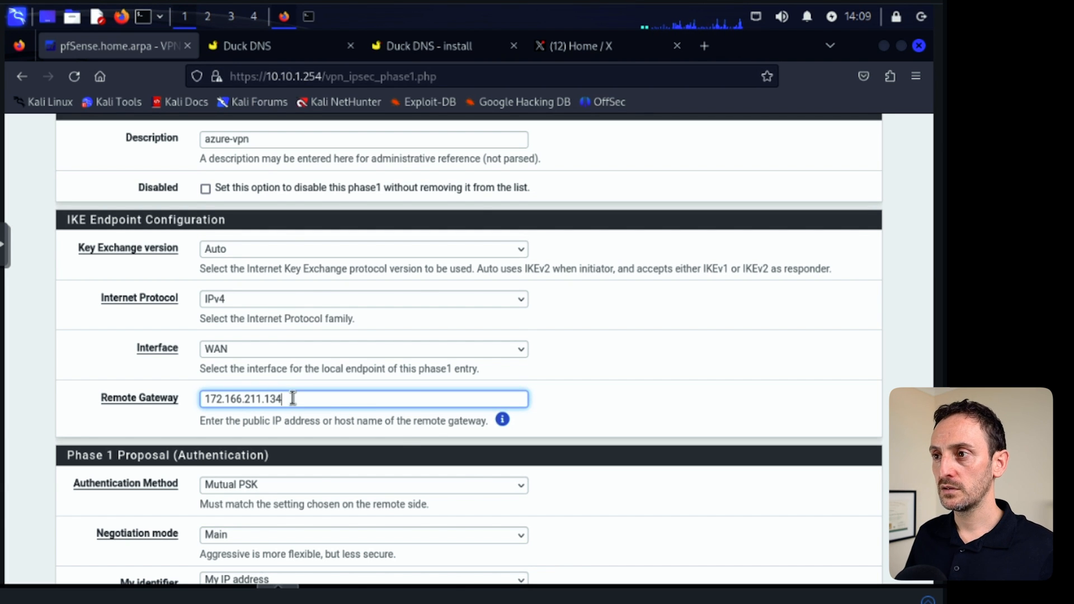
Set My identifier to Fully qualified domain name with the home lab's DuckDNS hostname pasted, and the peer identifier to Any.
scroll(293, 399, down, 3)
click(258, 318)
click(259, 319)
scroll(599, 364, down, 1)
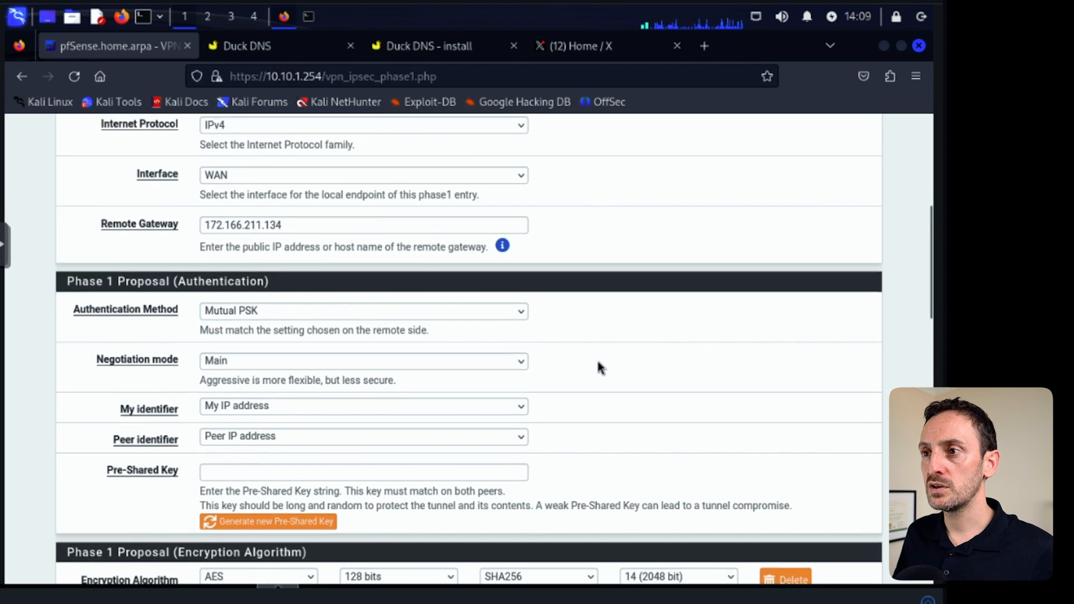
scroll(599, 363, down, 1)
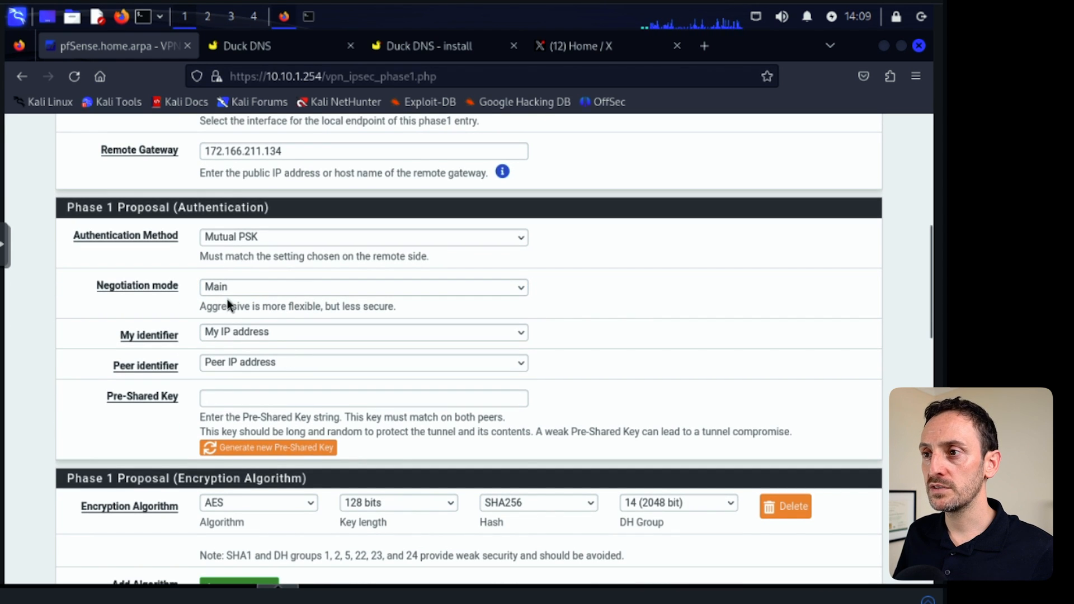
click(253, 334)
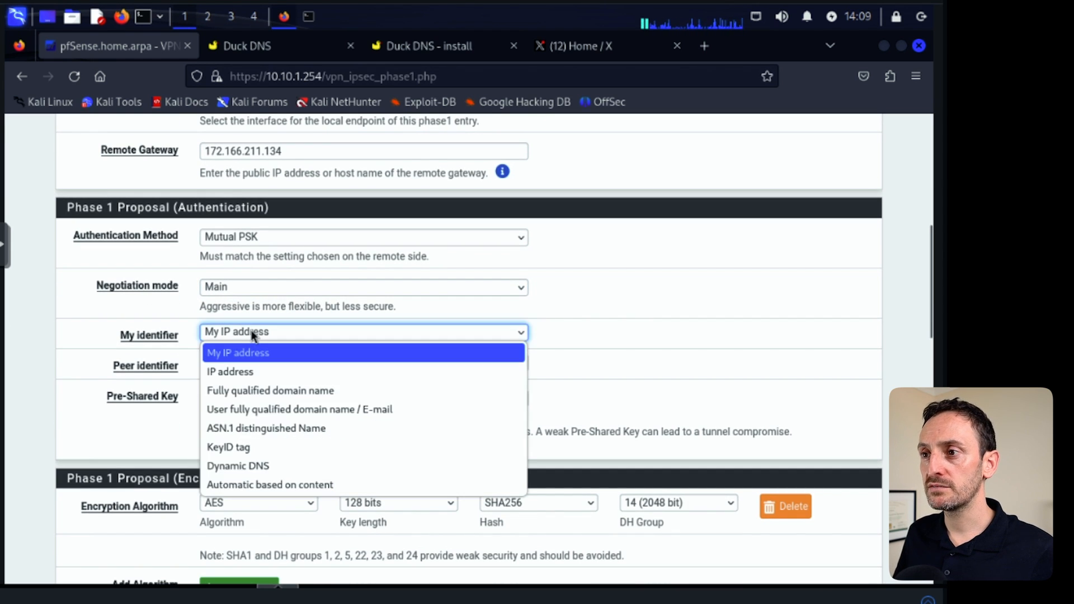
click(249, 391)
click(575, 332)
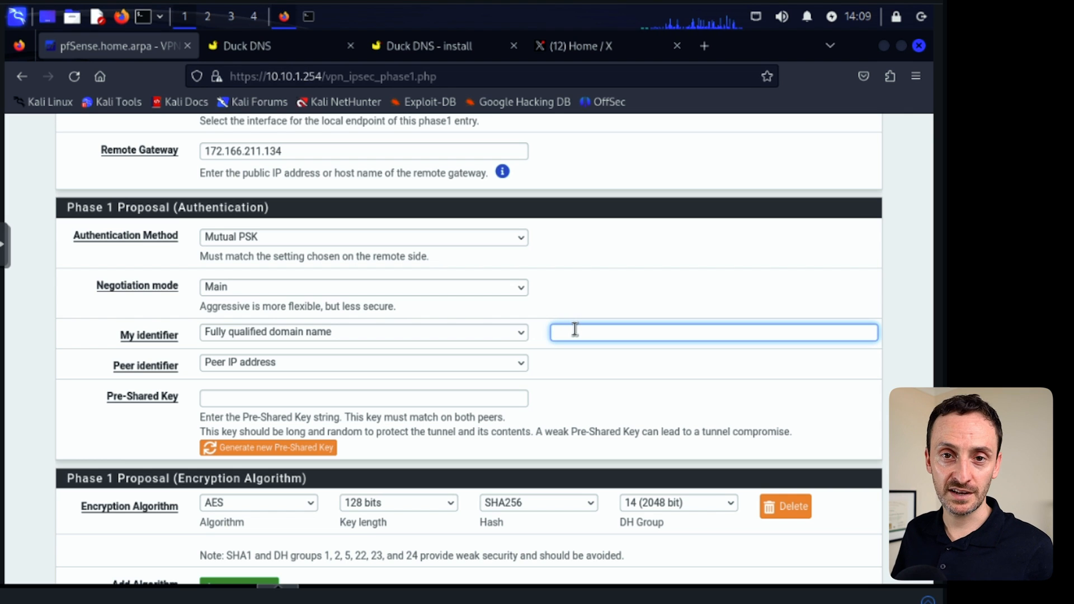
scroll(579, 335, down, 3)
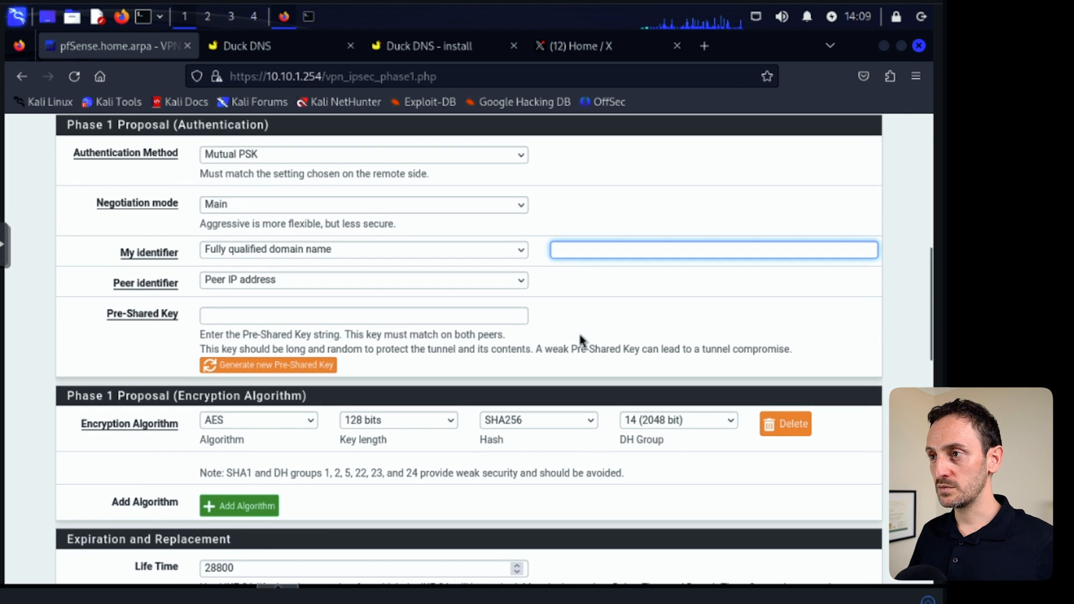
key(ctrl+v)
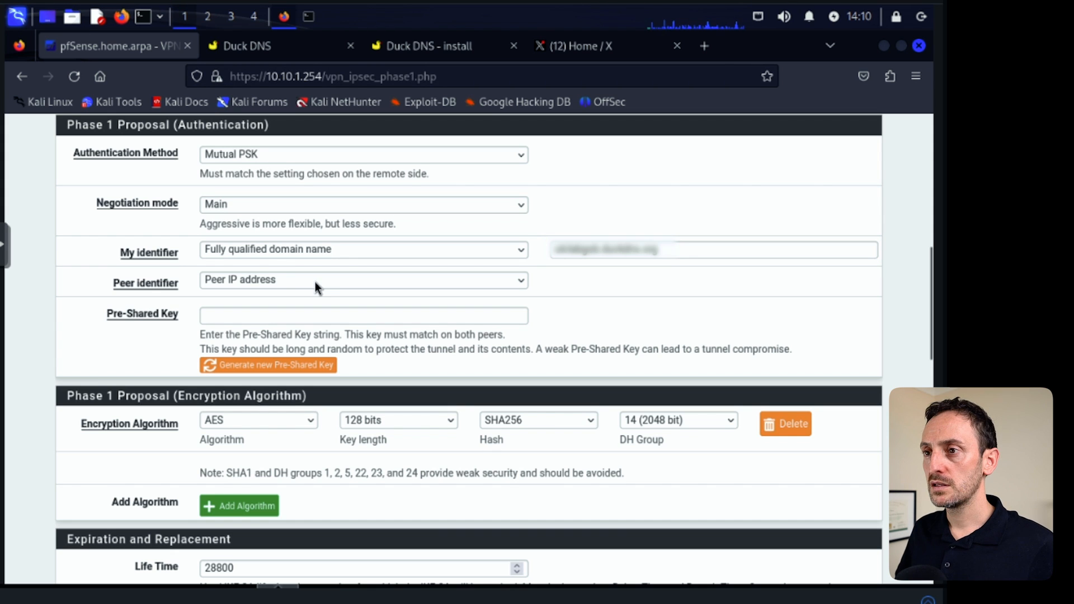
click(272, 281)
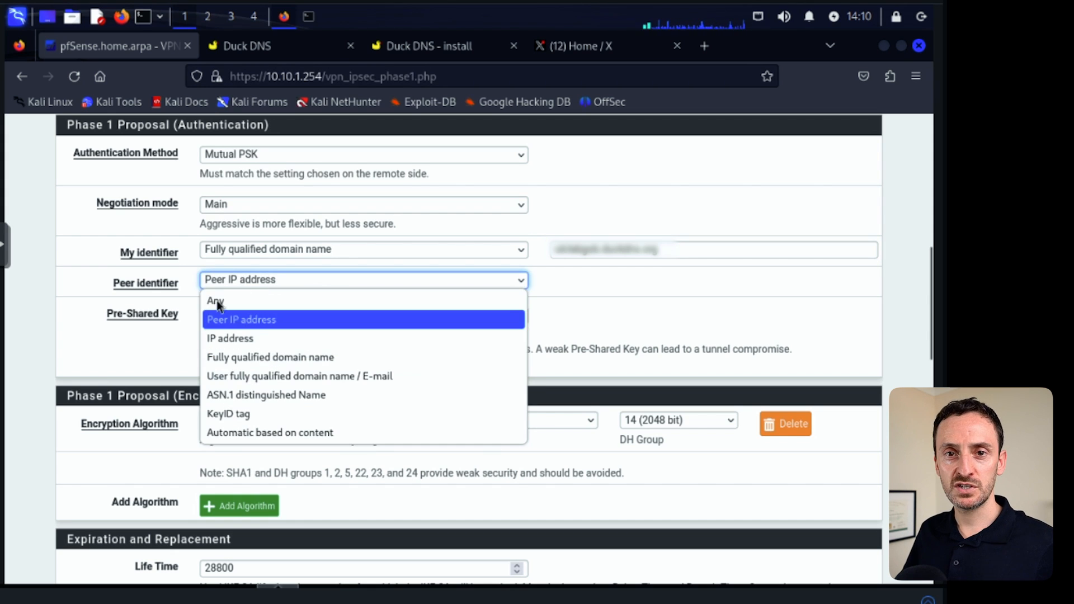
click(224, 301)
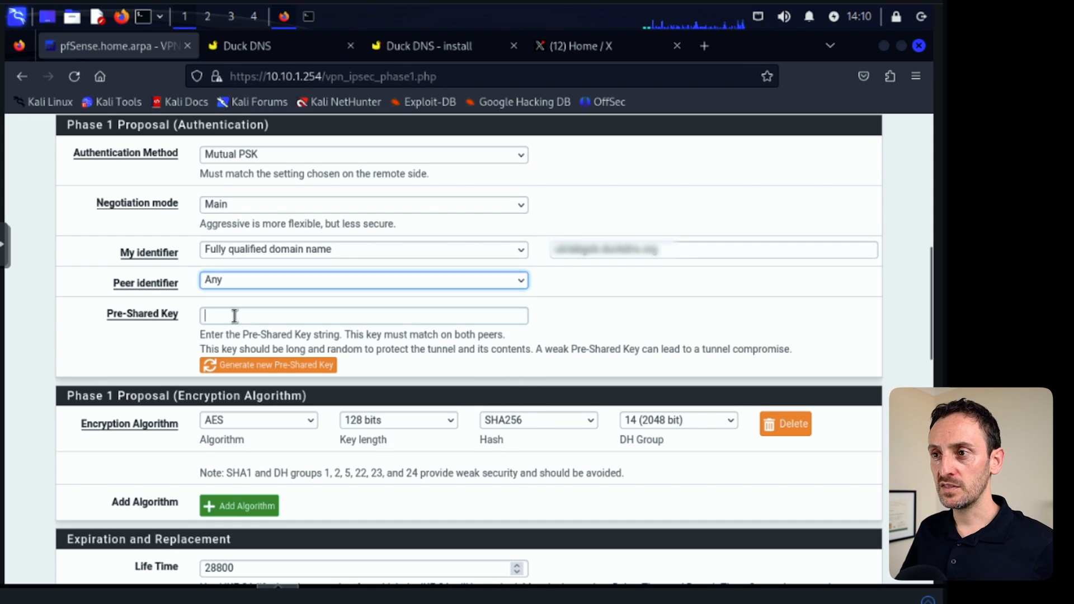
Enter the tunnel's pre-shared key.
click(234, 316)
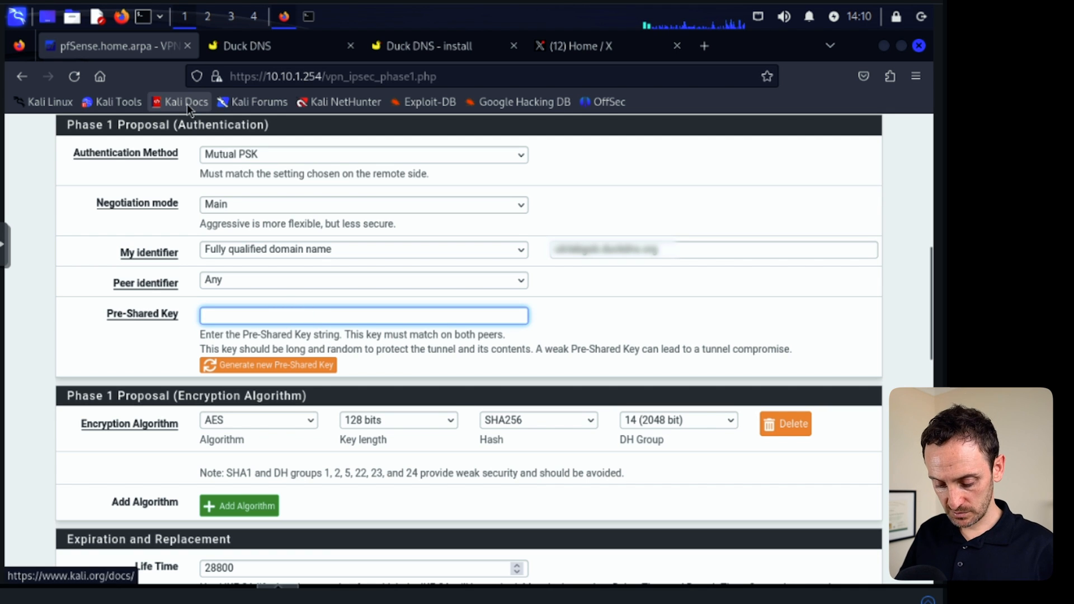
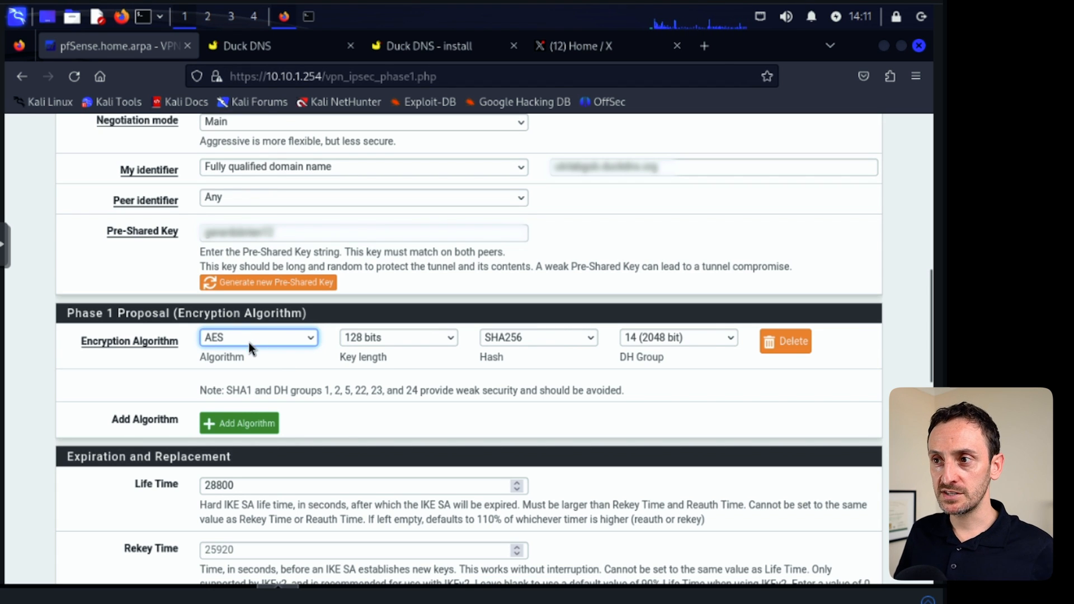
Set the Phase 1 proposal to AES 256 bits with SHA256 hash and DH group 14 (2048 bit).
click(431, 340)
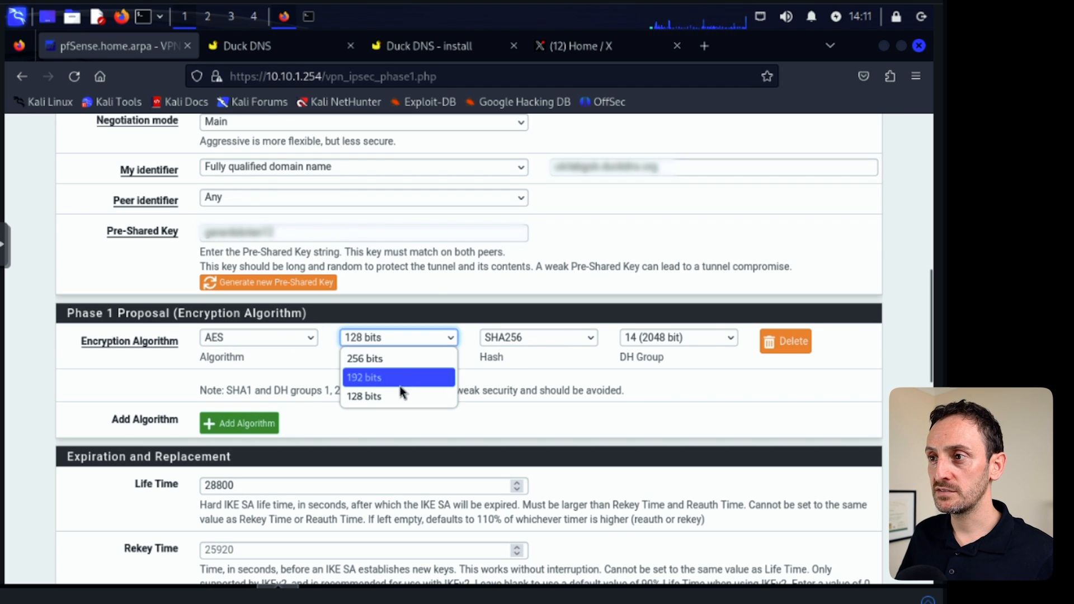
click(392, 358)
click(530, 340)
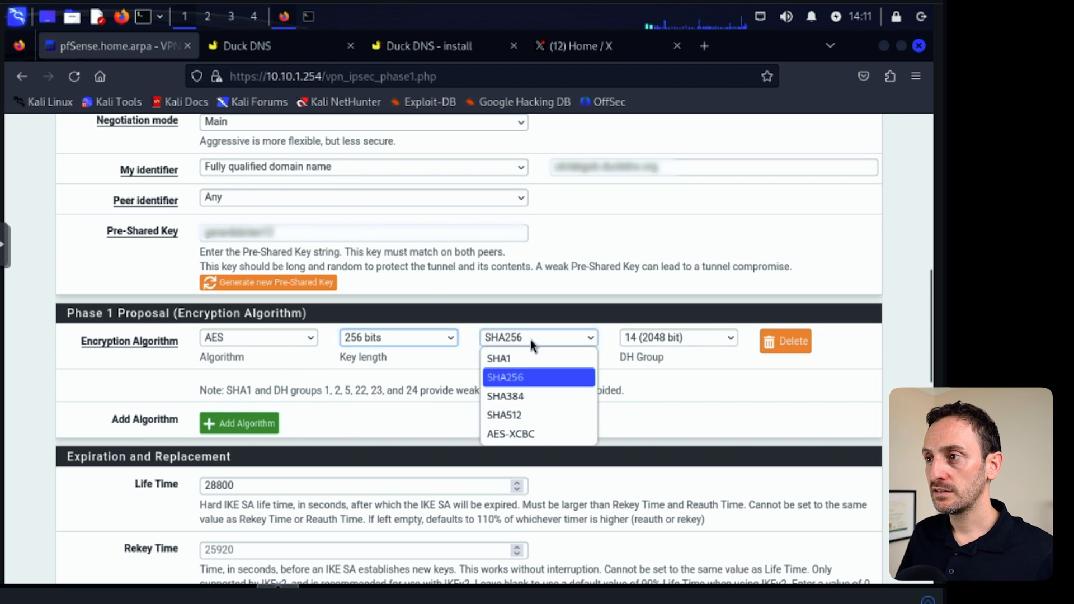
click(519, 377)
click(700, 340)
click(700, 340)
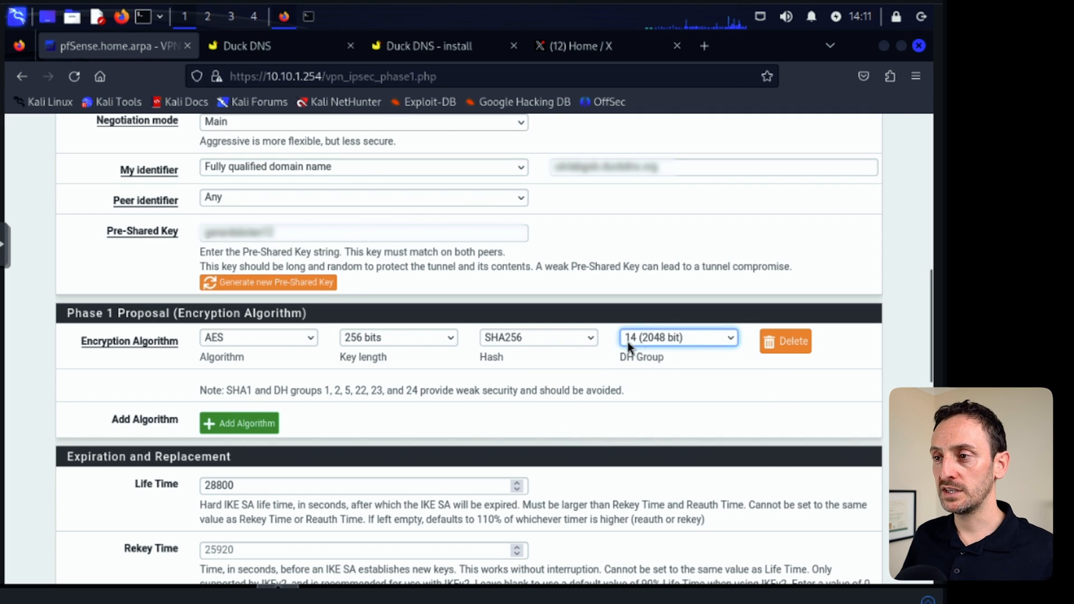
click(749, 355)
Save the Phase 1 tunnel settings.
scroll(652, 406, down, 5)
scroll(626, 407, down, 8)
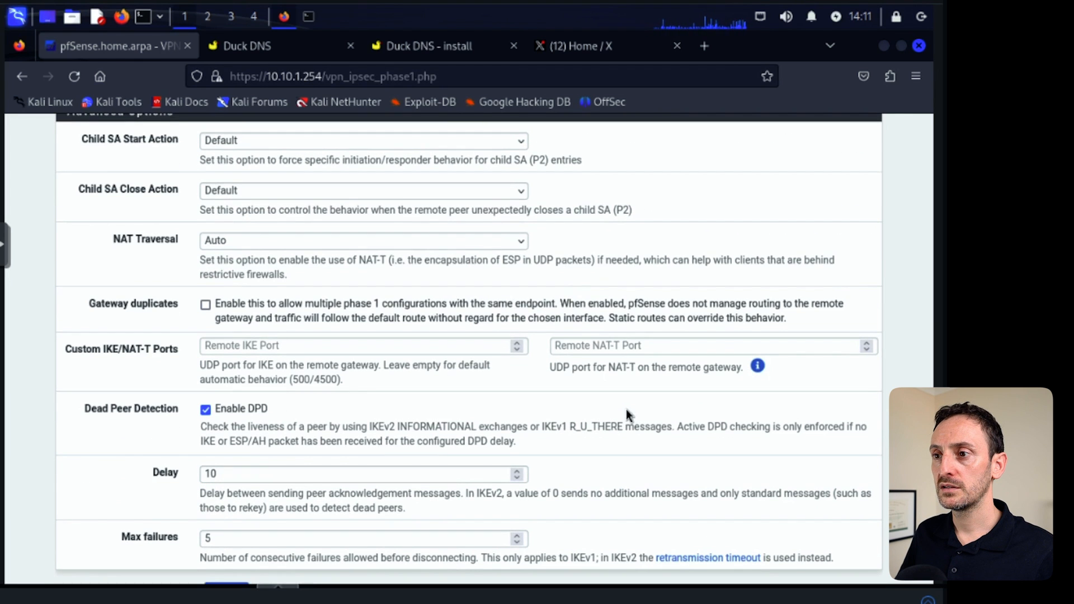
scroll(626, 413, down, 2)
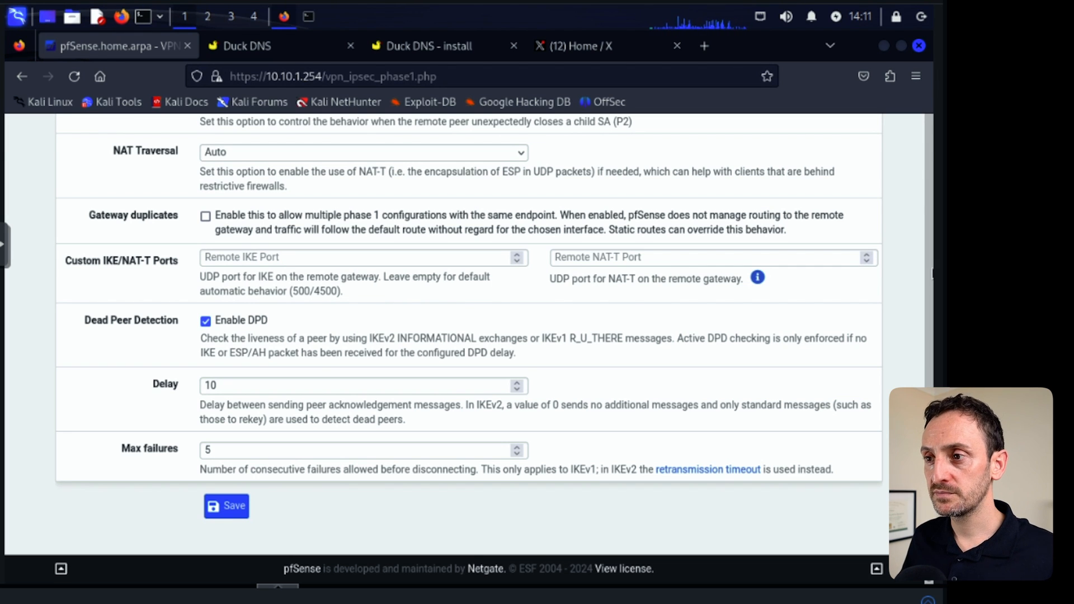
click(226, 507)
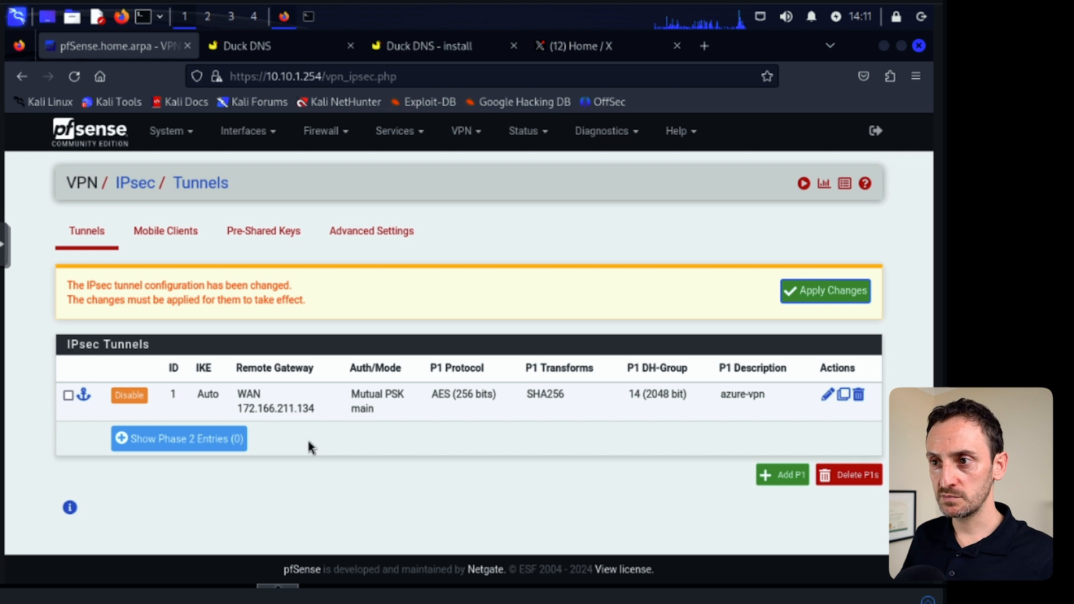
Add a Phase 2 entry to the azure-vpn tunnel with the description azure-vpn-p2.
click(176, 441)
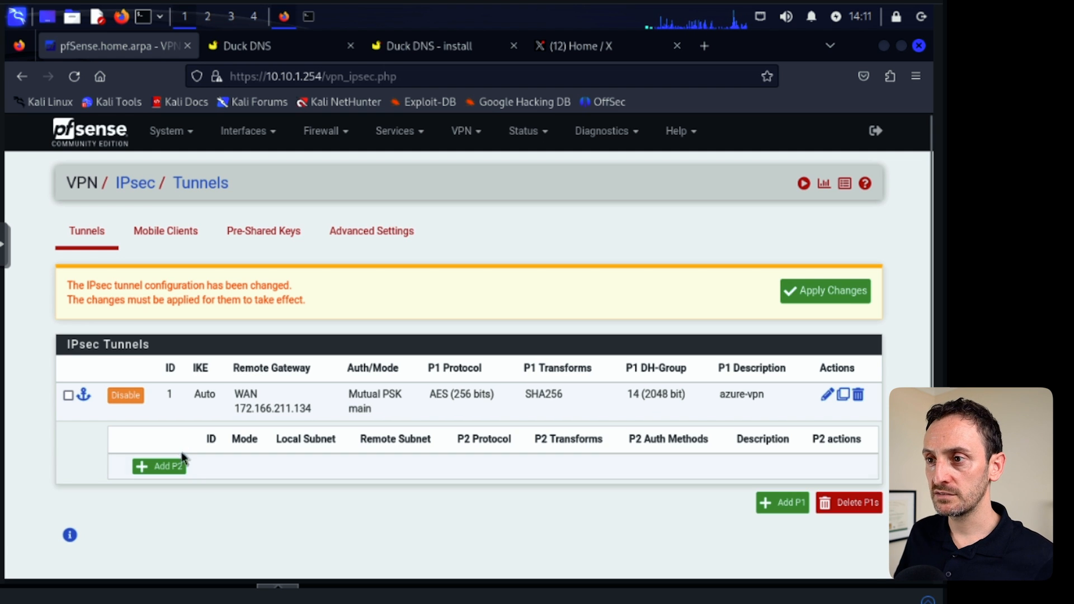
click(165, 467)
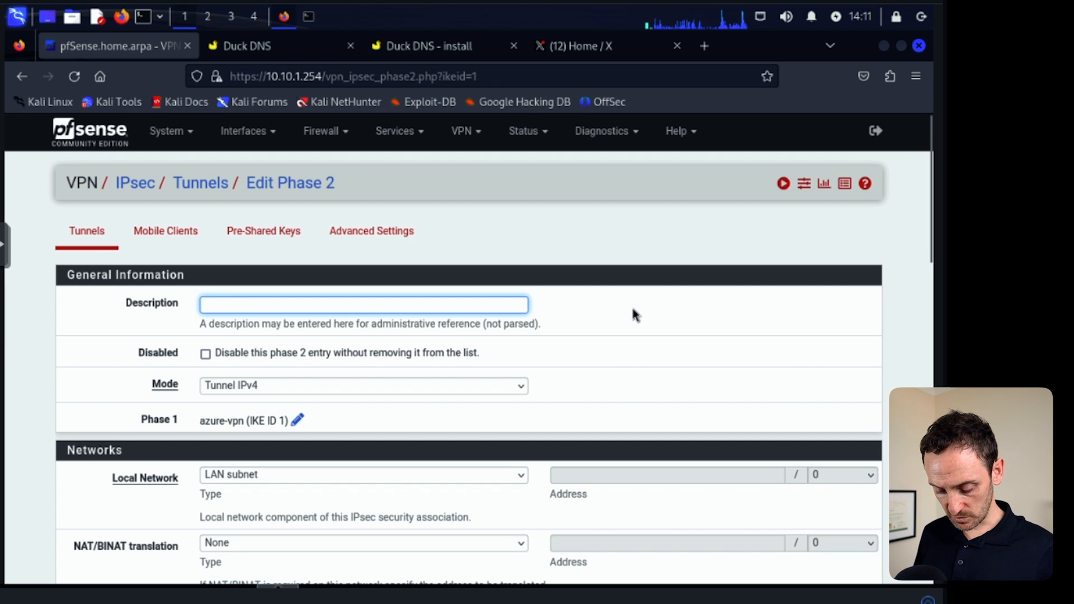
text(azure-vpn-p2)
click(631, 305)
Set the Phase 2 local network to type Network with address 10.10.0.0/16.
scroll(631, 304, down, 2)
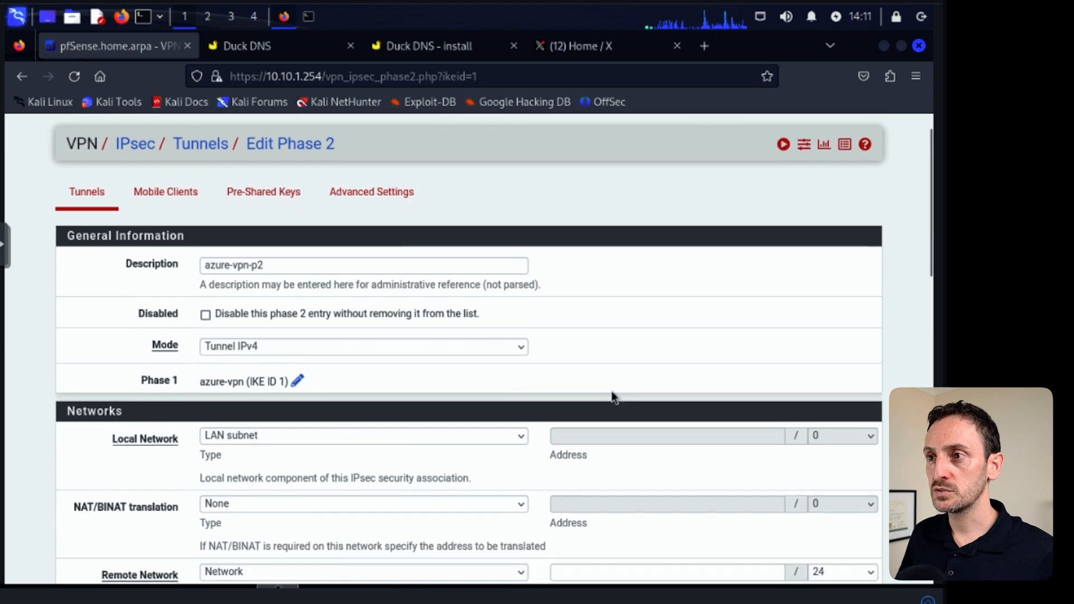
click(289, 303)
click(257, 324)
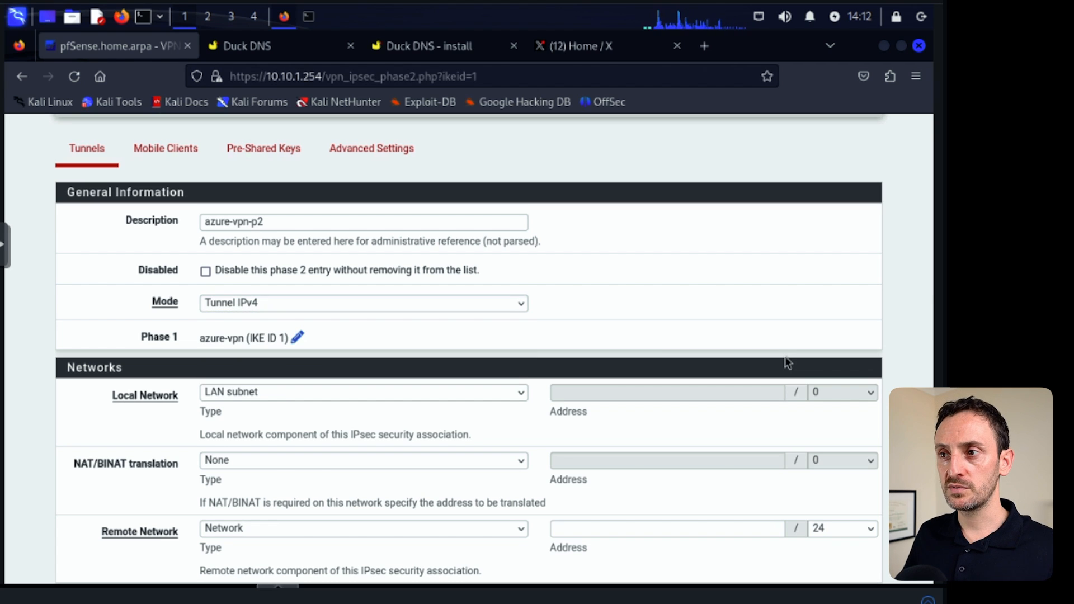
click(520, 396)
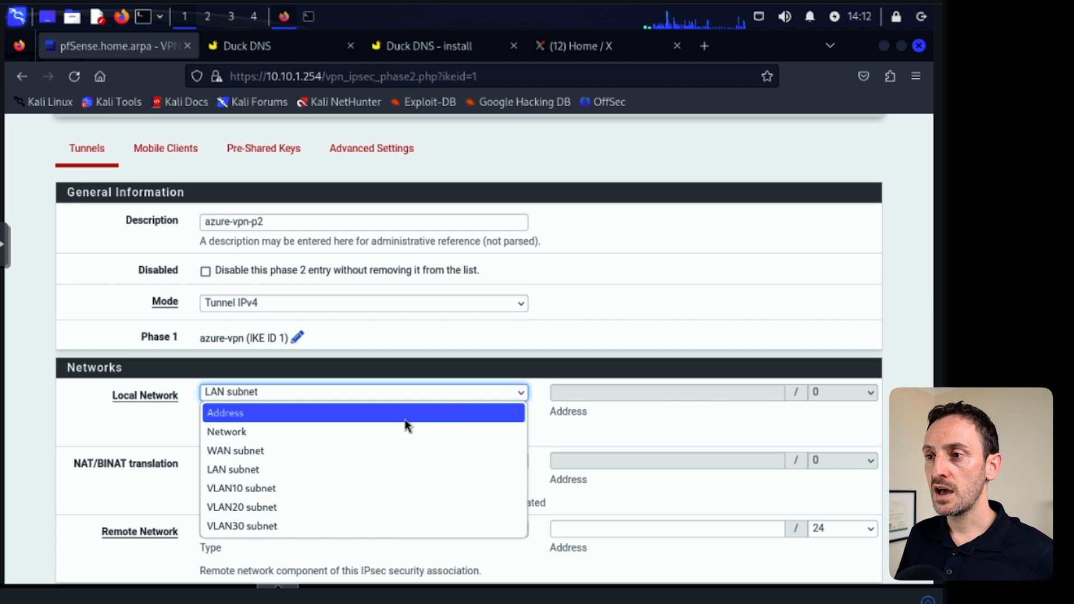
click(234, 438)
click(577, 393)
text(10.10)
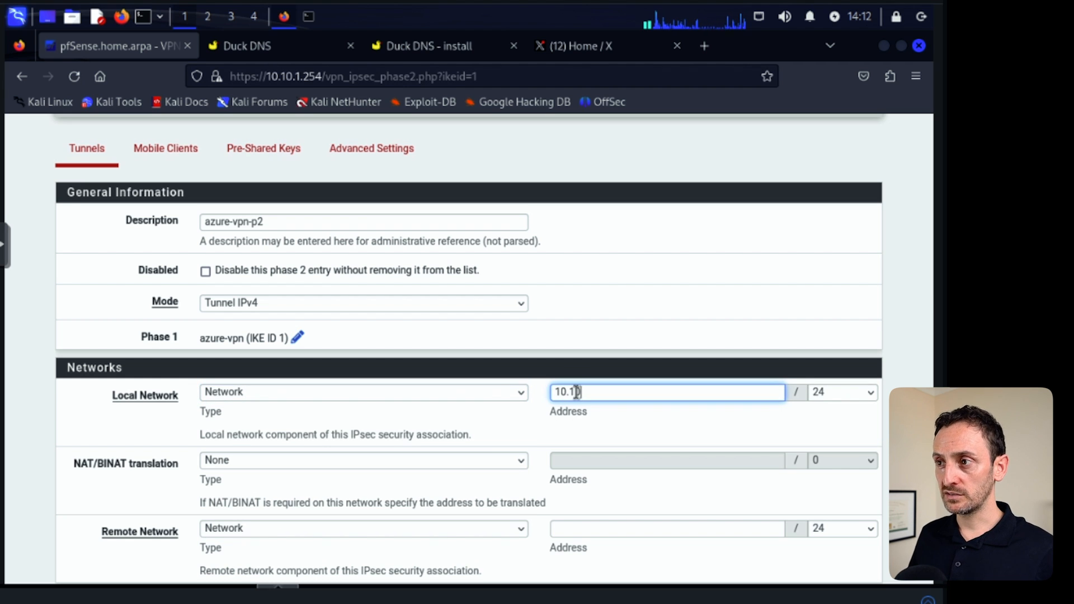
text(.0.0)
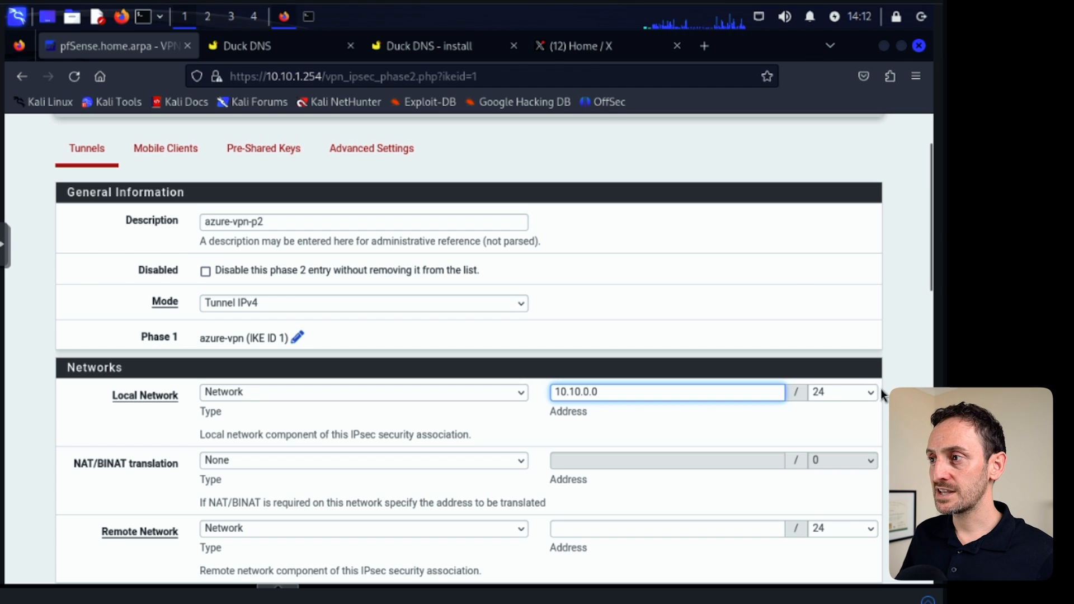
click(871, 393)
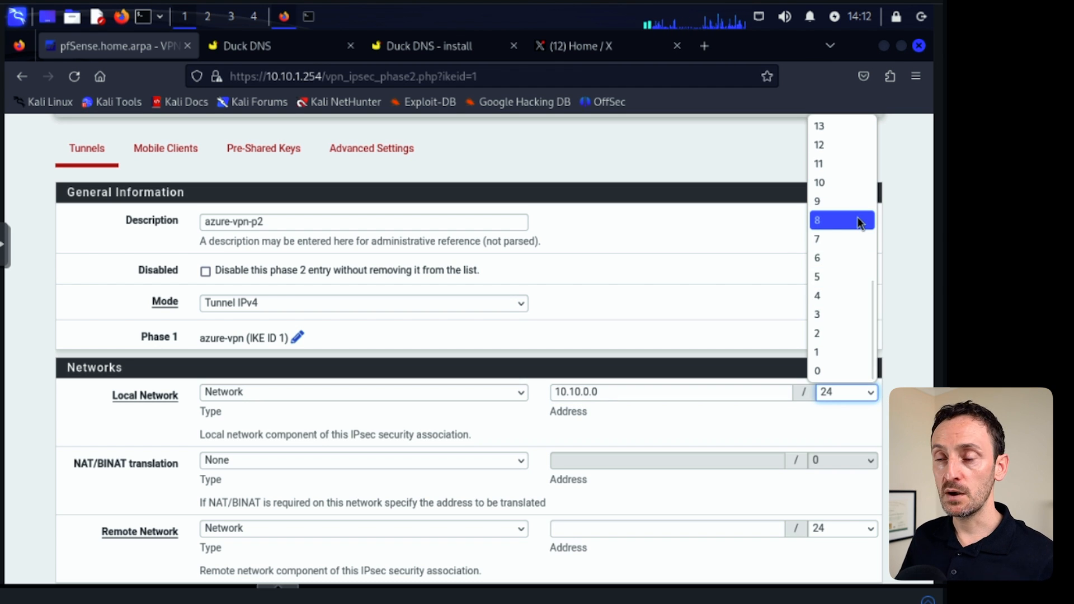
scroll(857, 220, up, 4)
scroll(858, 218, up, 2)
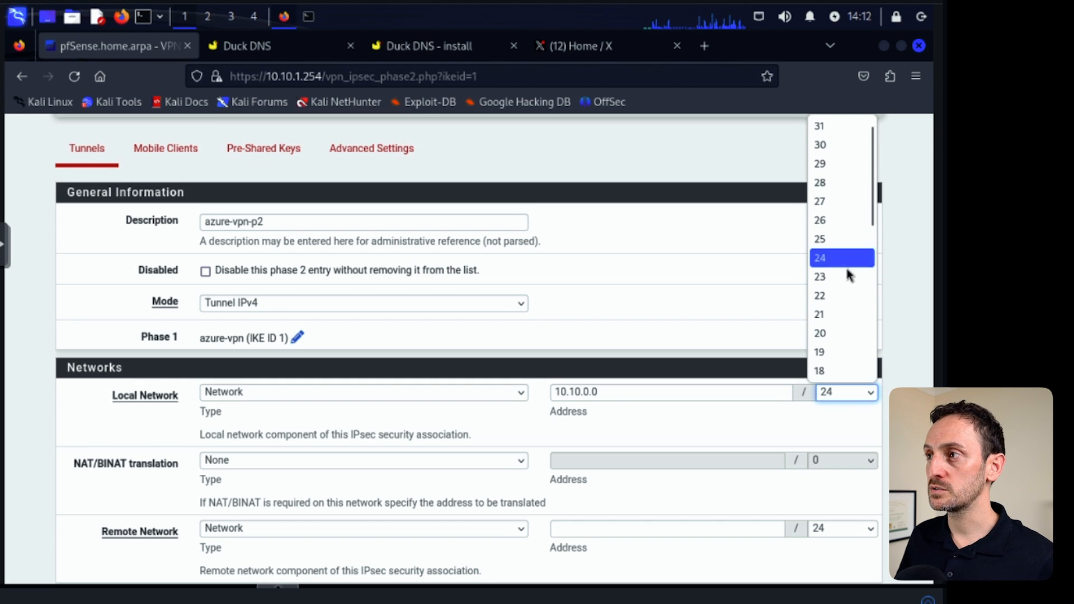
click(832, 140)
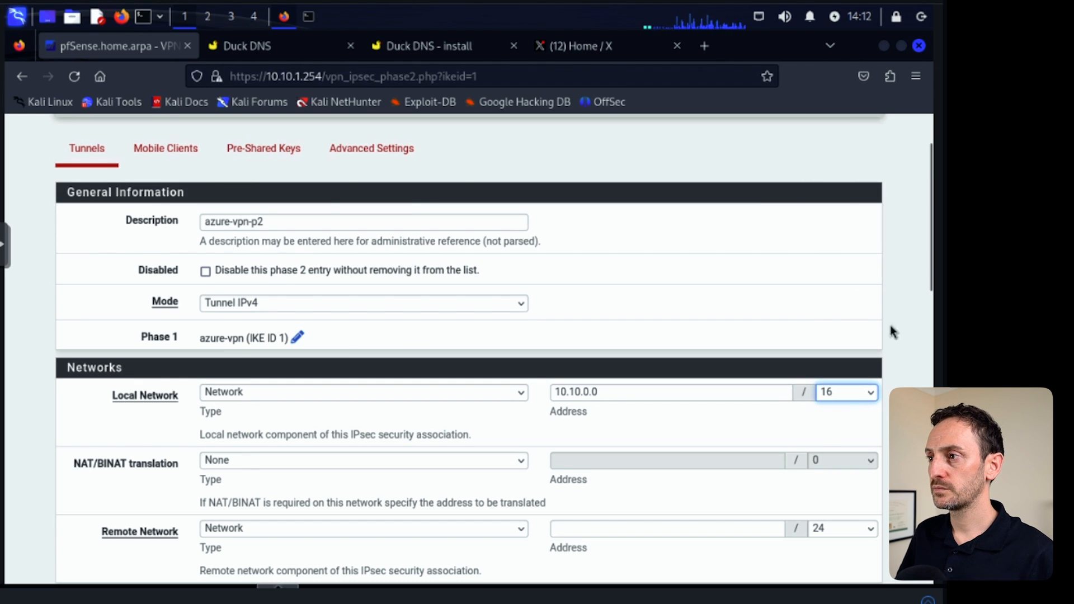
click(893, 331)
Set the Phase 2 remote network address to 10.30.0.0/16.
scroll(611, 352, down, 3)
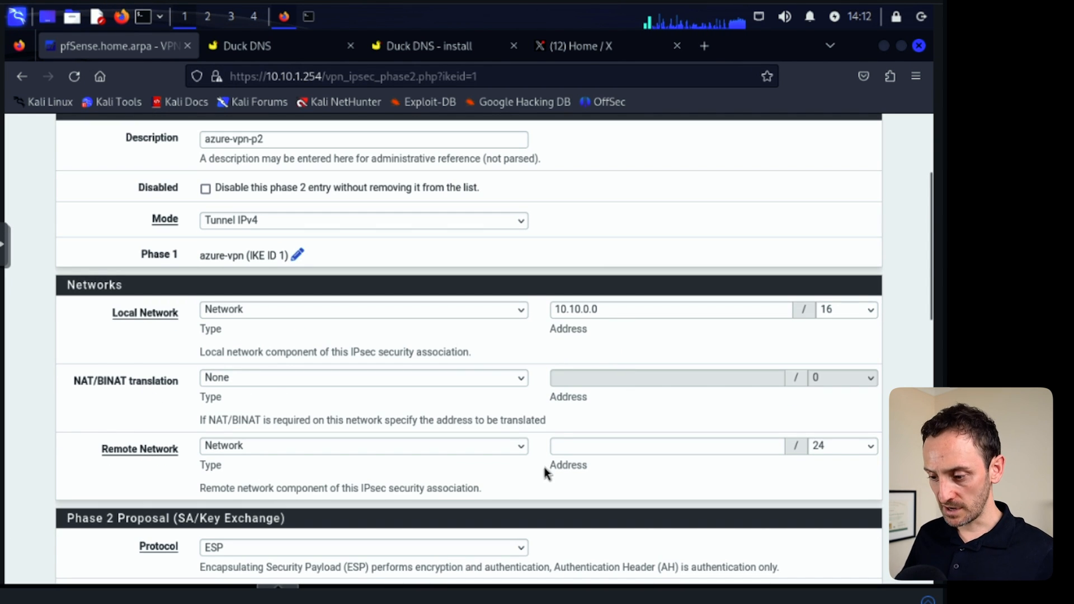
click(563, 443)
text(10.30.0.0)
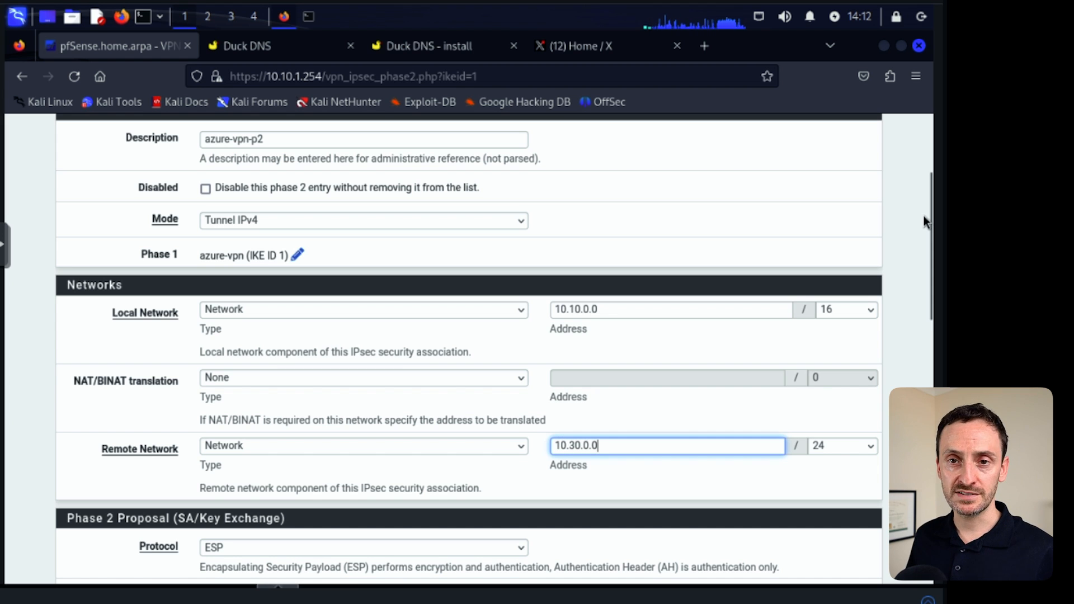
click(870, 446)
scroll(843, 369, down, 8)
click(844, 130)
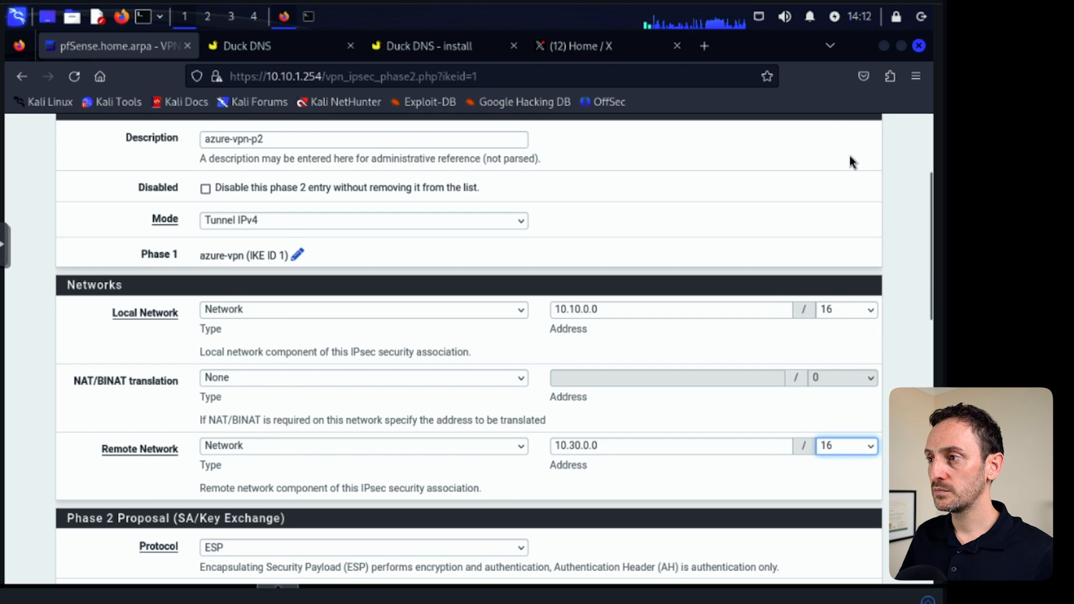
Set AES to 256 bits and also enable AES192-GCM and AES256-GCM encryption algorithms.
scroll(406, 355, down, 5)
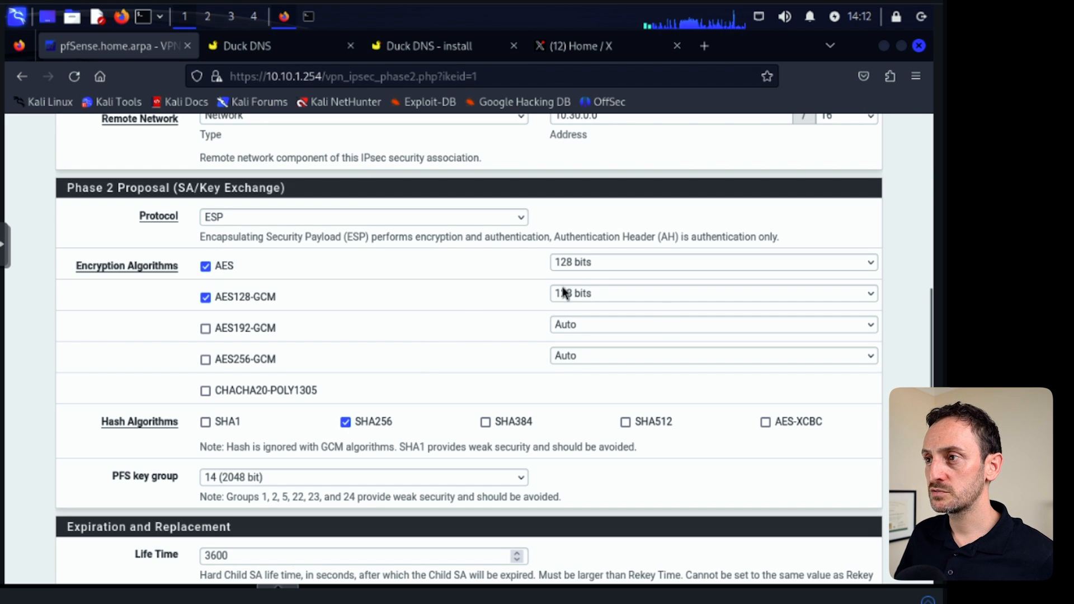
click(589, 263)
click(587, 304)
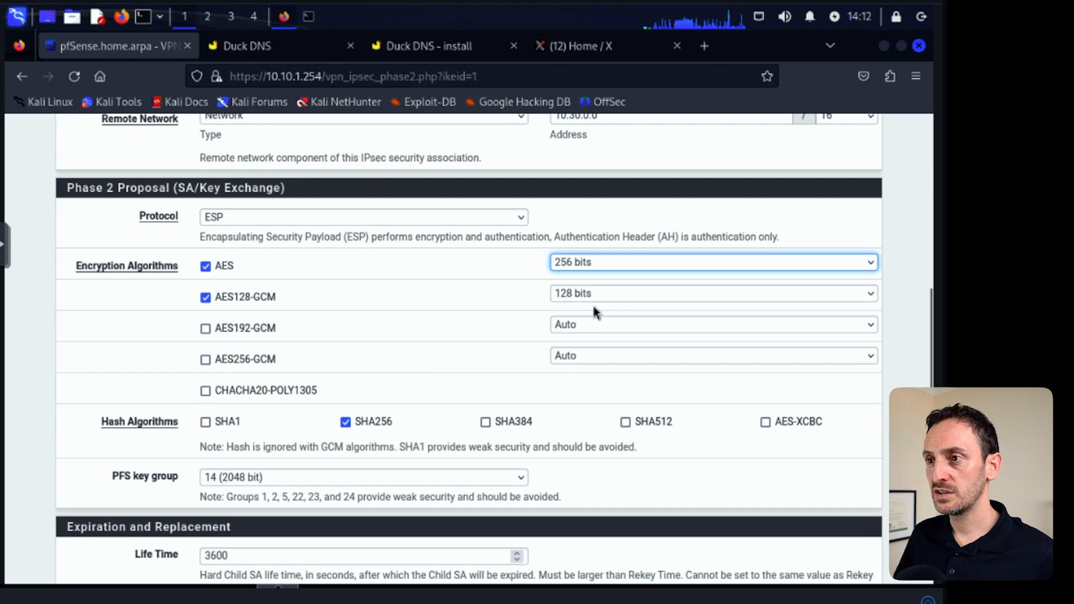
click(251, 331)
click(265, 360)
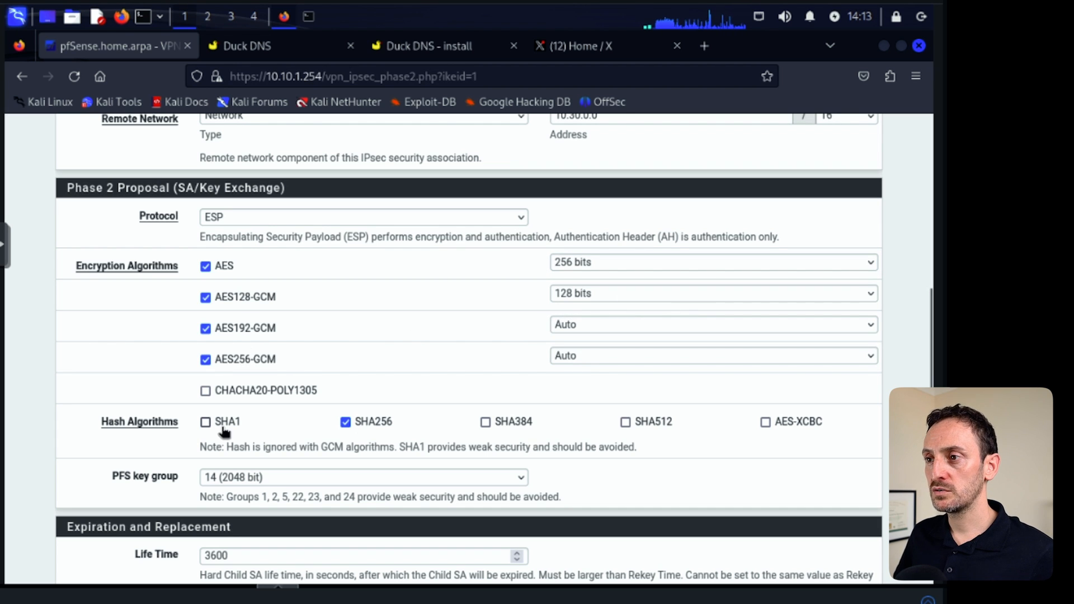
Turn the PFS key group off and save the Phase 2 entry.
scroll(550, 409, down, 2)
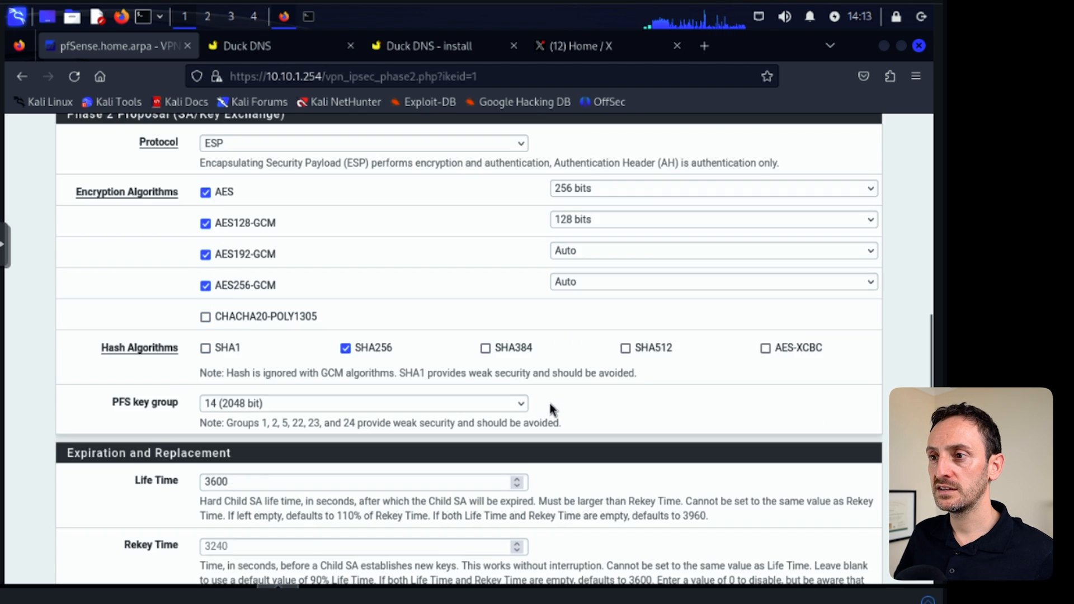
click(248, 394)
click(236, 129)
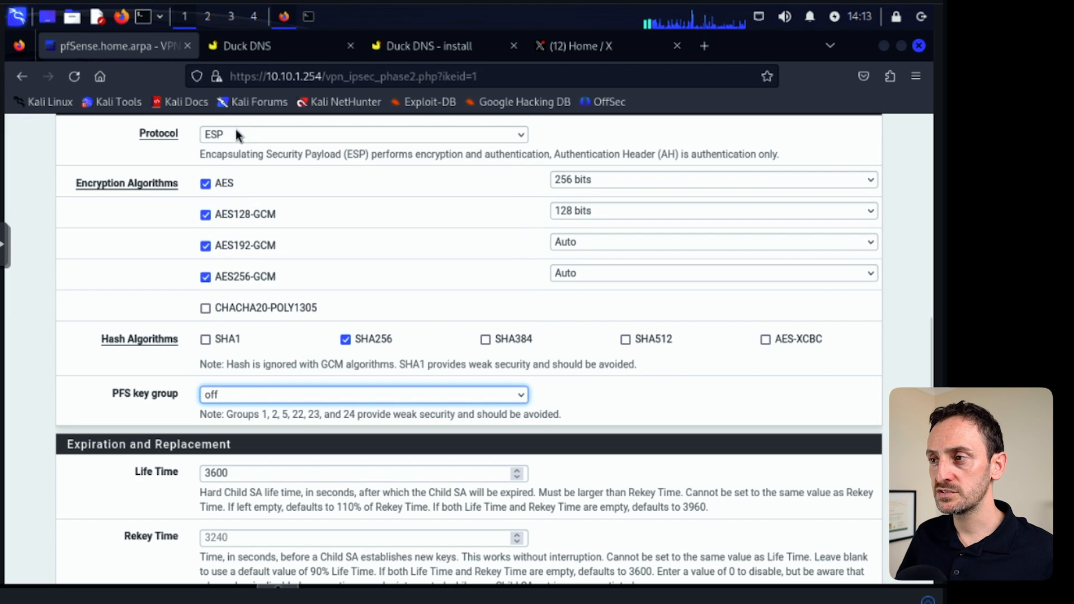
click(592, 396)
scroll(618, 387, down, 6)
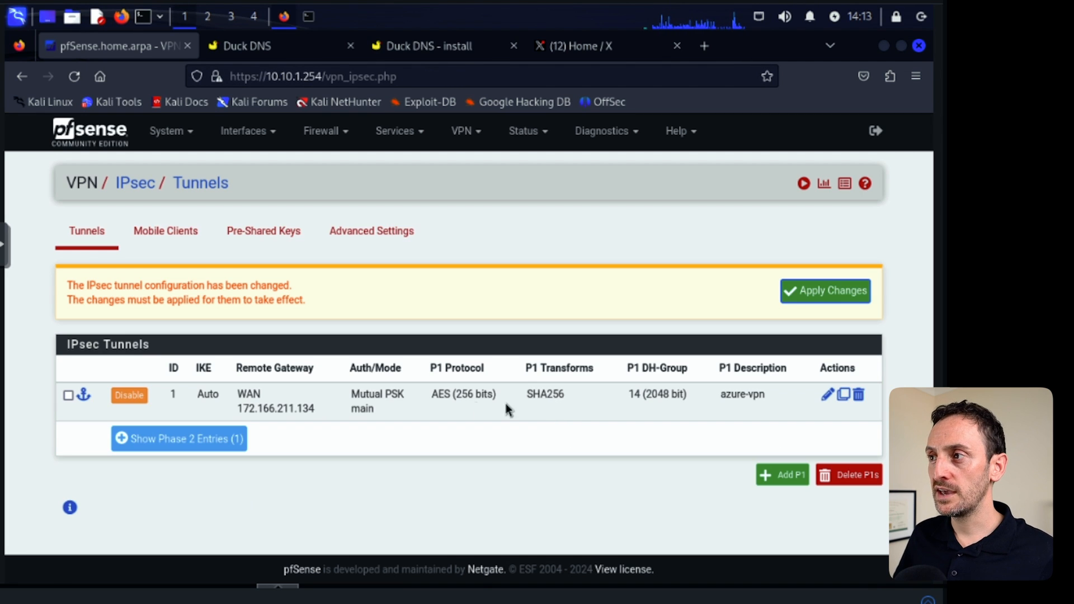
Apply the IPsec tunnel changes and expand the tunnel's Phase 2 entries.
click(823, 292)
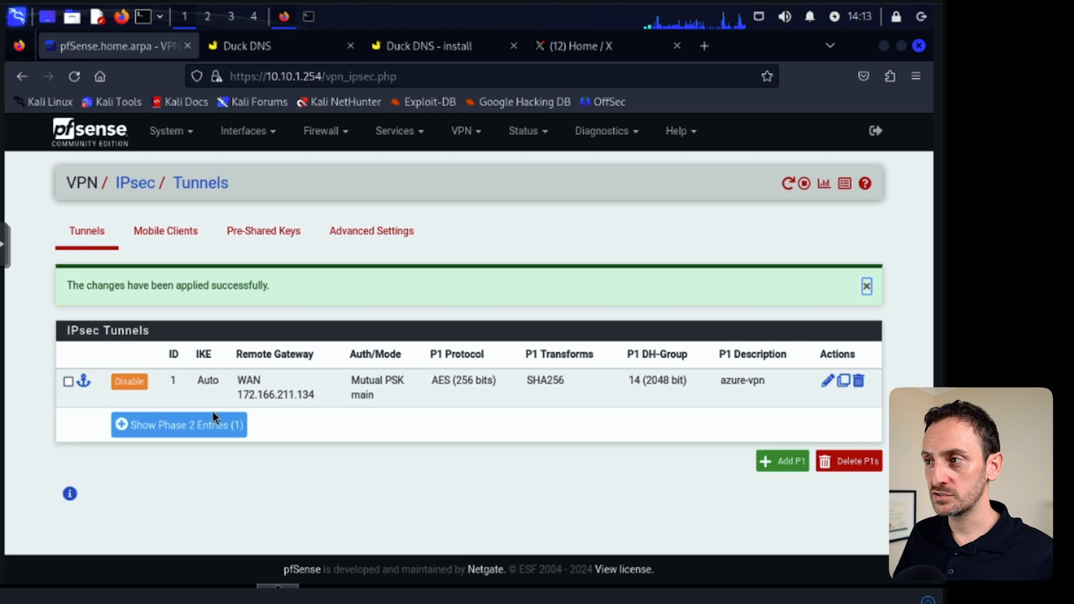
click(128, 426)
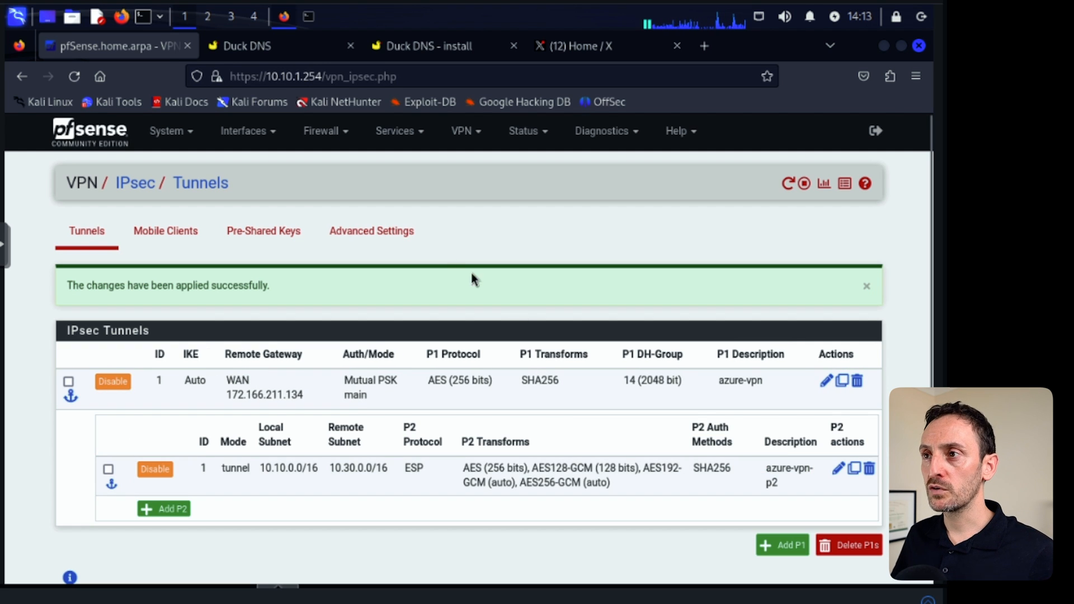
Add a pass rule on the IPsec firewall interface allowing any protocol, save it and apply the changes.
click(329, 134)
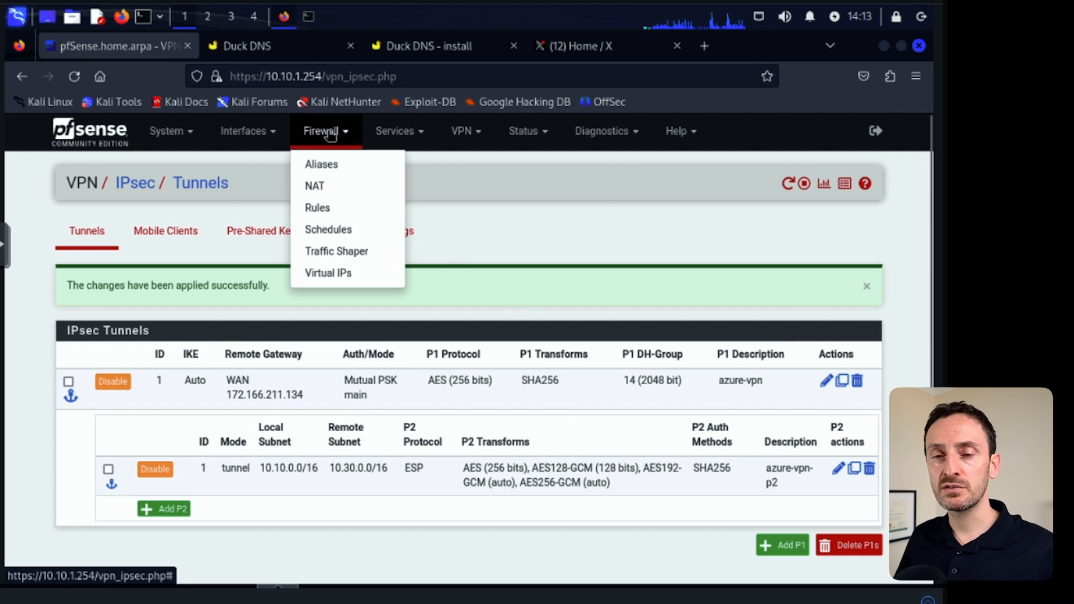
click(317, 208)
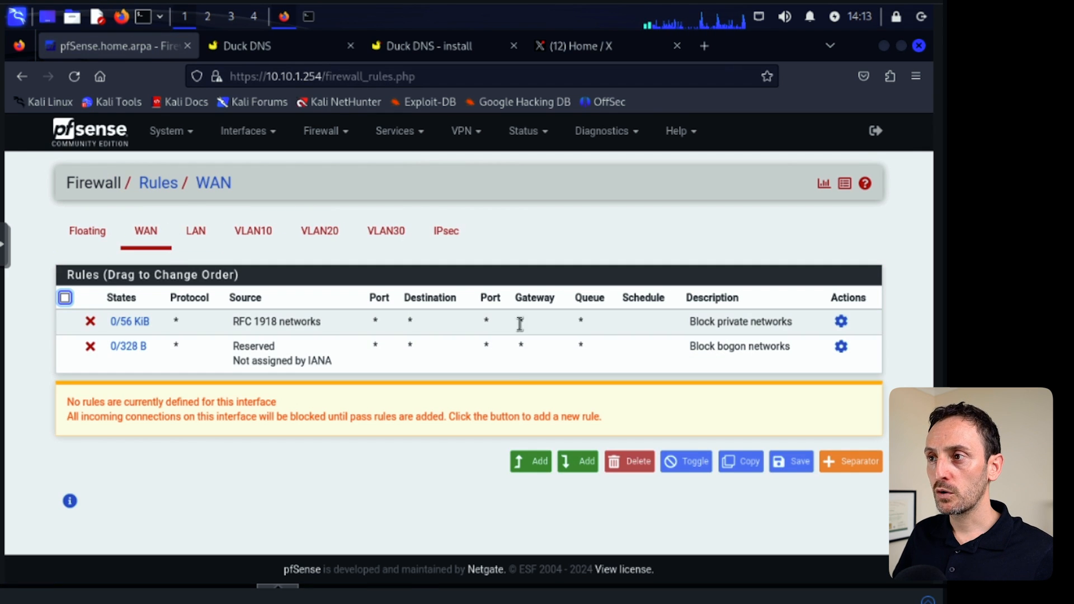
click(446, 231)
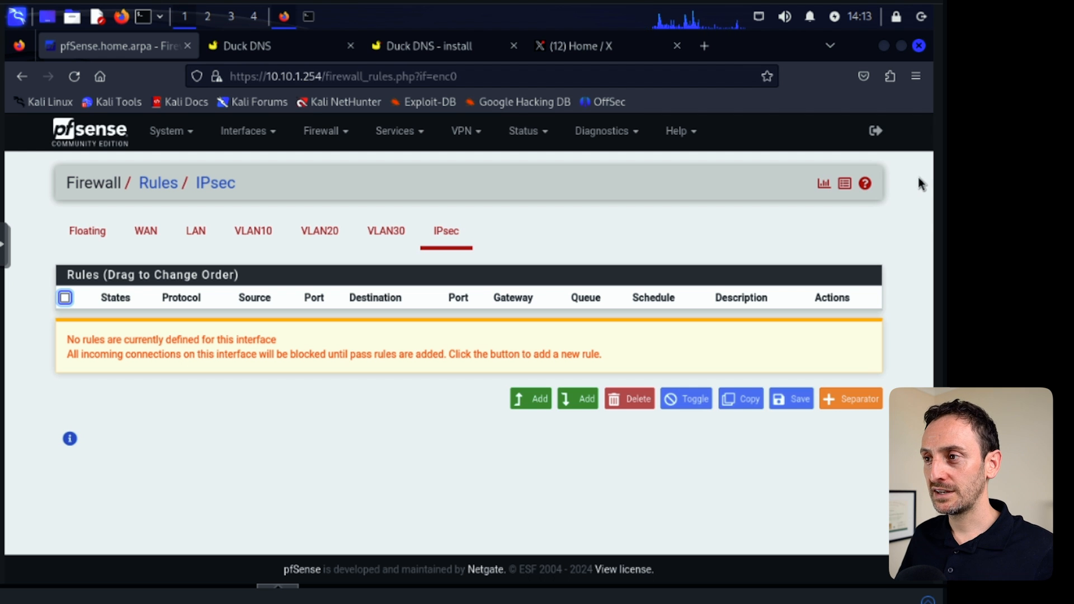
click(530, 399)
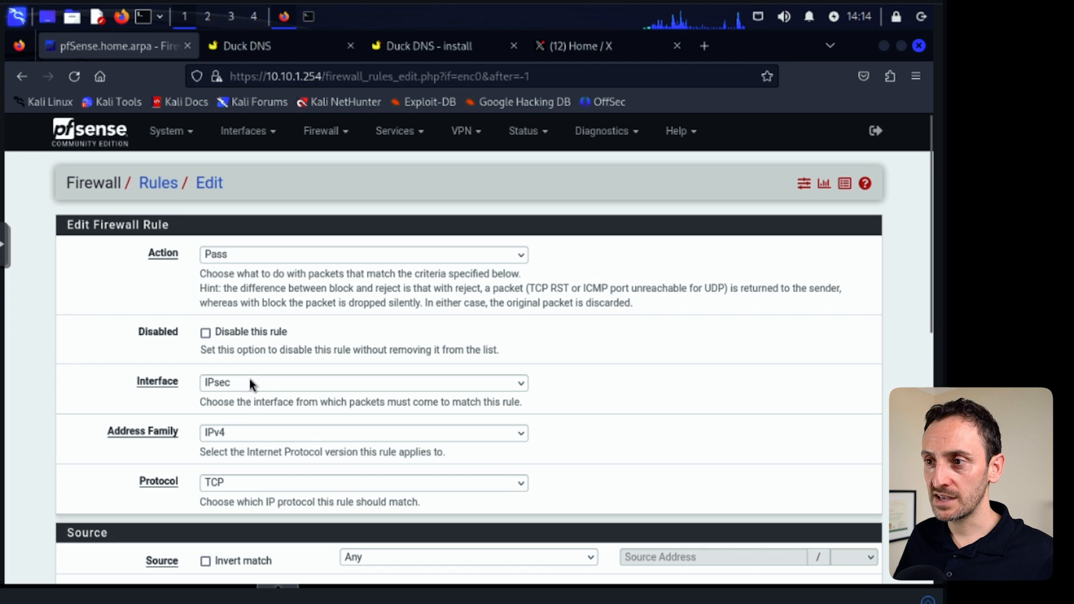
click(484, 482)
click(263, 178)
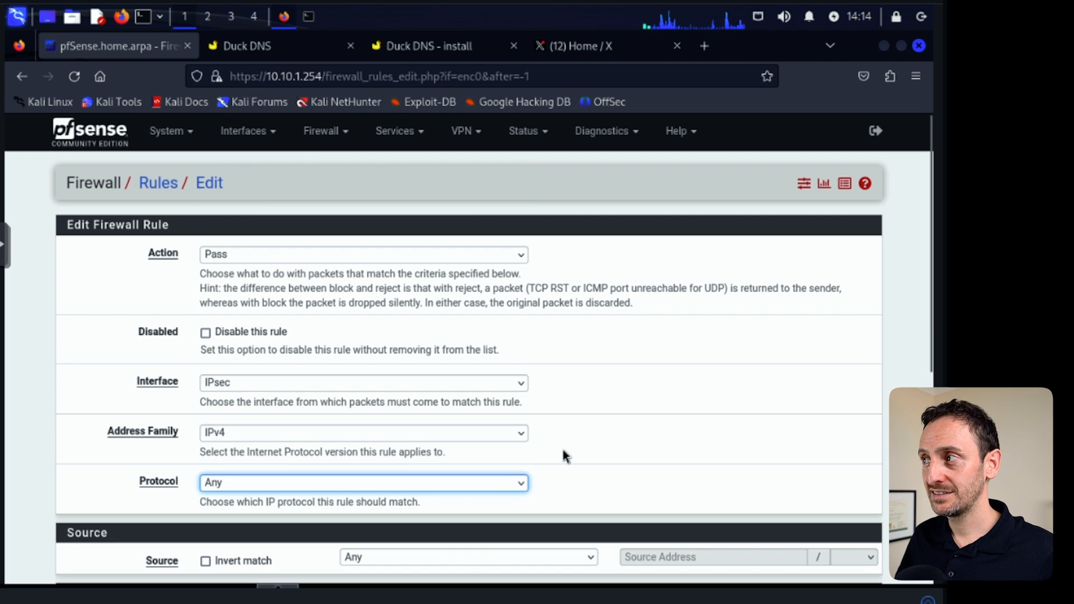
scroll(579, 472, down, 4)
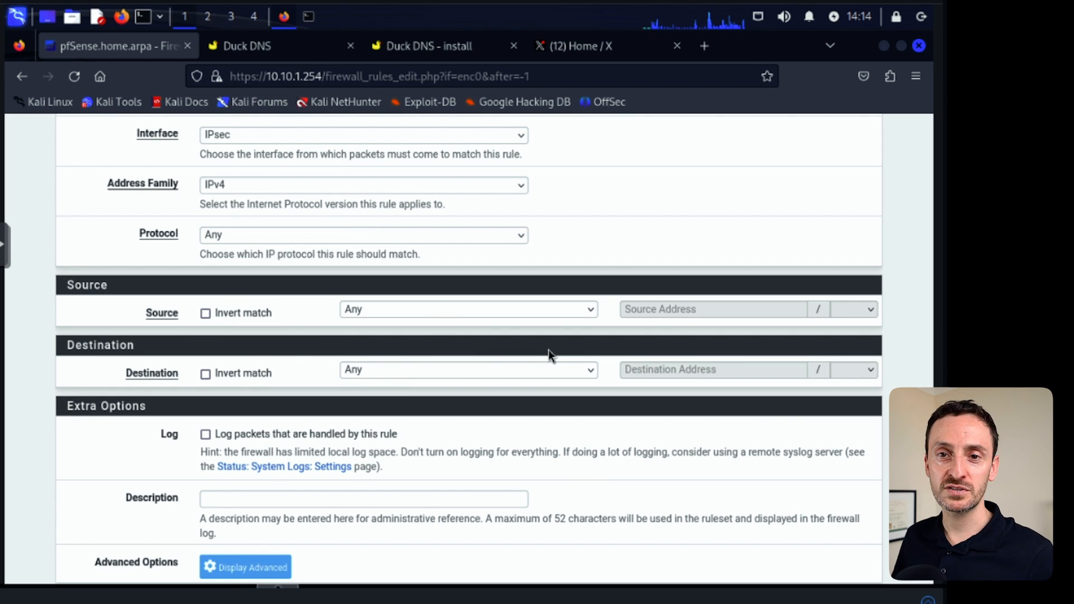
scroll(578, 468, down, 2)
click(227, 506)
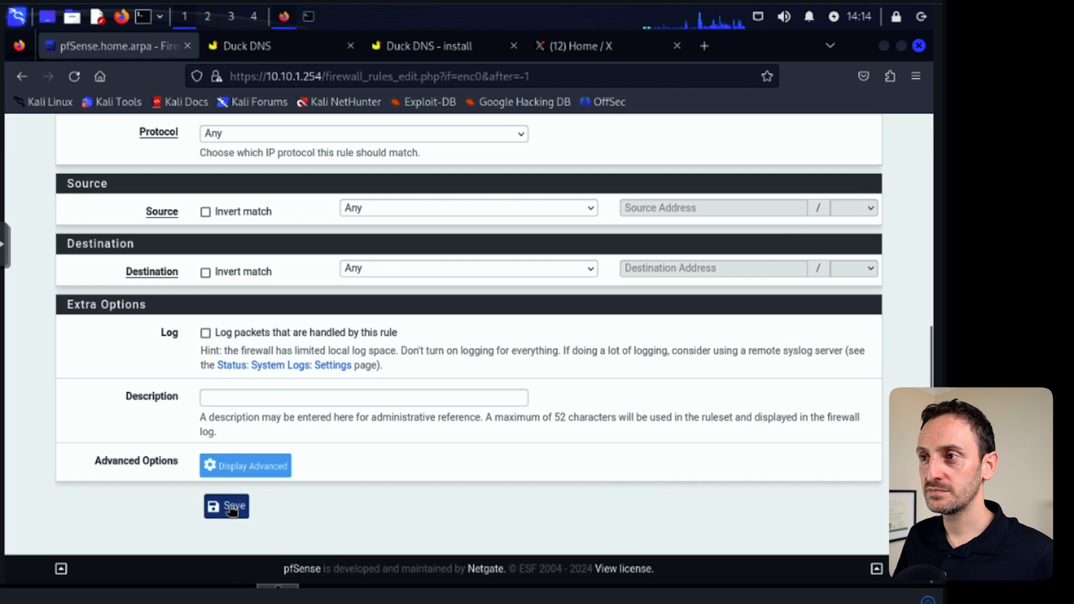
click(825, 242)
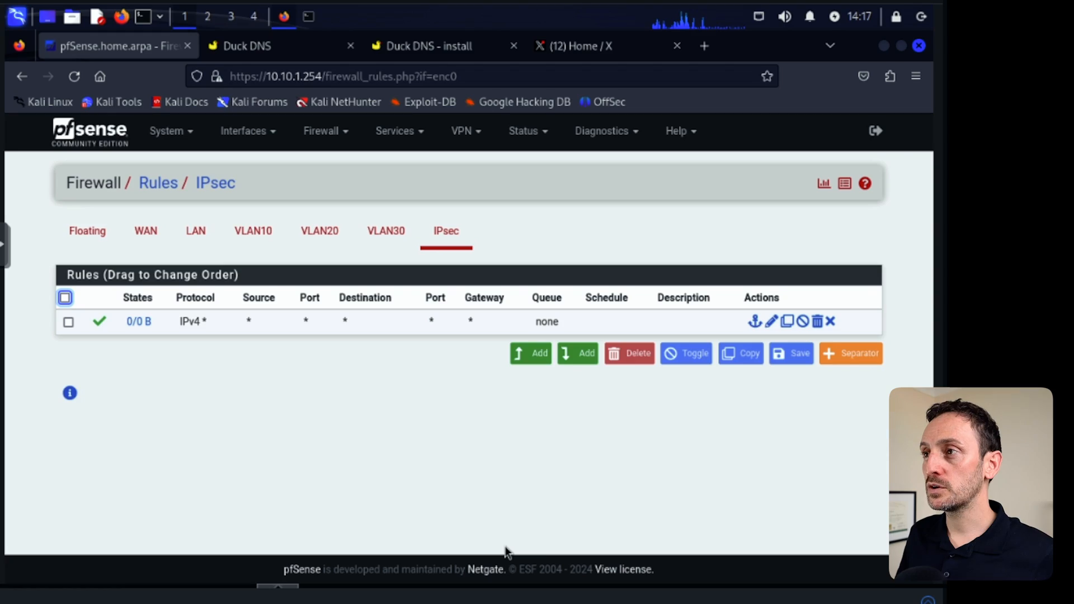
Review the IPsec tunnel status in pfSense with its child SA entries expanded, and the Azure gateway's connections.
click(534, 132)
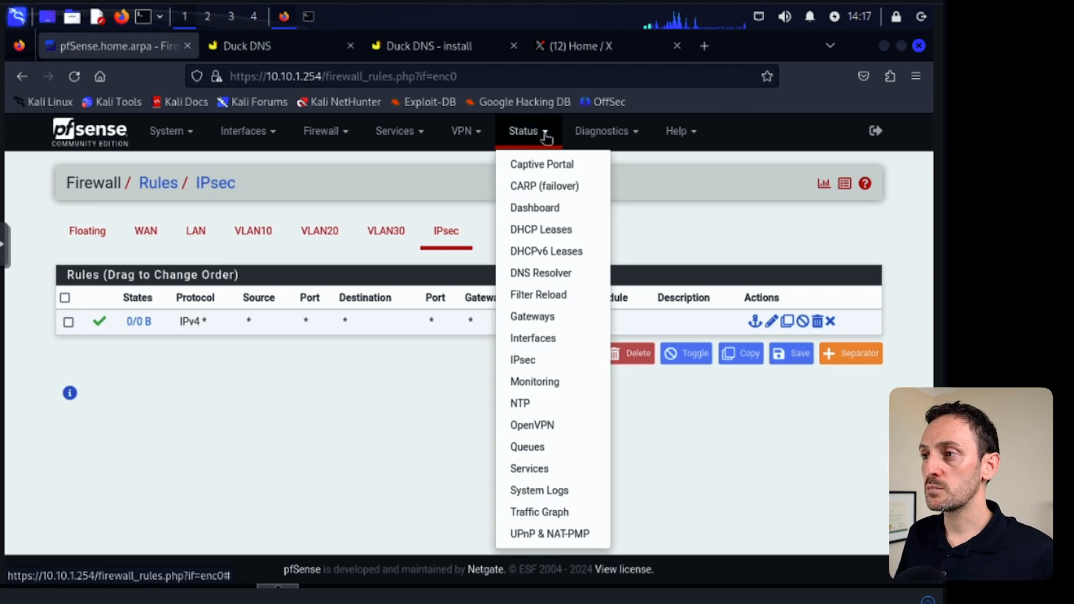
click(526, 361)
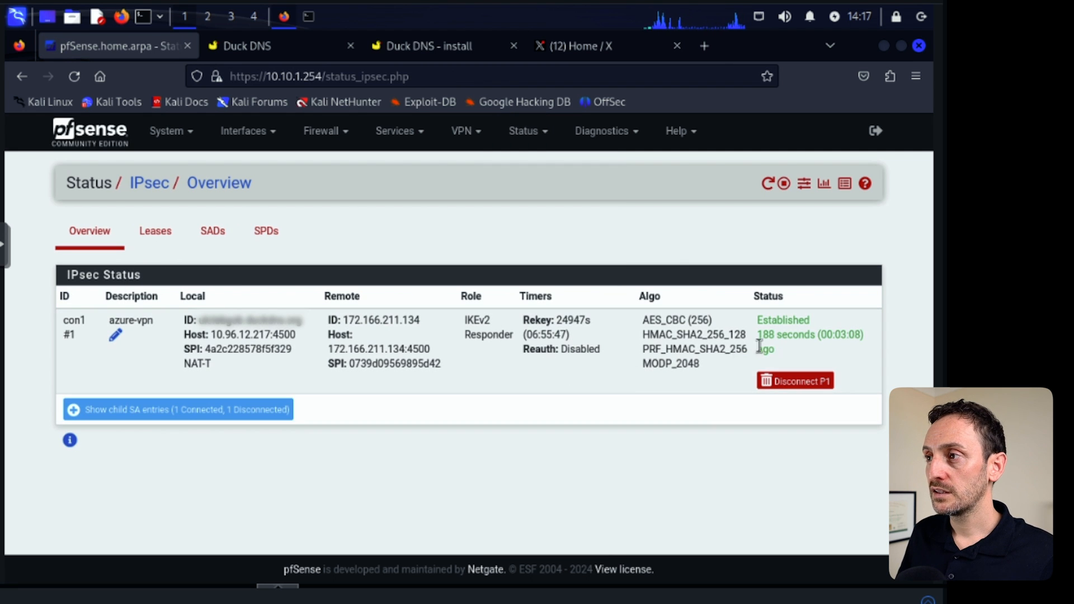
double_click(762, 323)
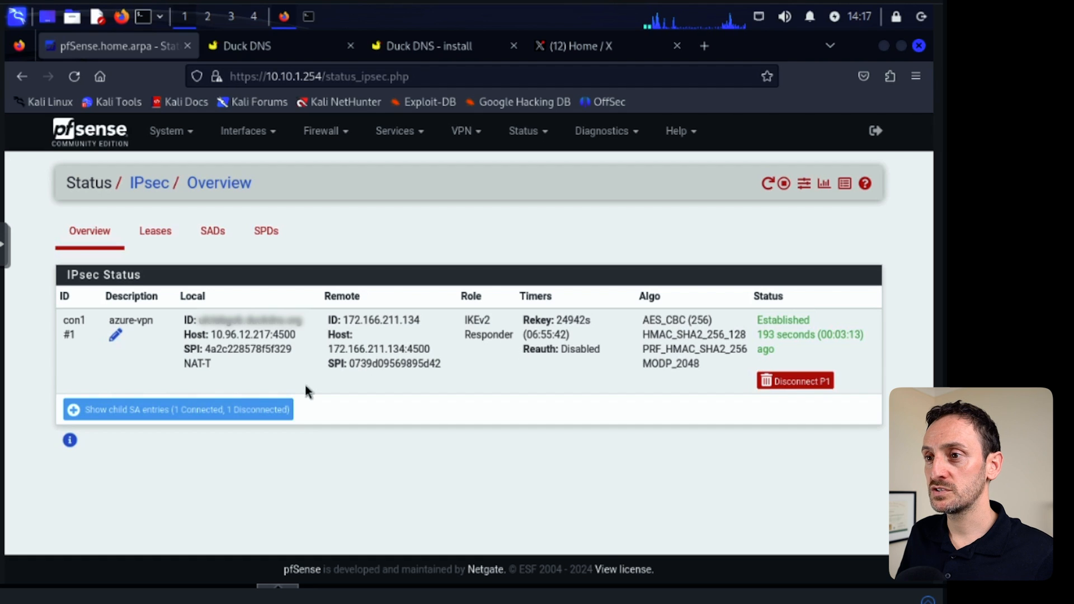
click(137, 409)
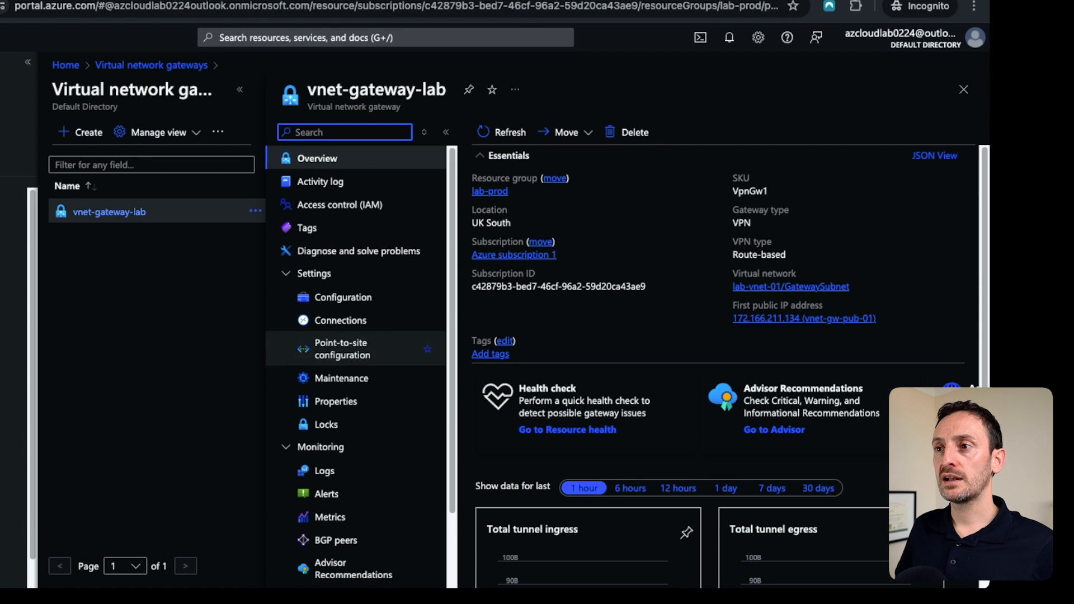
click(341, 320)
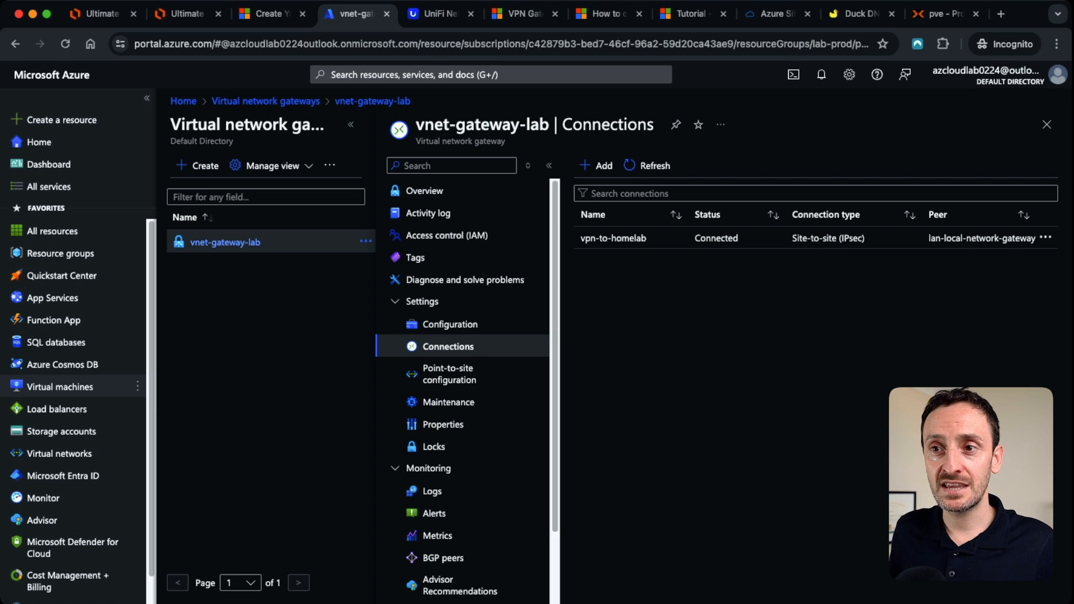
Start creating a virtual machine in resource group lab-prod and name it testvm.
mouse_move(60, 386)
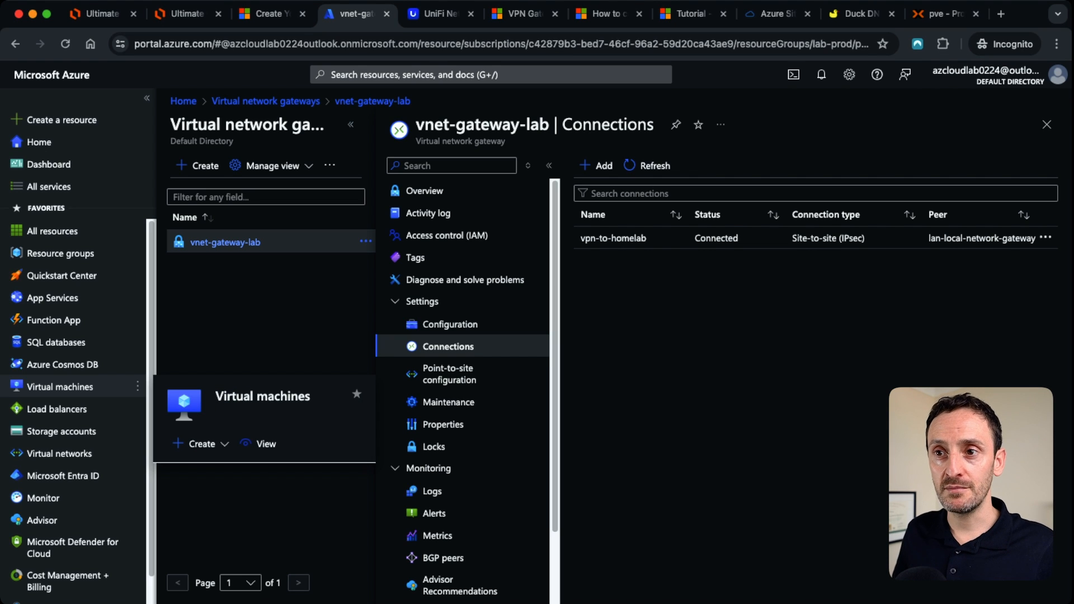
click(60, 387)
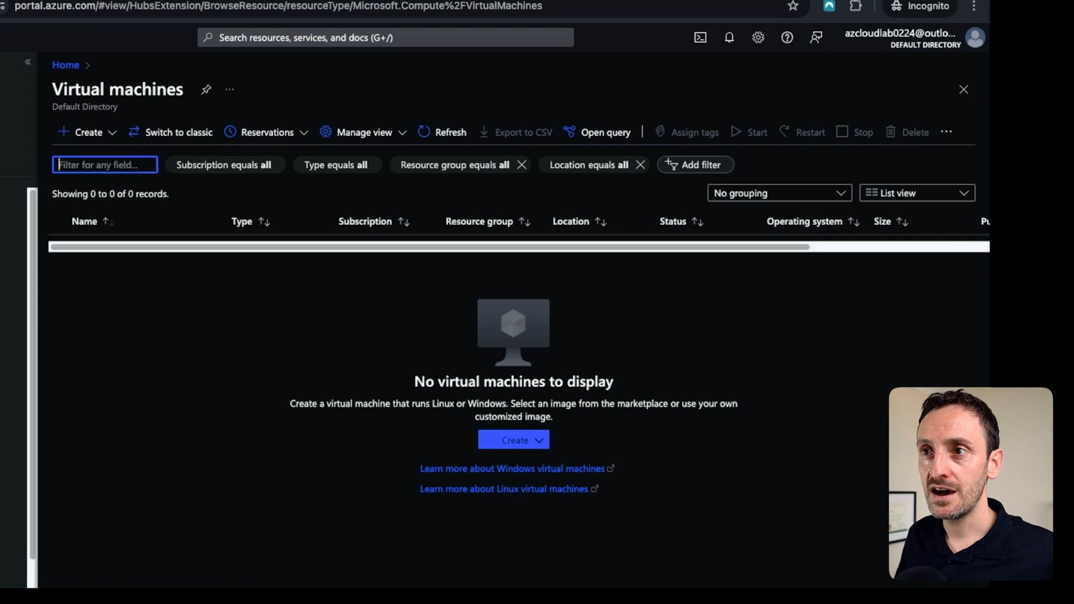
click(88, 133)
click(106, 165)
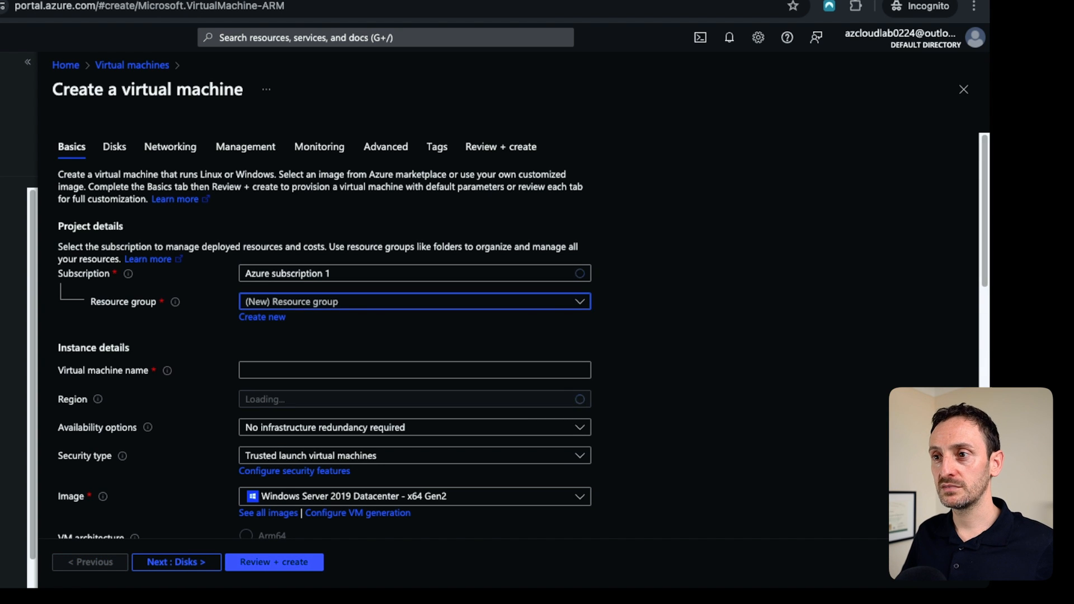
click(415, 301)
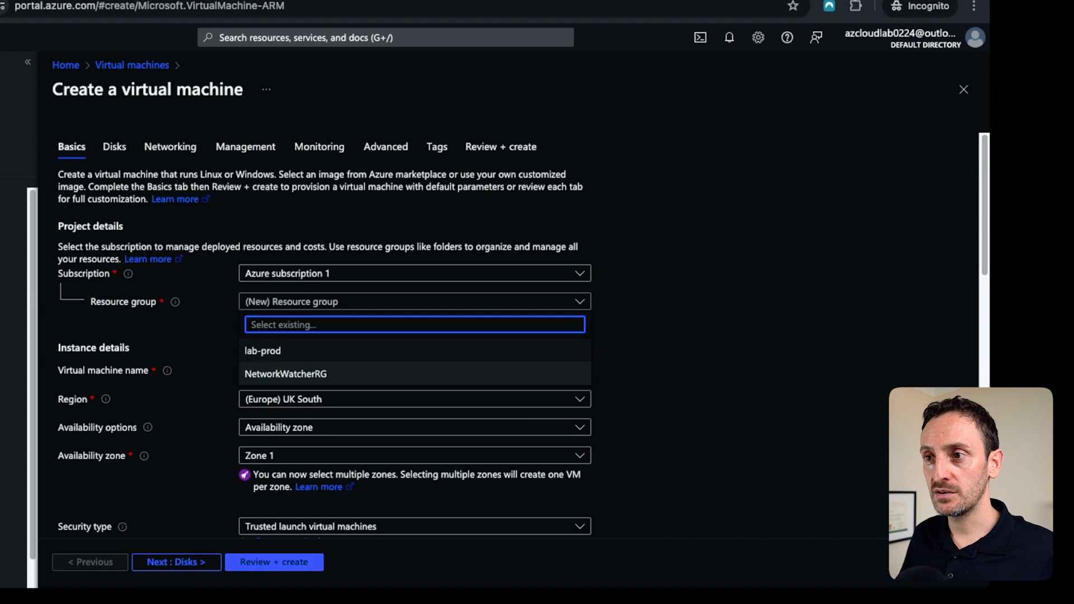
click(262, 351)
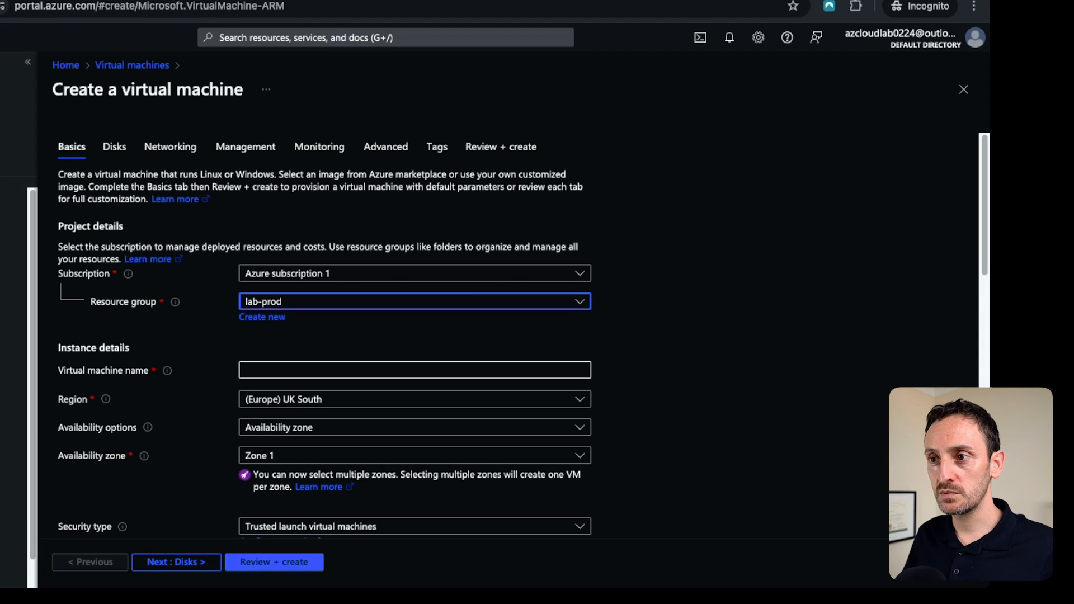
click(268, 371)
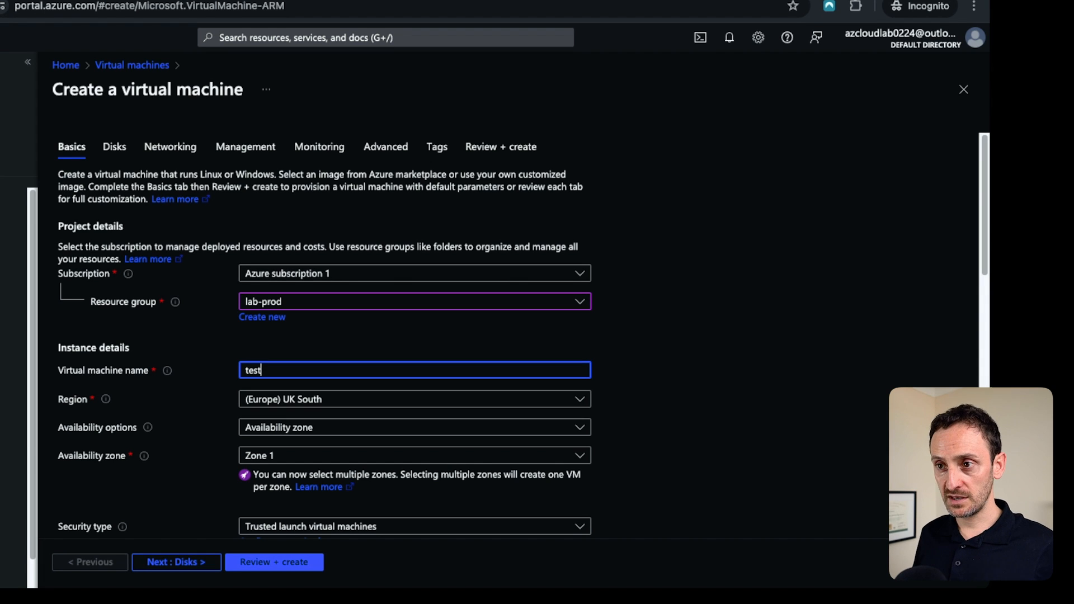
Set the virtual machine size to B1s from the full list of sizes.
scroll(415, 336, down, 3)
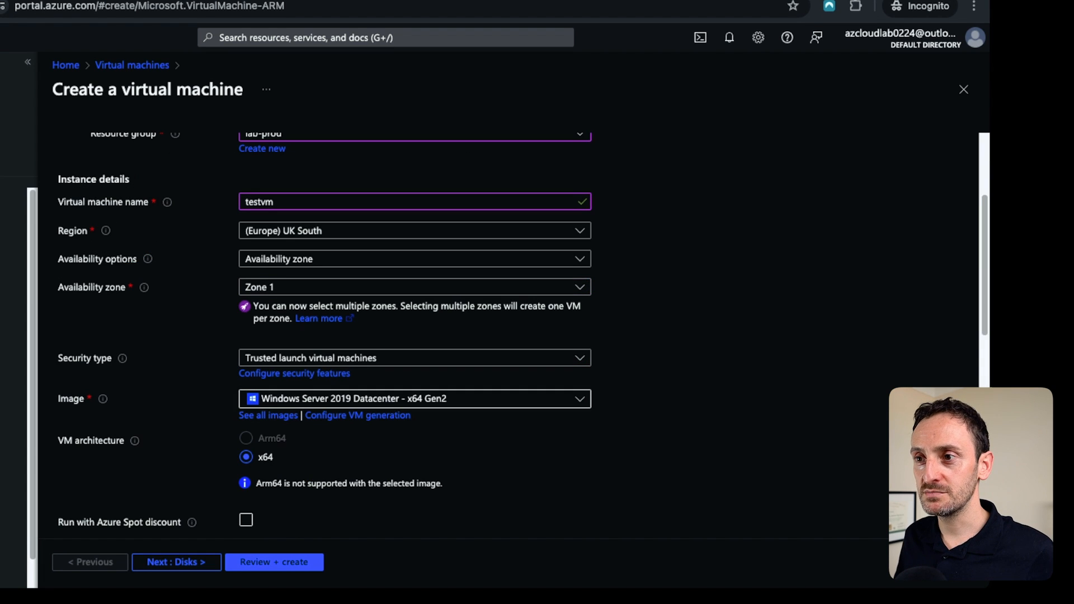
scroll(415, 398, down, 3)
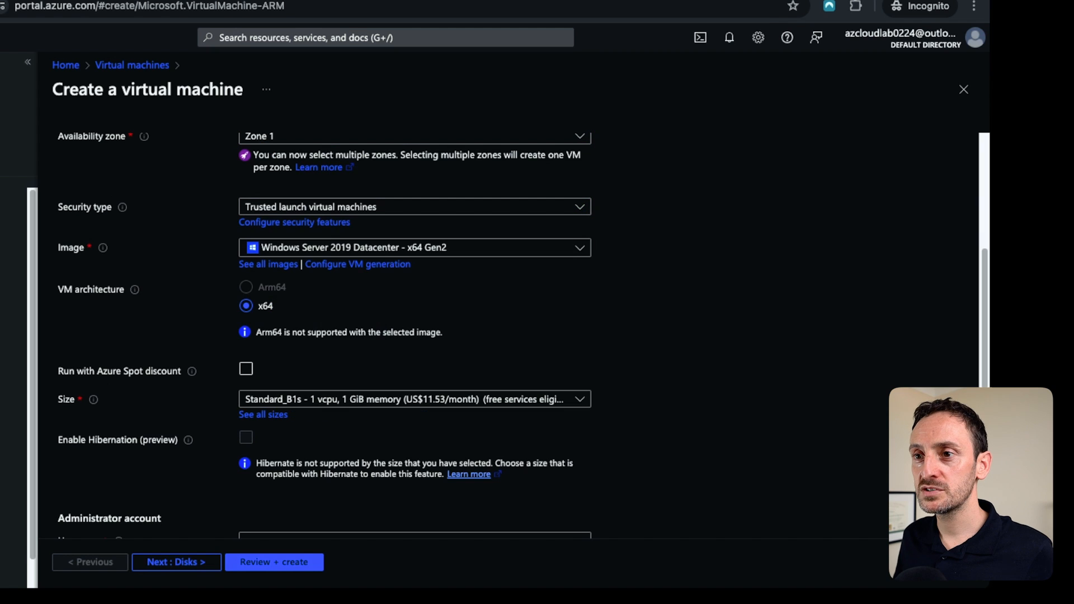
click(415, 399)
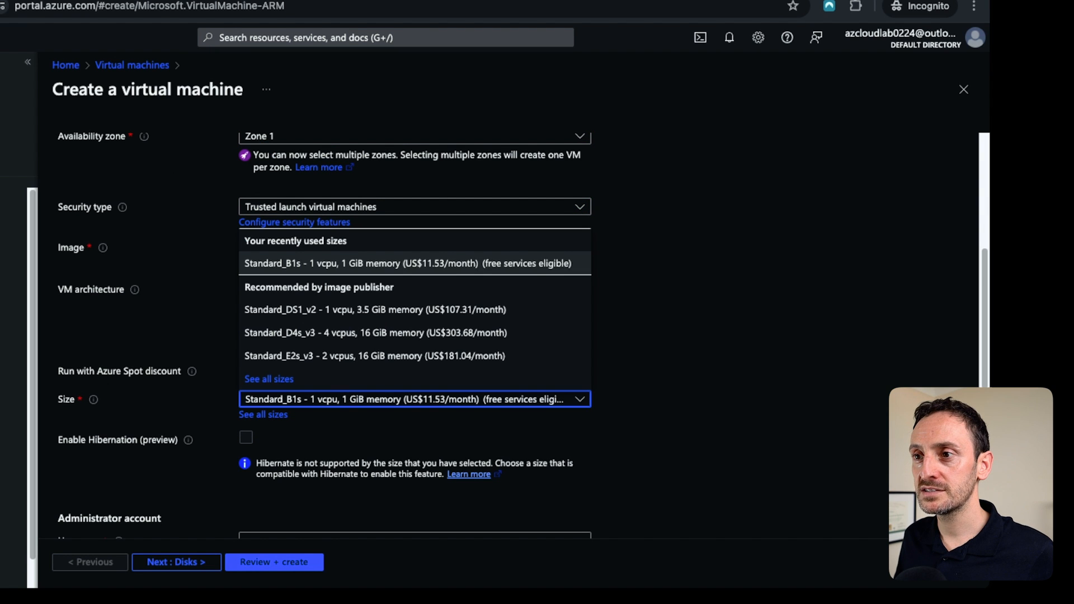
click(269, 379)
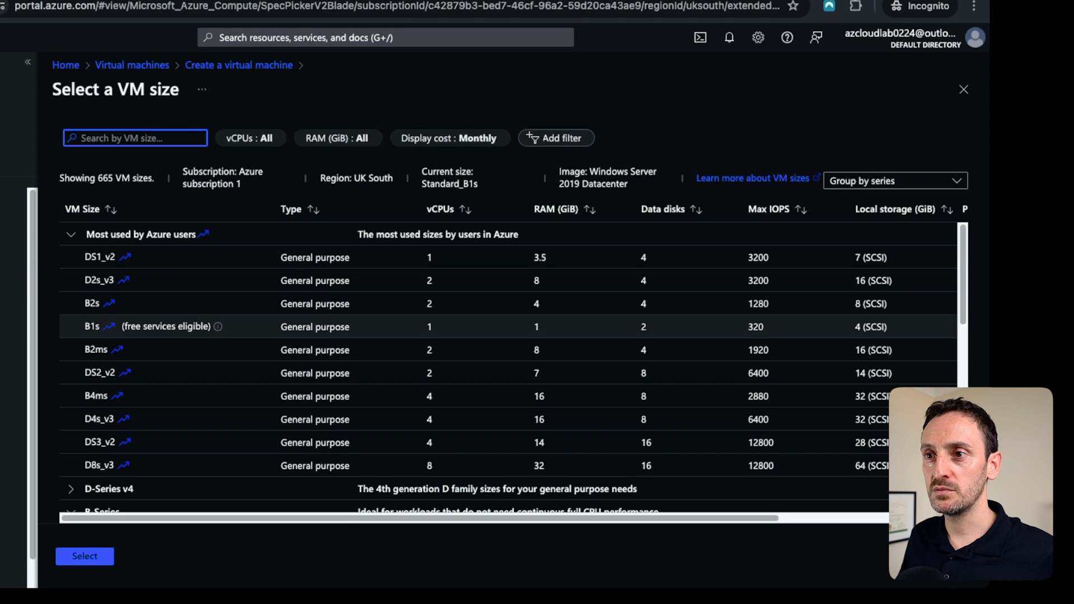
click(168, 327)
click(84, 556)
Enter the administrator username and type the account password and its confirmation.
scroll(336, 431, down, 2)
click(358, 405)
key(Tab)
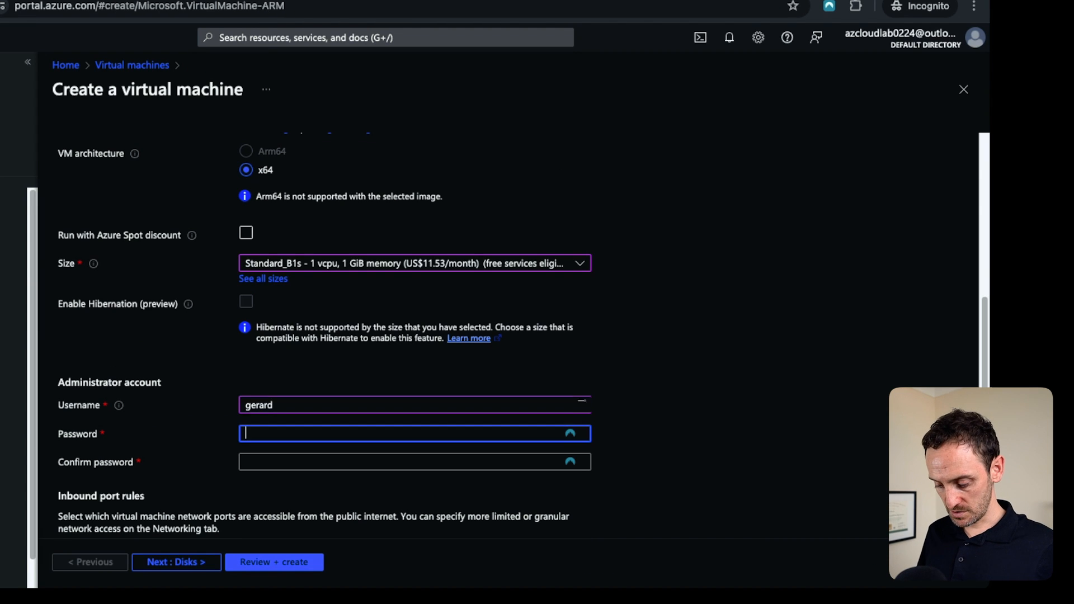
text(****************)
key(Tab)
text(****)
text(***********)
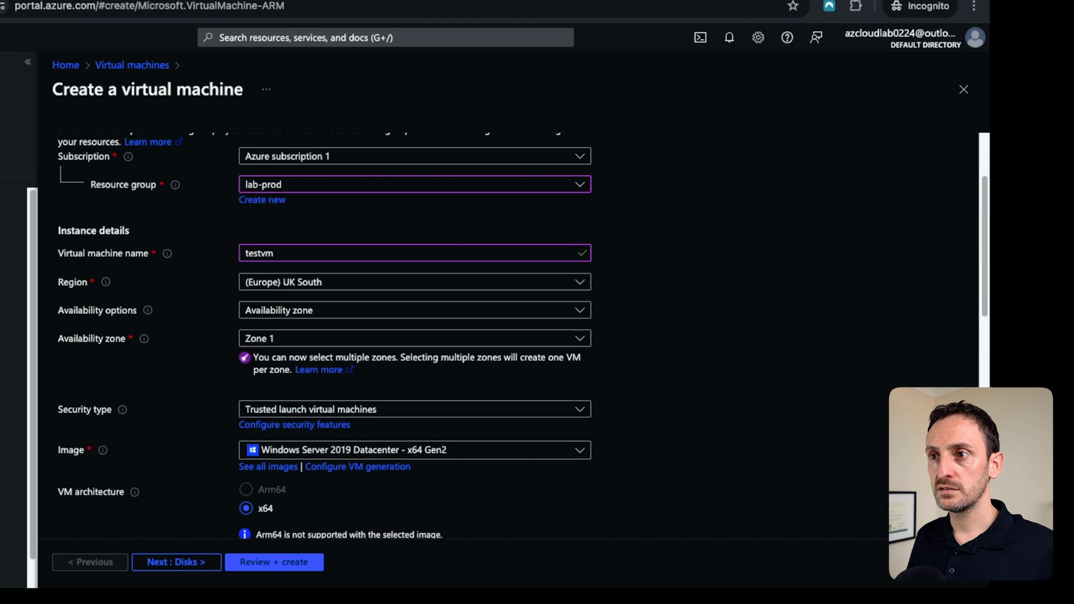
scroll(336, 335, up, 2)
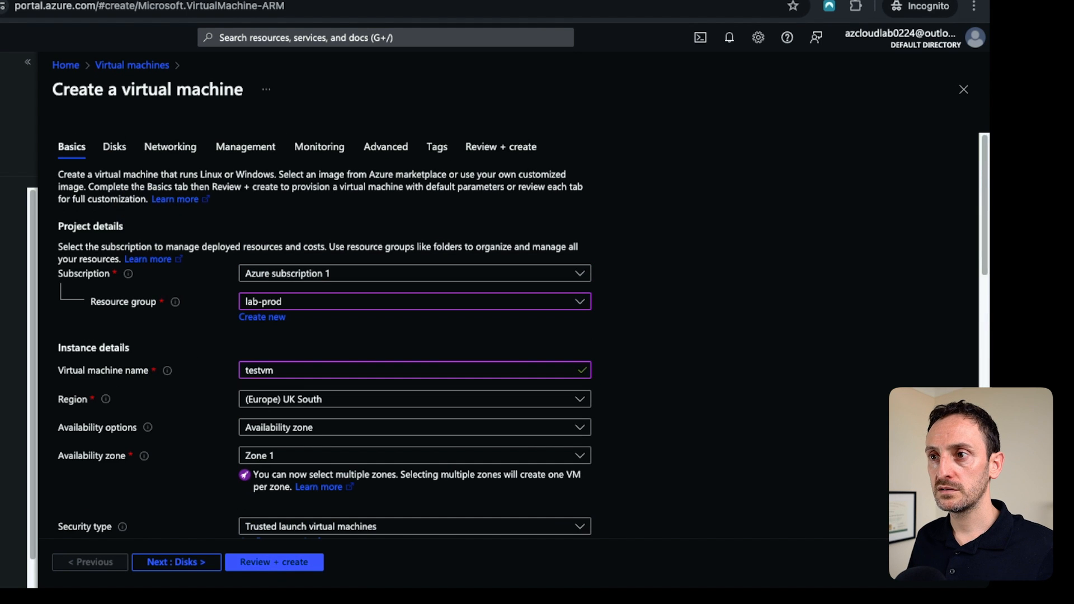
Move on to disks and set the OS disk type to Standard SSD (locally-redundant storage).
scroll(414, 336, down, 10)
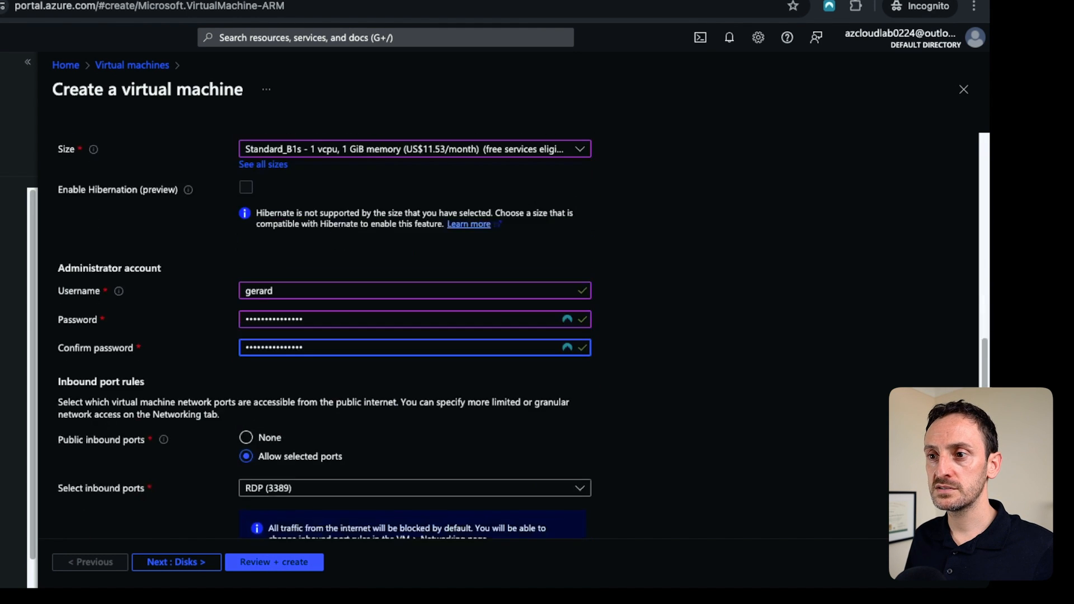
click(176, 562)
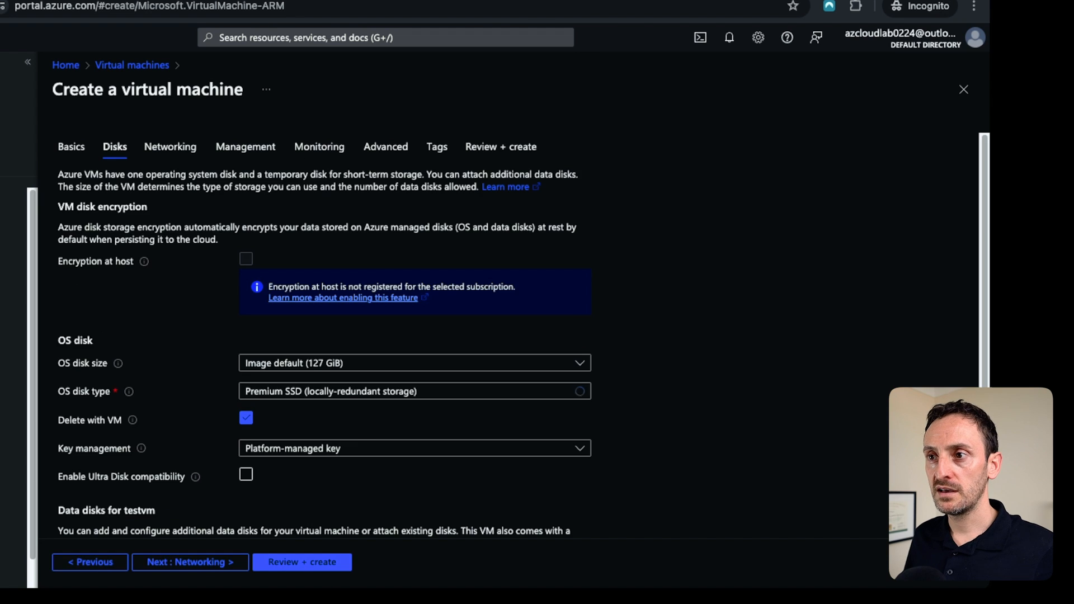
click(414, 456)
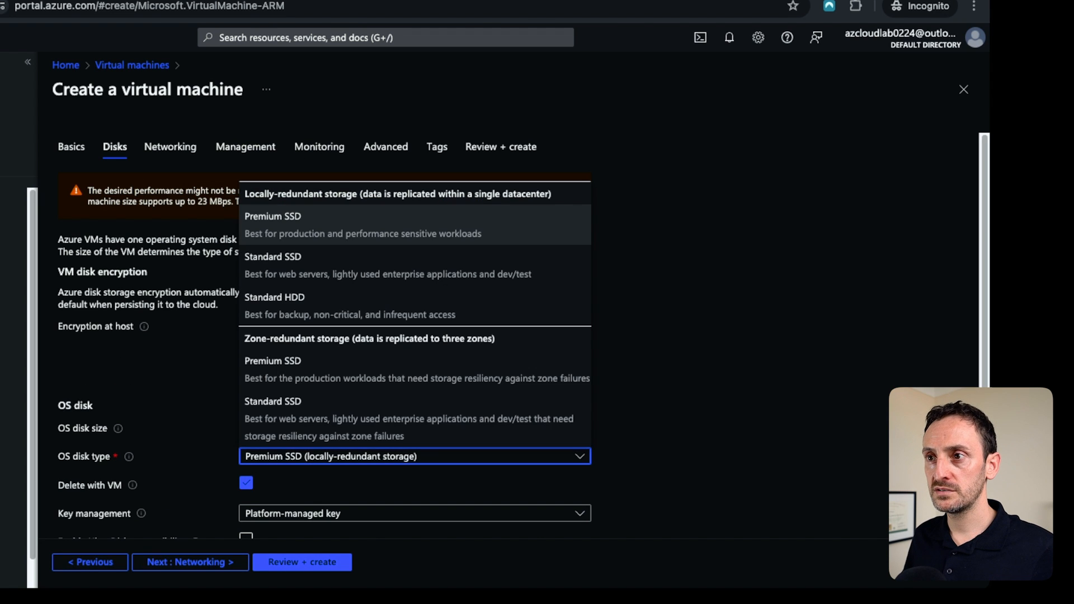
click(336, 265)
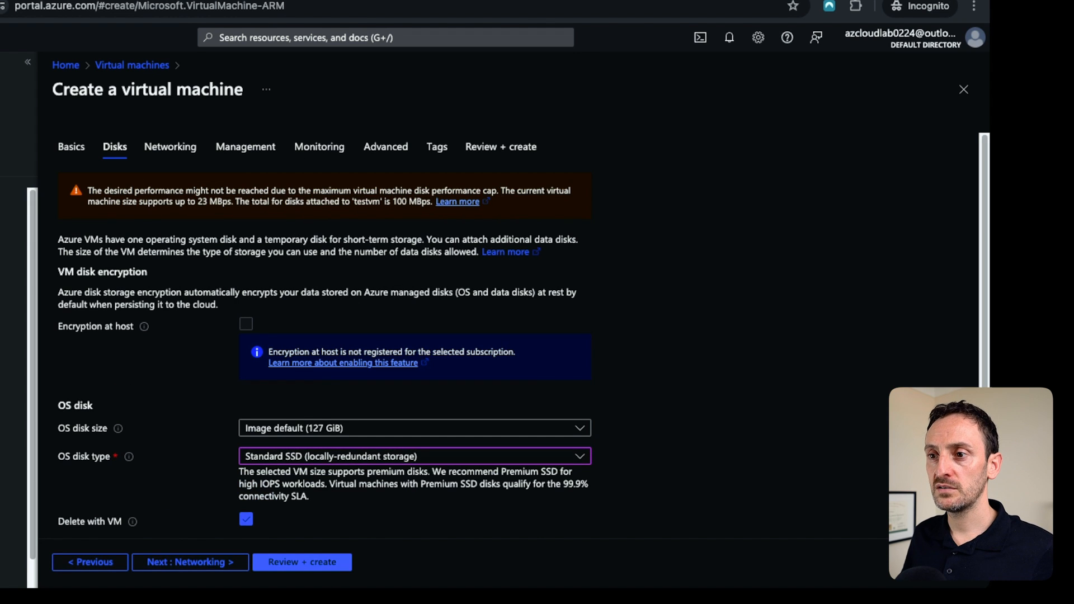
On networking, choose the default (10.30.1.0/24) subnet and set Public IP to None.
click(190, 562)
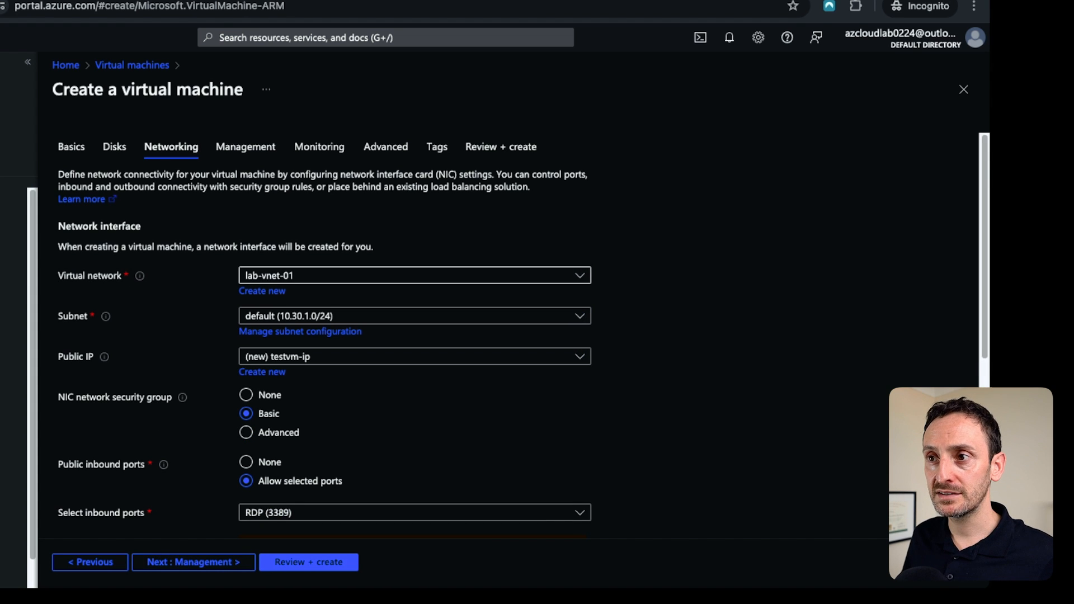
click(415, 316)
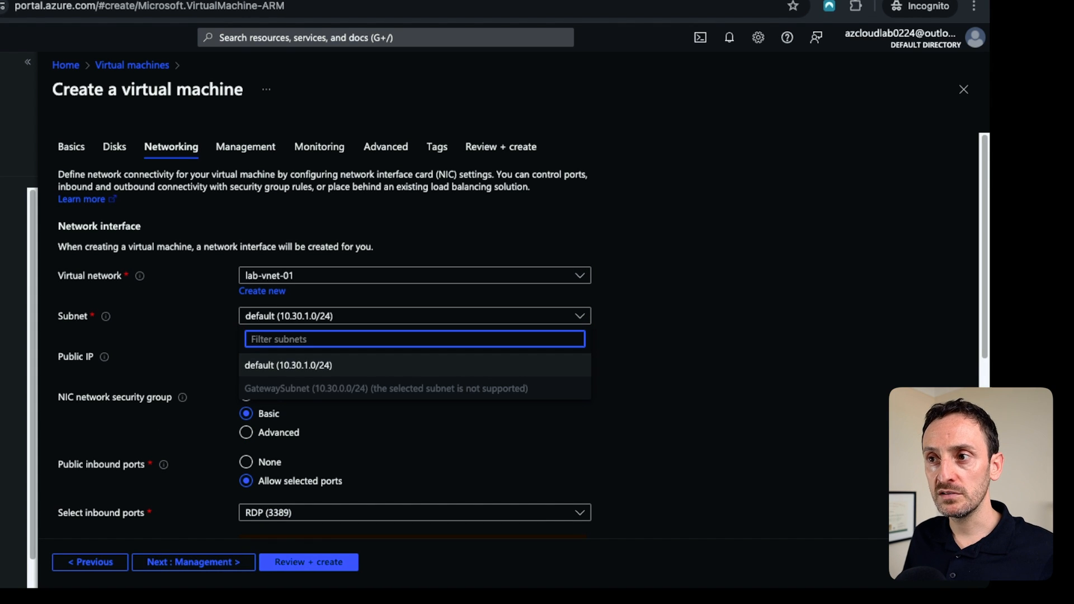
click(415, 365)
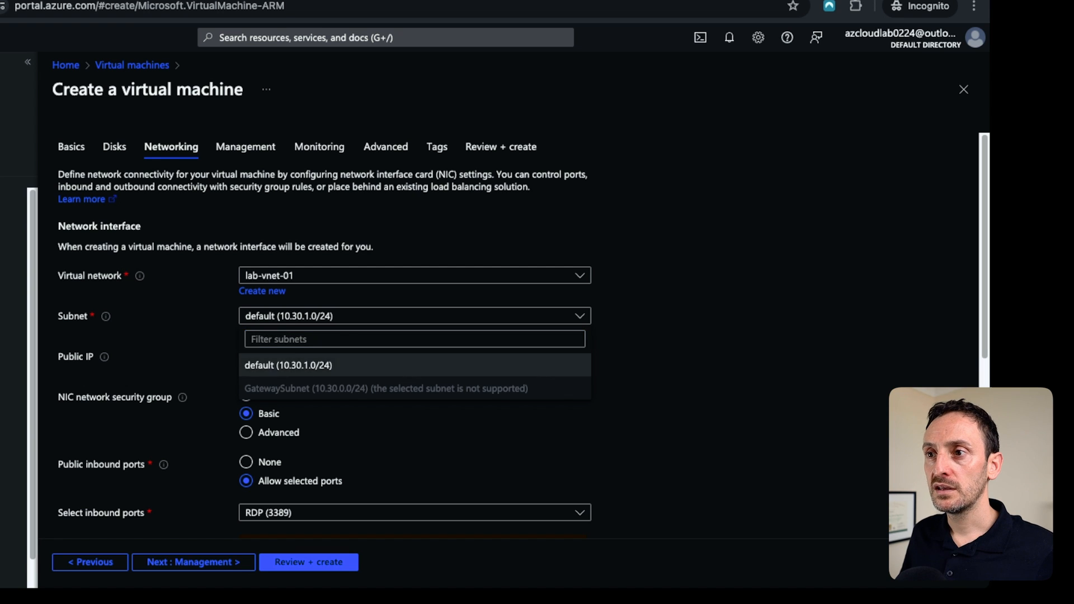
scroll(414, 365, down, 2)
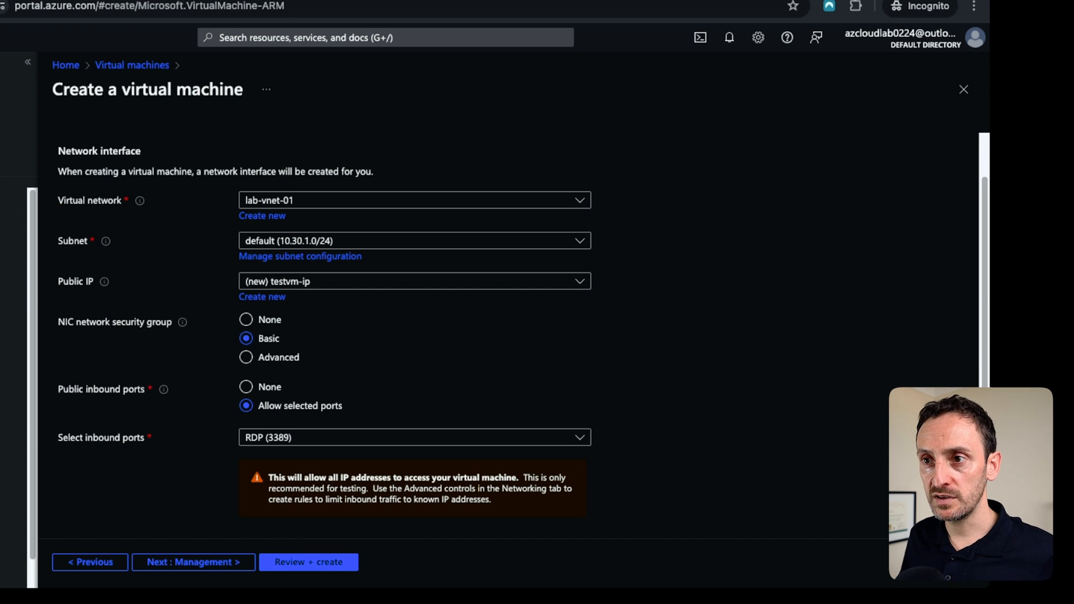
click(276, 281)
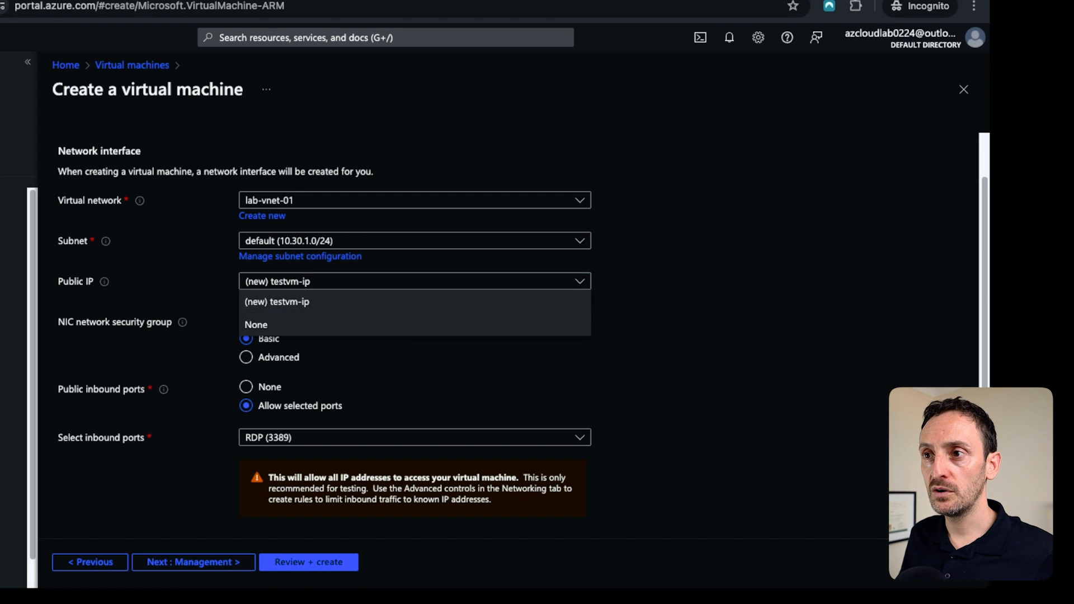
click(256, 325)
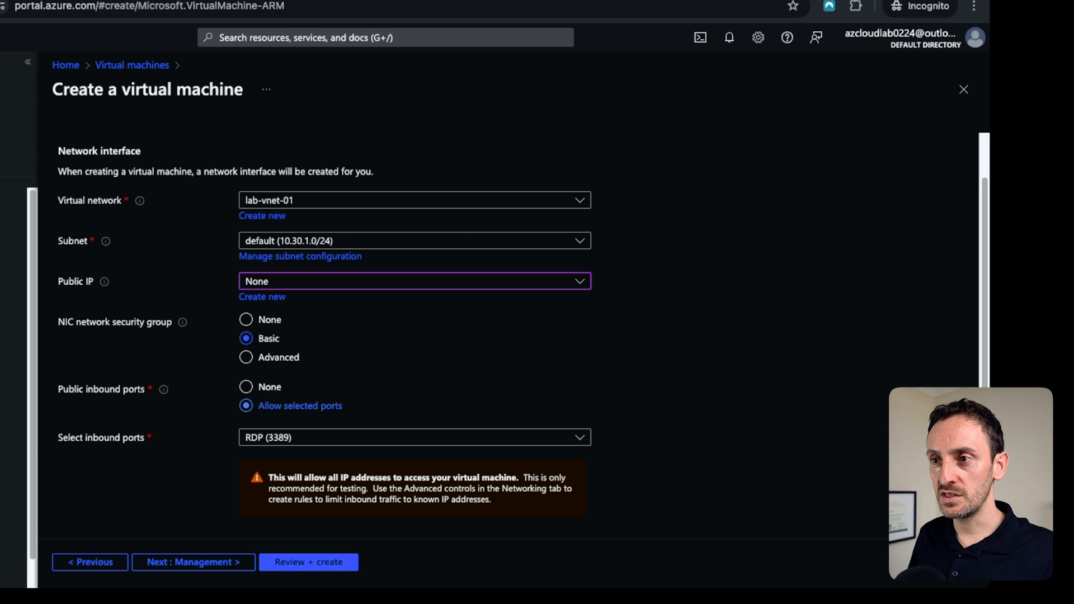
Step through the remaining tabs to Review + create and create the virtual machine.
click(414, 437)
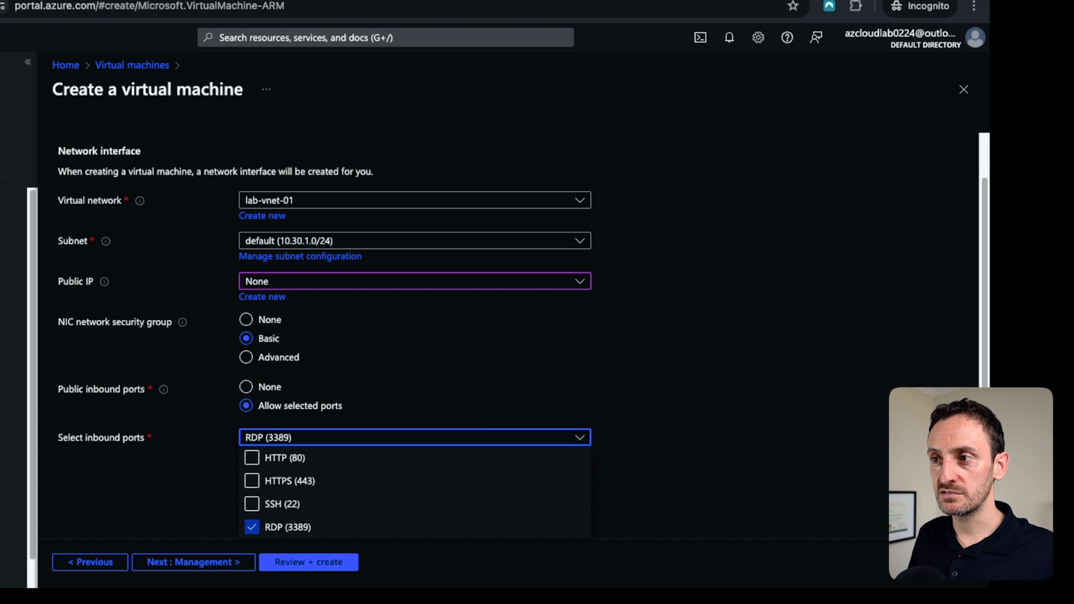
key(Escape)
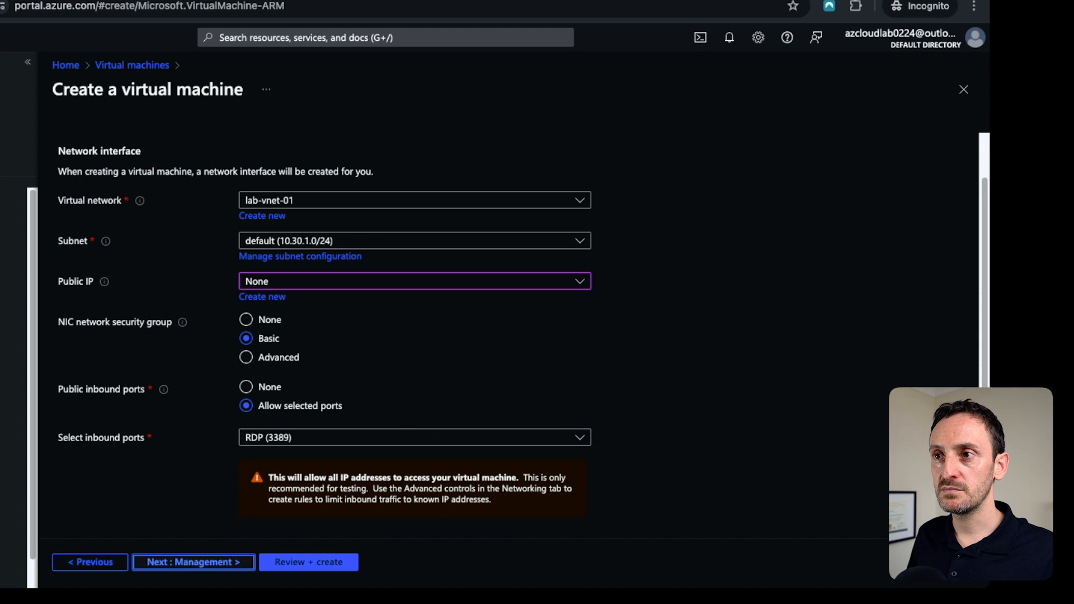
click(193, 563)
click(189, 563)
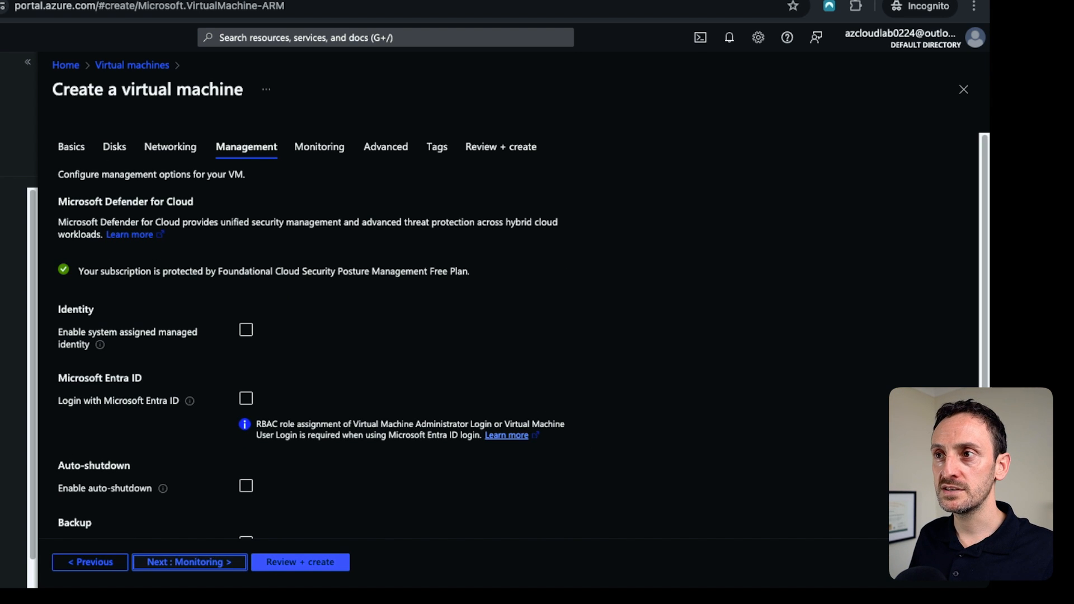
click(186, 563)
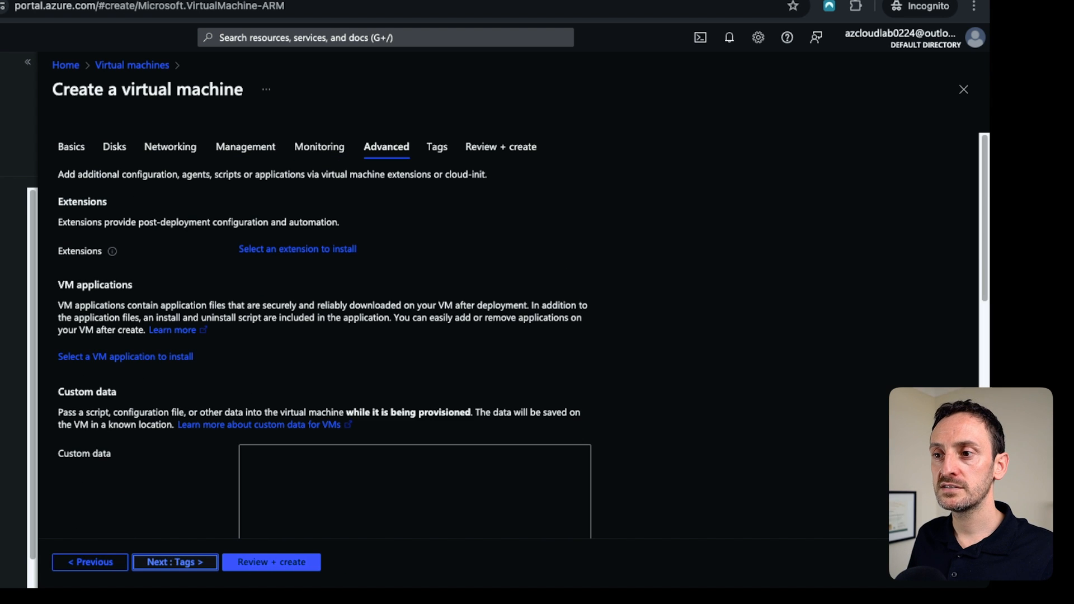
click(186, 562)
click(190, 562)
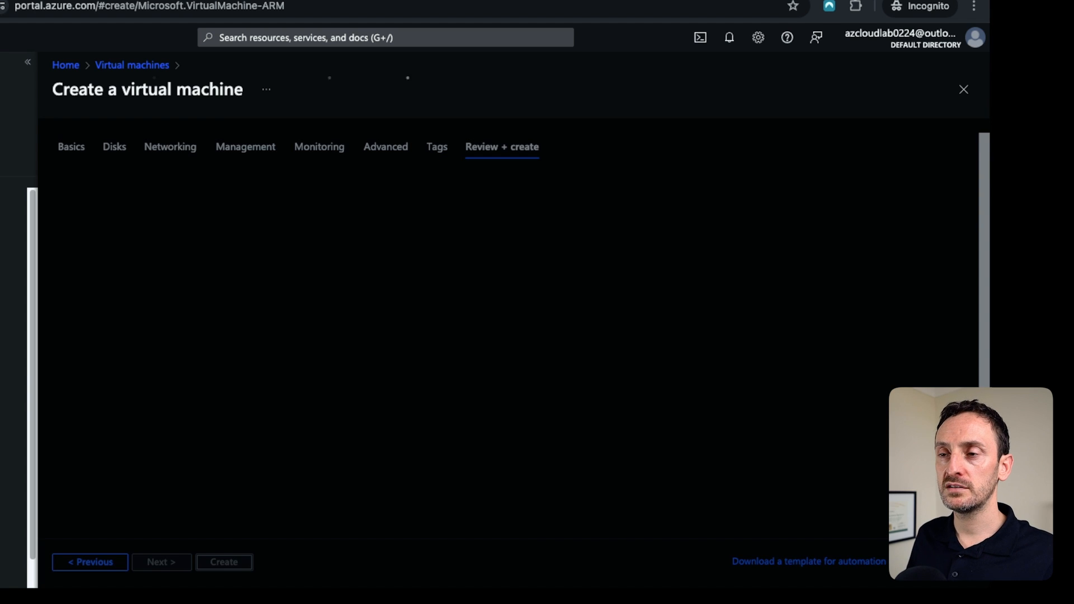
click(224, 562)
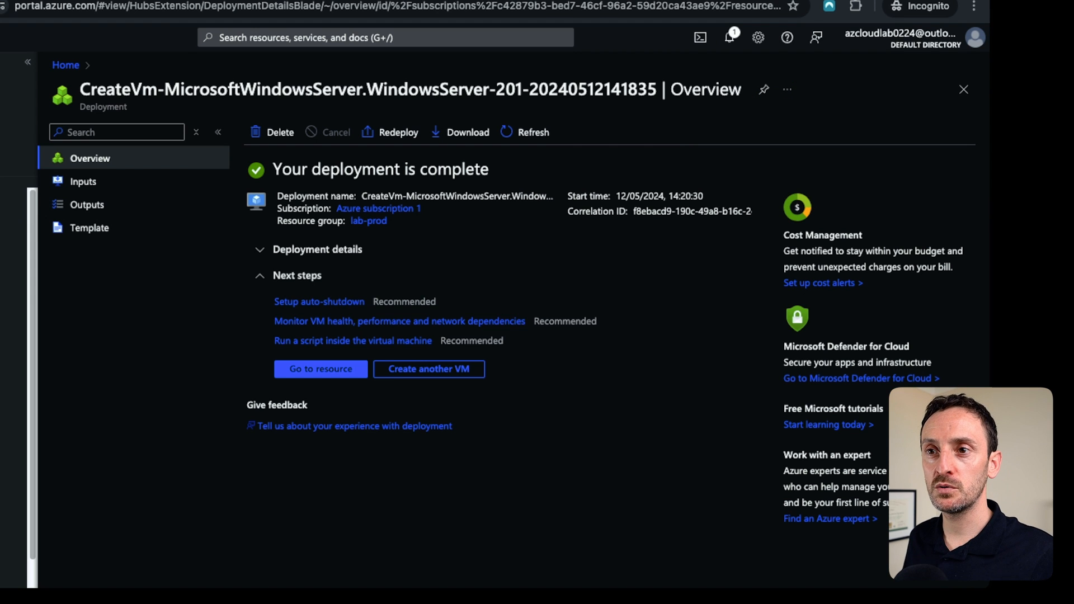
Open the new VM's network settings to check its private IP address.
click(8, 362)
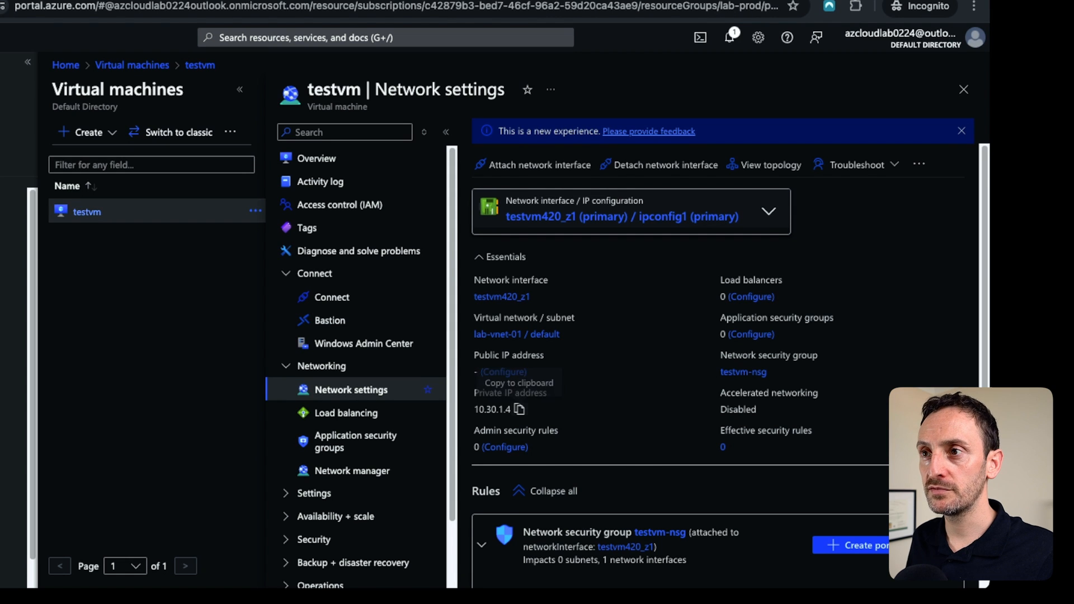
click(317, 159)
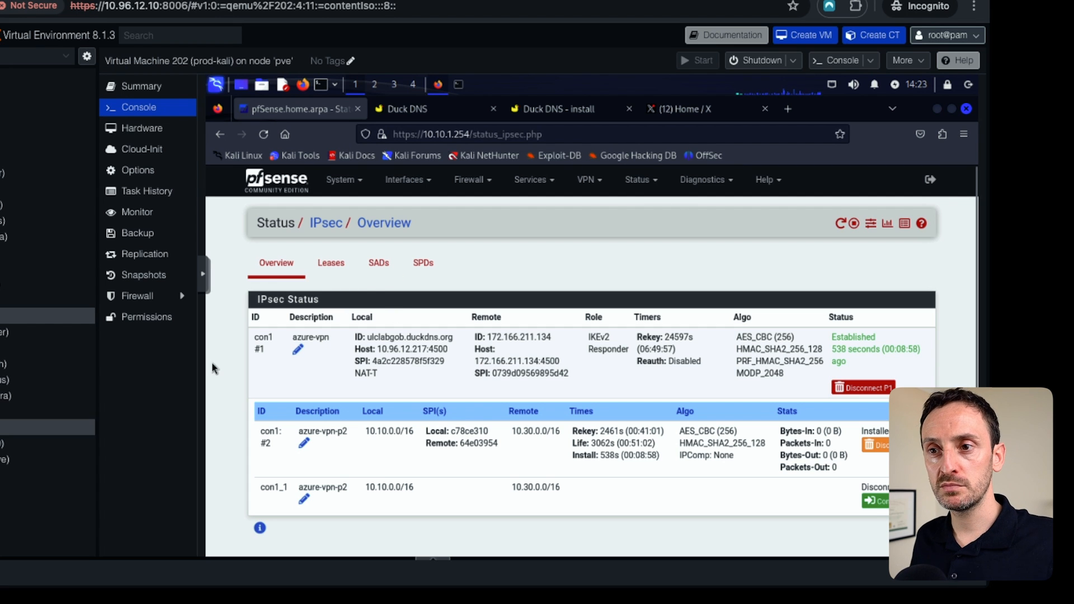
Open the prod-dc VM console, send Ctrl+Alt+Delete, and sign in as Administrator with the account password.
click(39, 428)
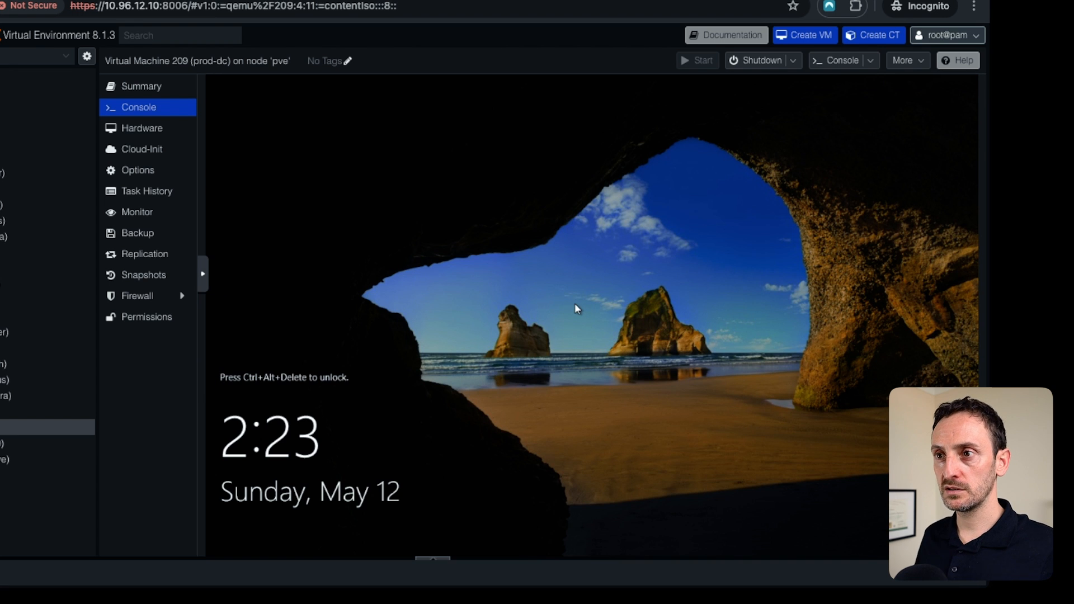
click(202, 273)
click(217, 282)
click(272, 398)
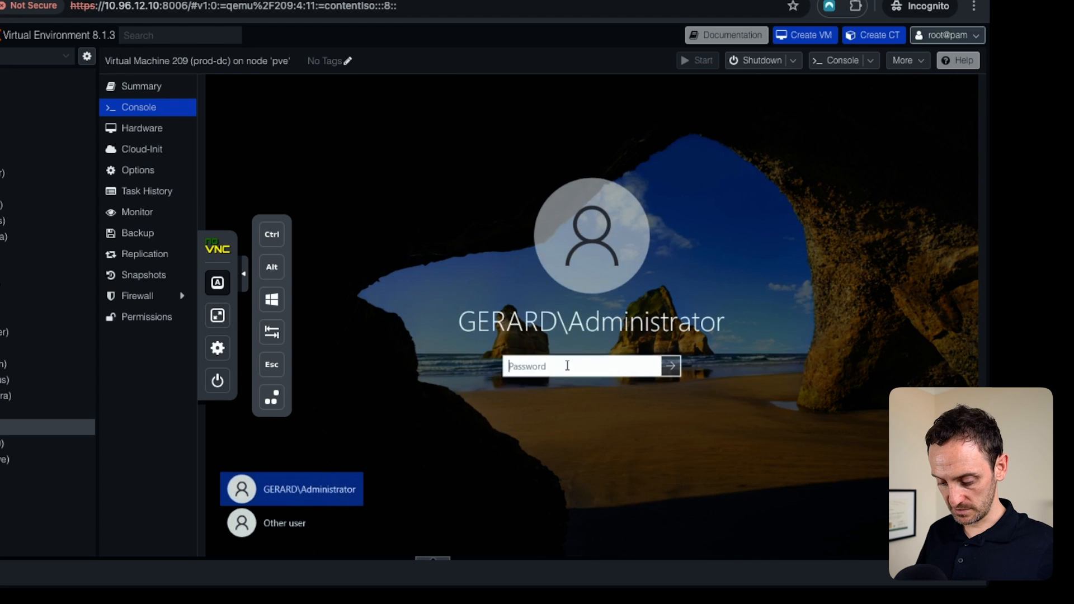
text(••)
key(BackSpace)
key(BackSpace)
text(•)
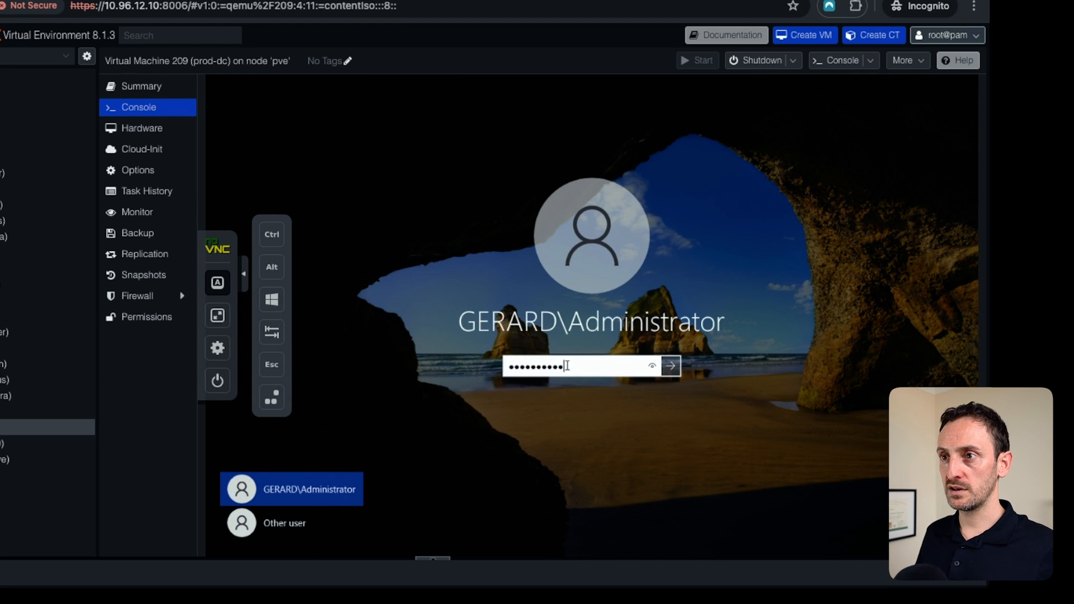
key(Return)
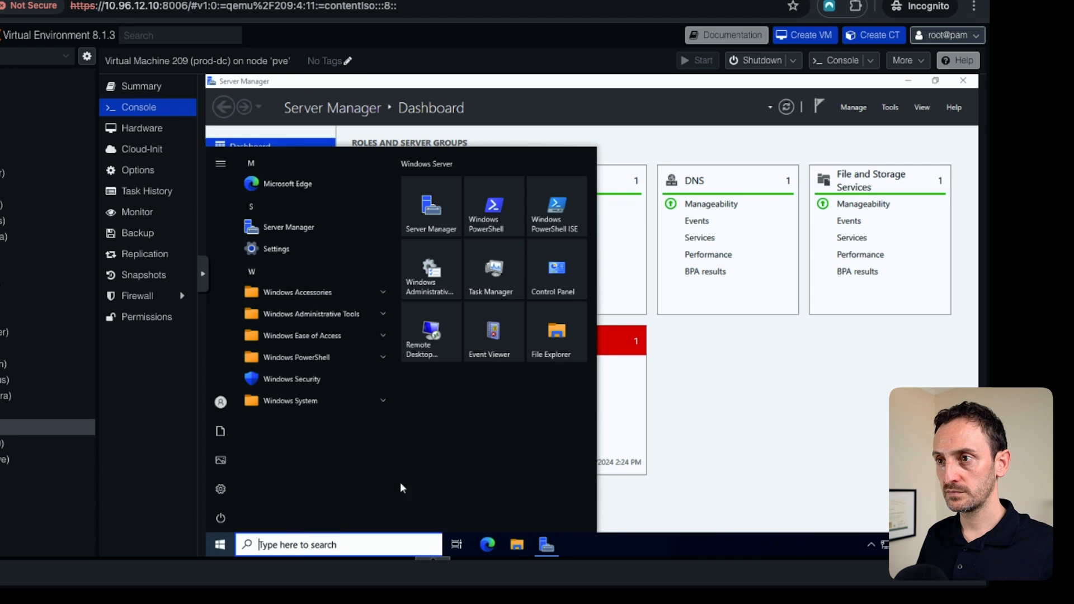
Launch Remote Desktop Connection and connect to the Azure VM at 10.30.1.4.
click(430, 340)
text(10.30.1.4)
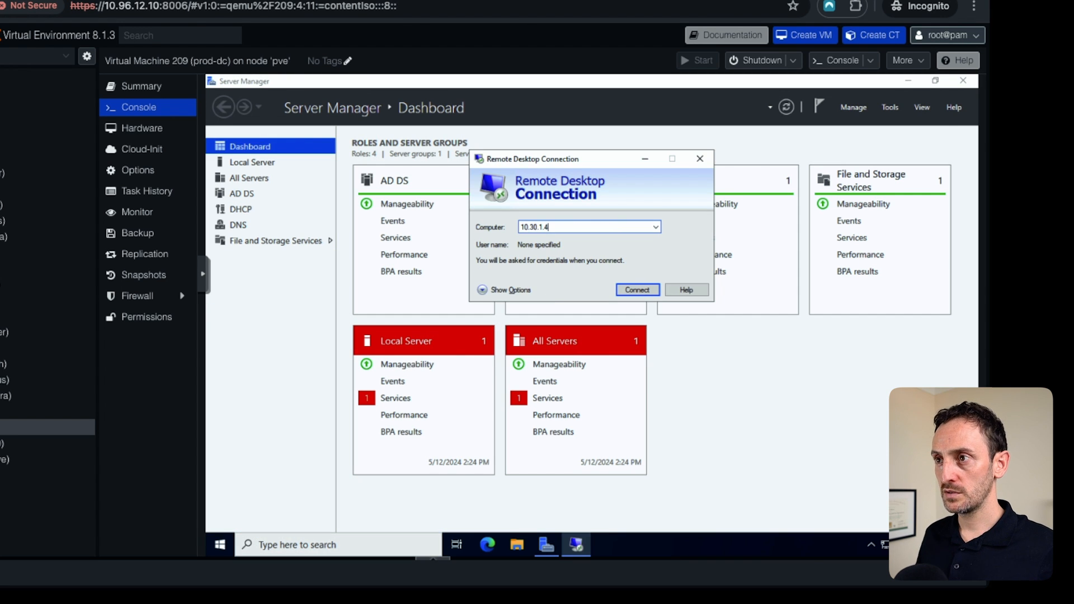
key(Return)
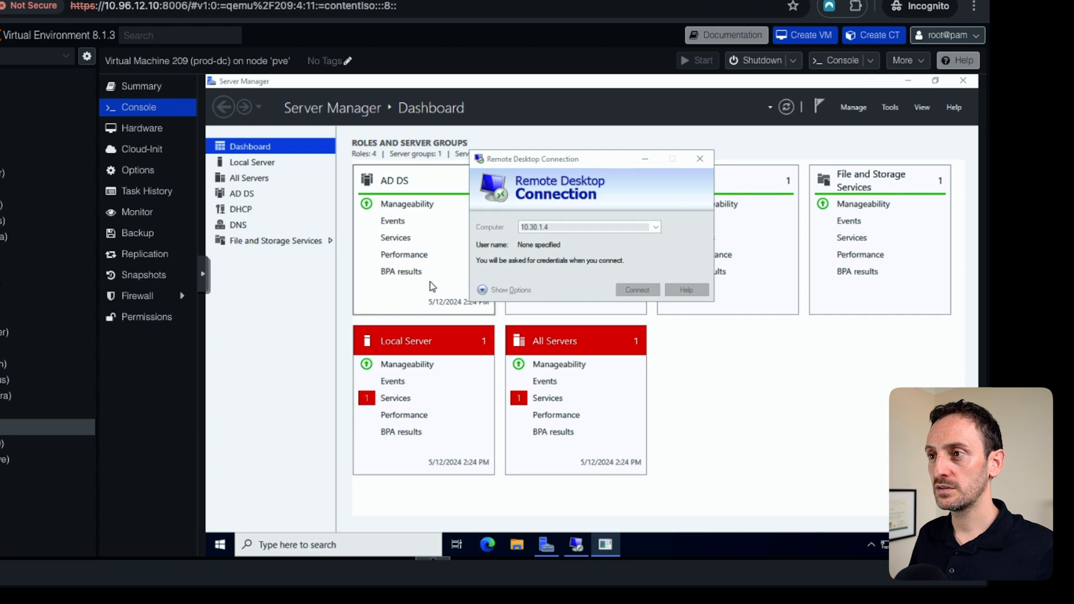
Sign in to the remote session with a different account's user name and password, accepting the certificate warning and dismissing the error.
click(506, 367)
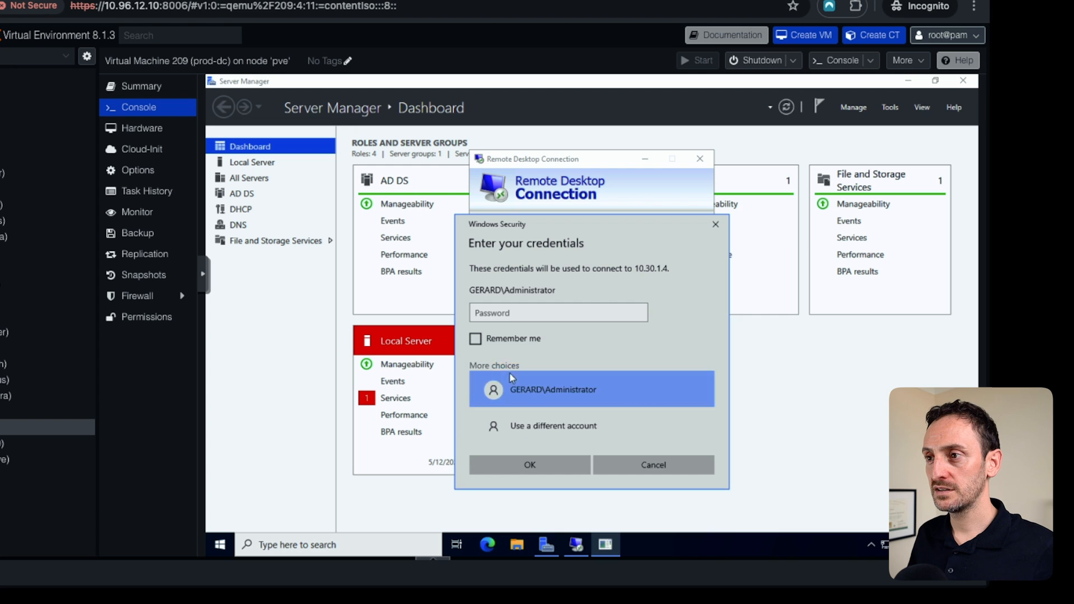
click(552, 431)
text(gerard)
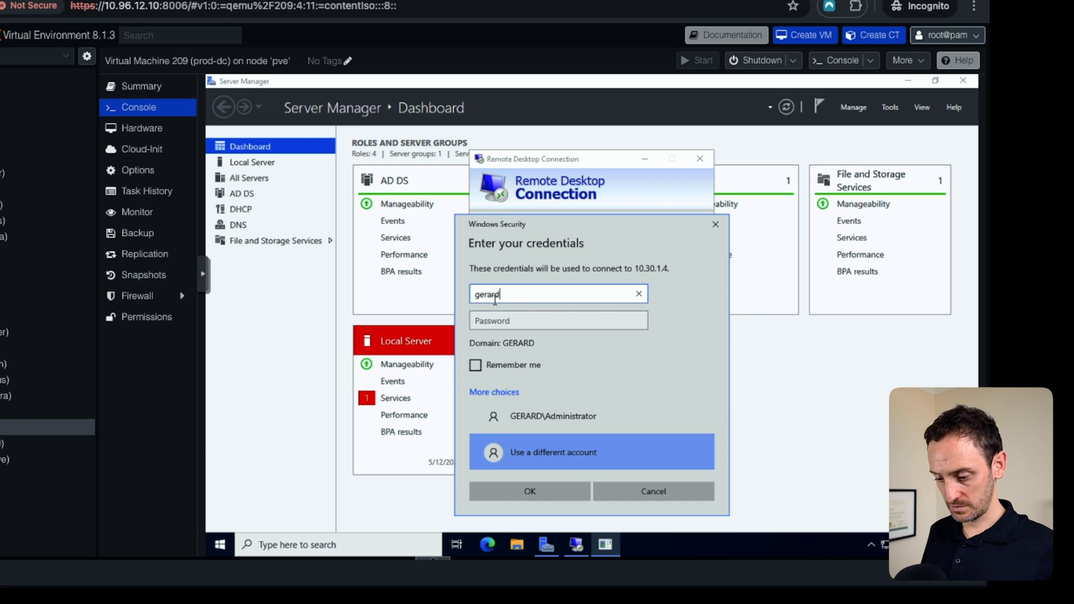
key(Tab)
text(P)
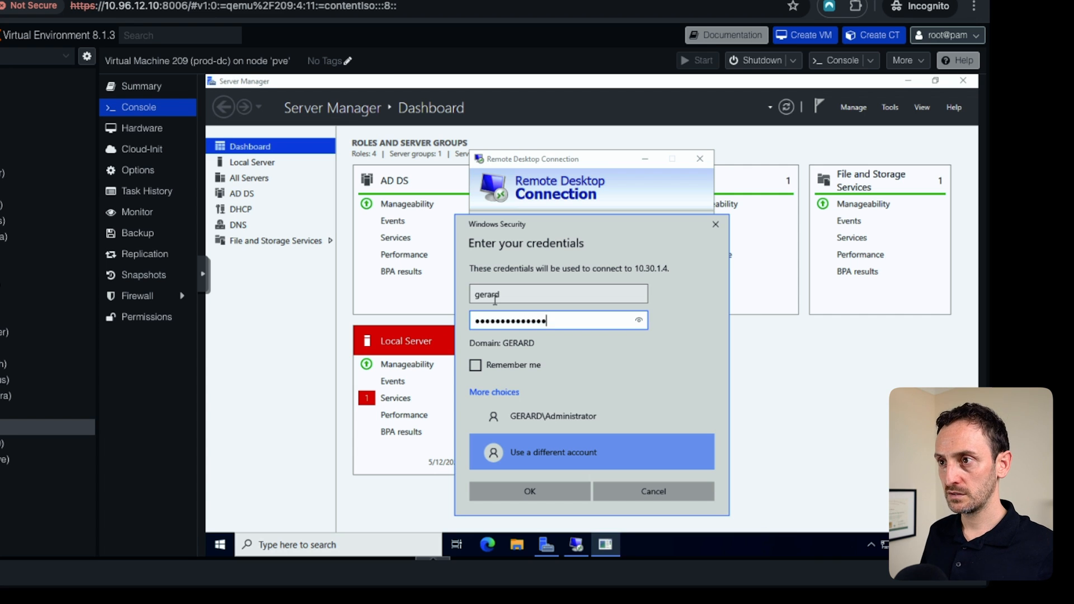
key(Return)
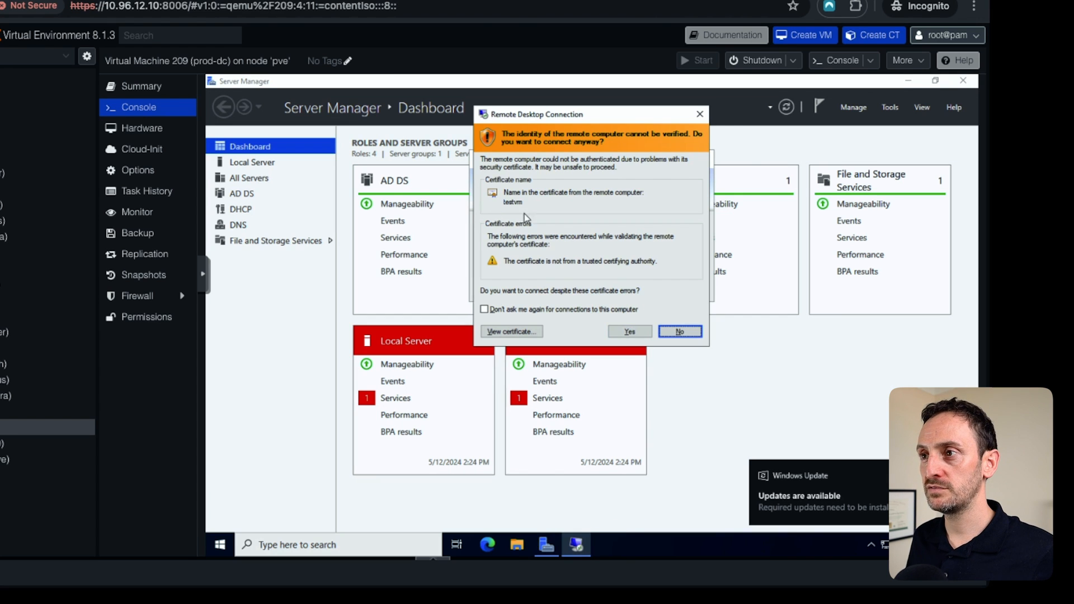
click(632, 334)
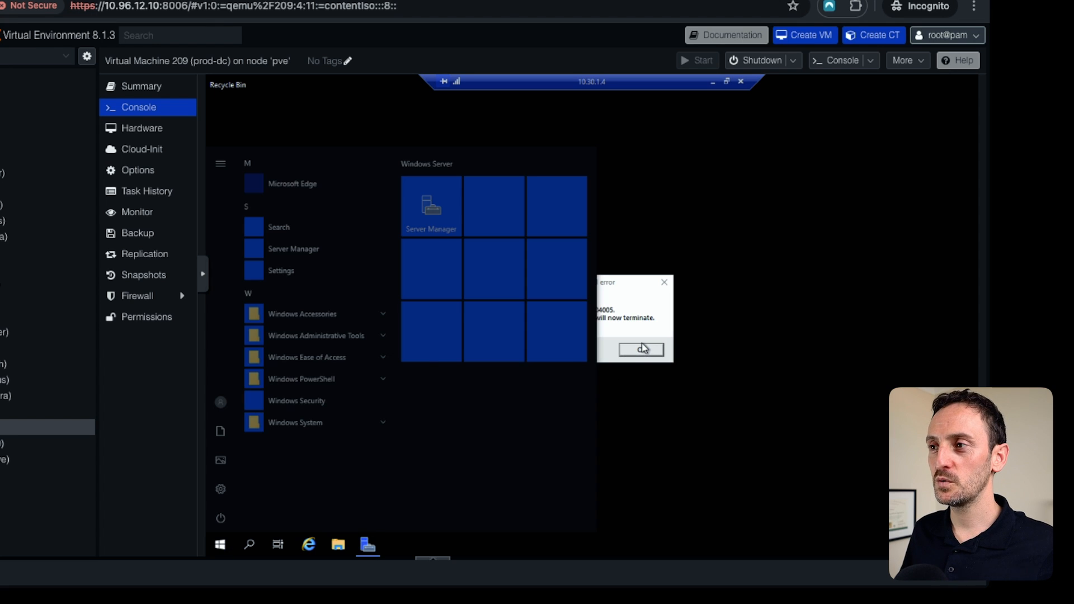
click(644, 350)
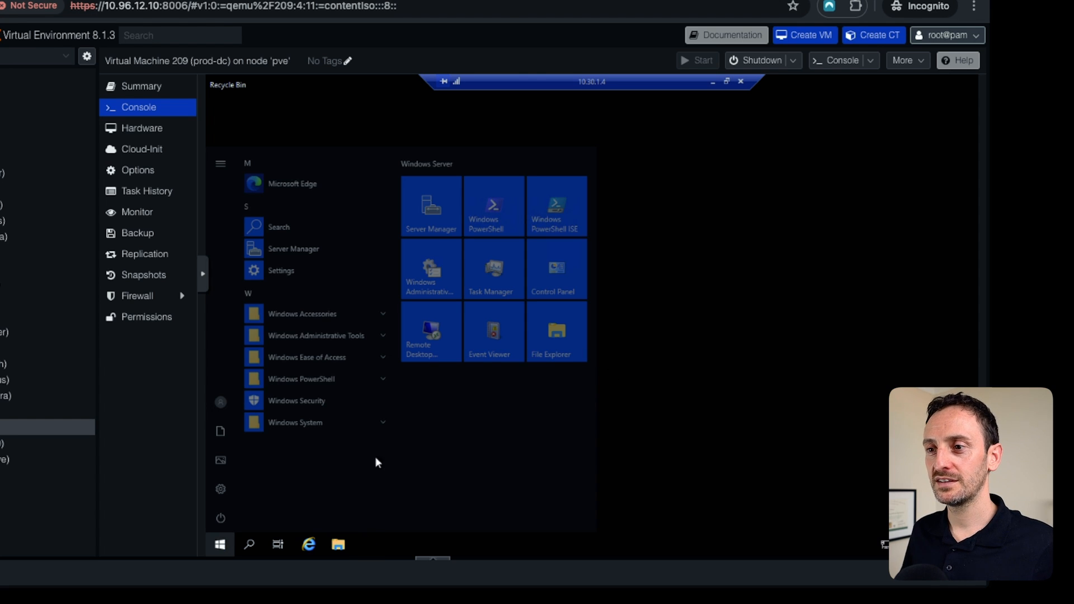